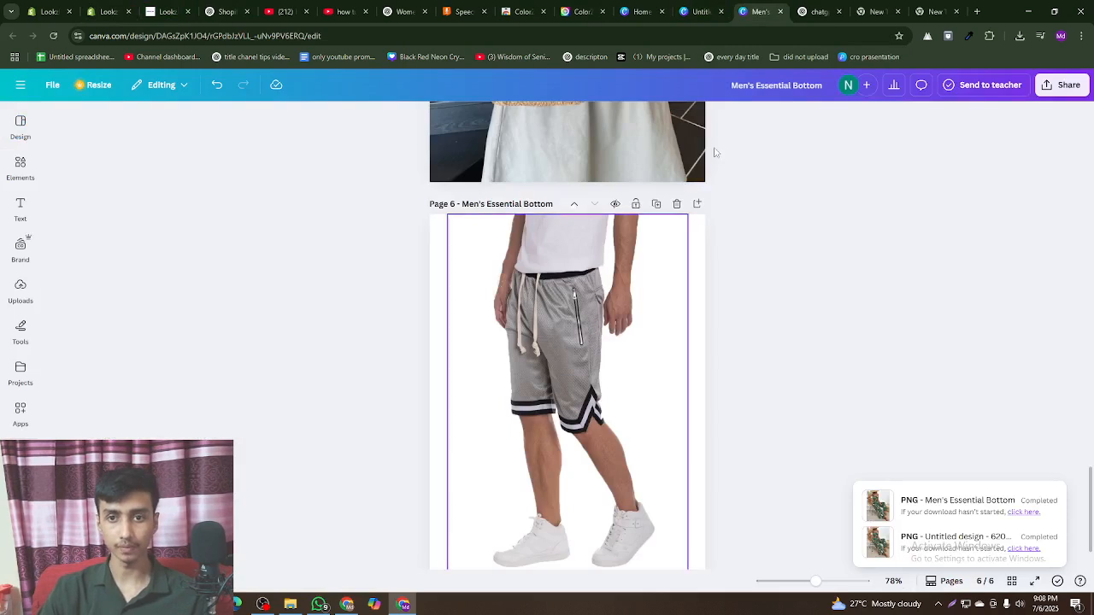
- Switch to the Lookzlike storefront, reload the home page and review its banners, image cards and product sections down to the footer
click(701, 11)
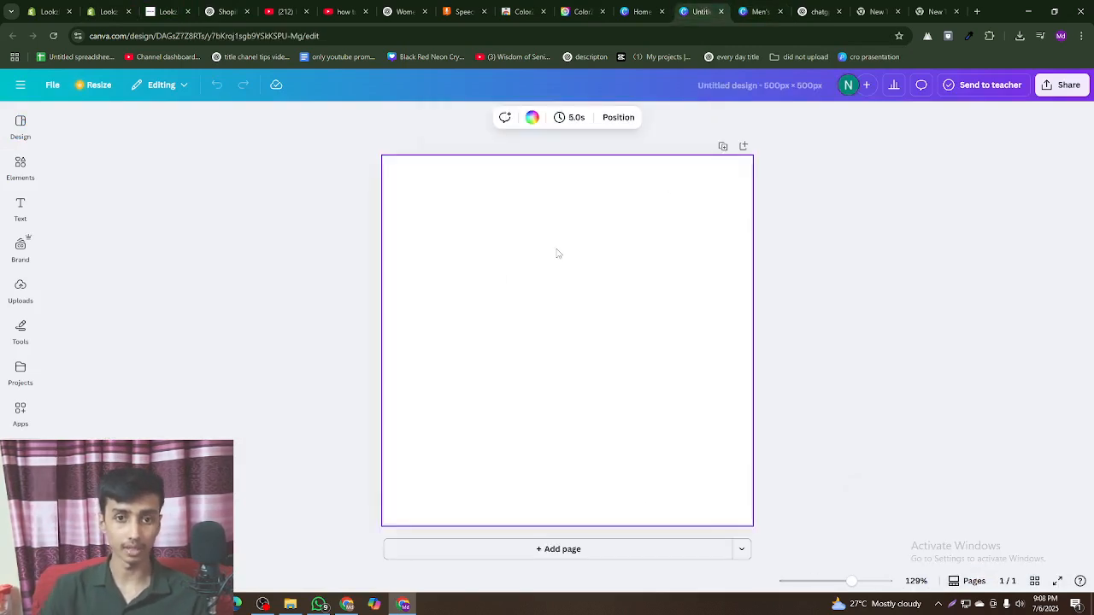
click(122, 9)
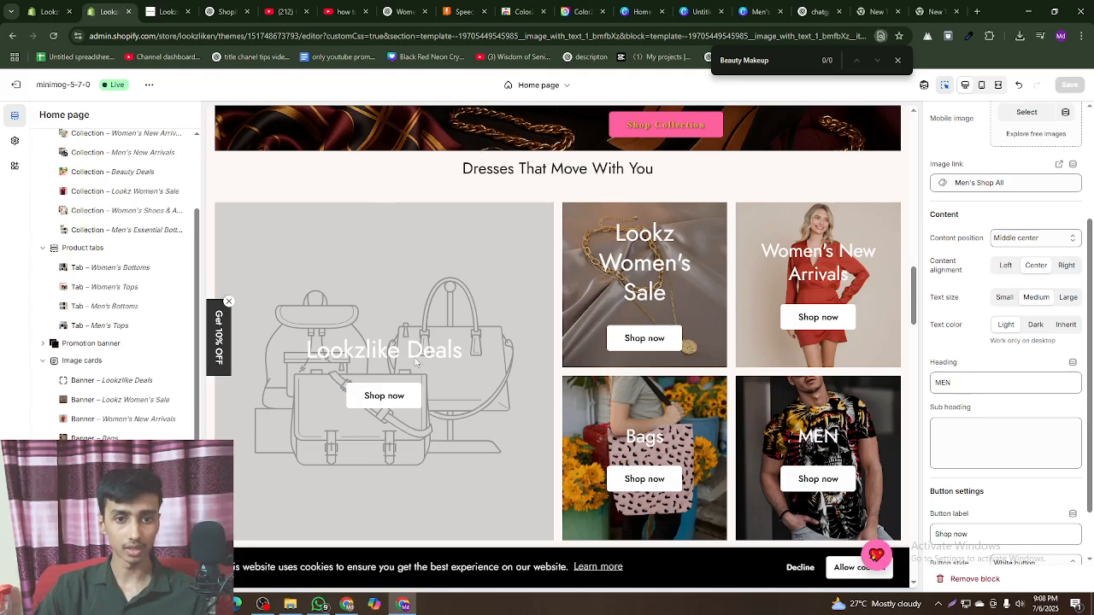
click(176, 7)
scroll(384, 313, down, 3)
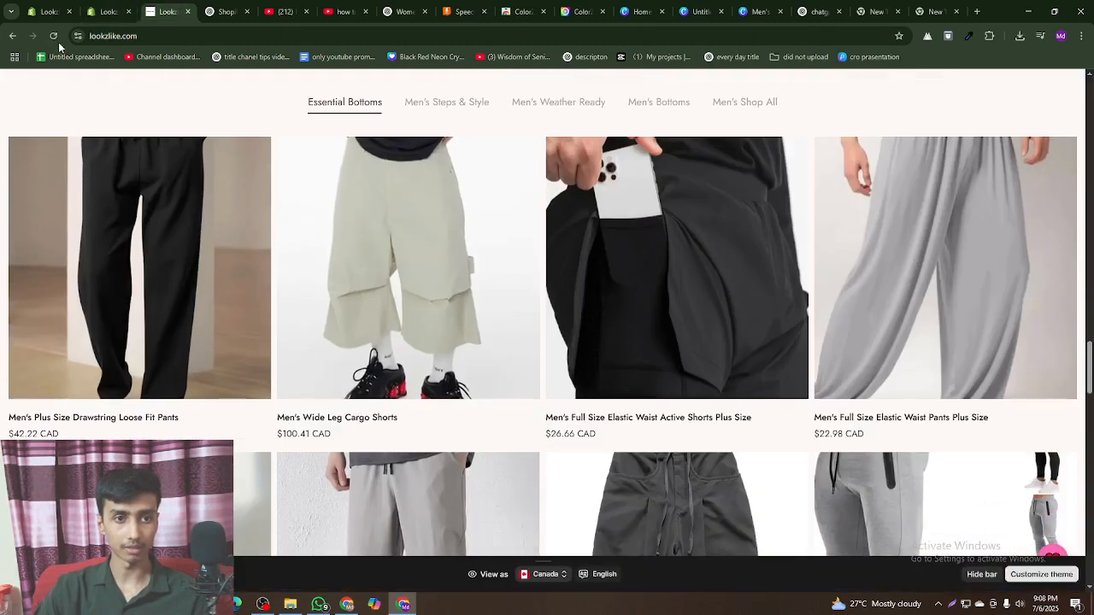
click(53, 35)
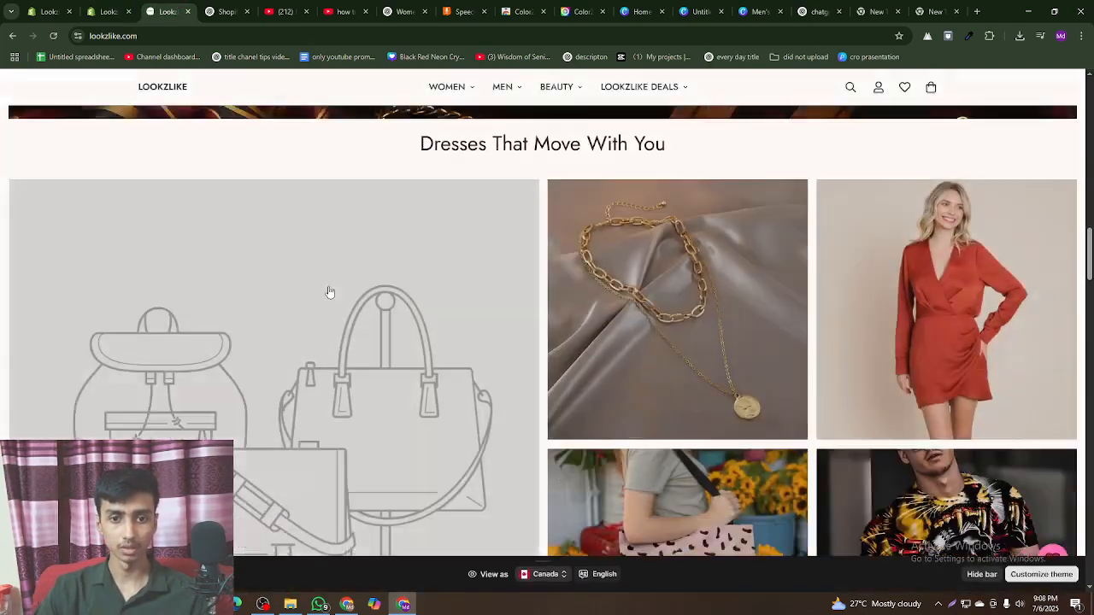
scroll(437, 320, up, 6)
scroll(344, 325, down, 8)
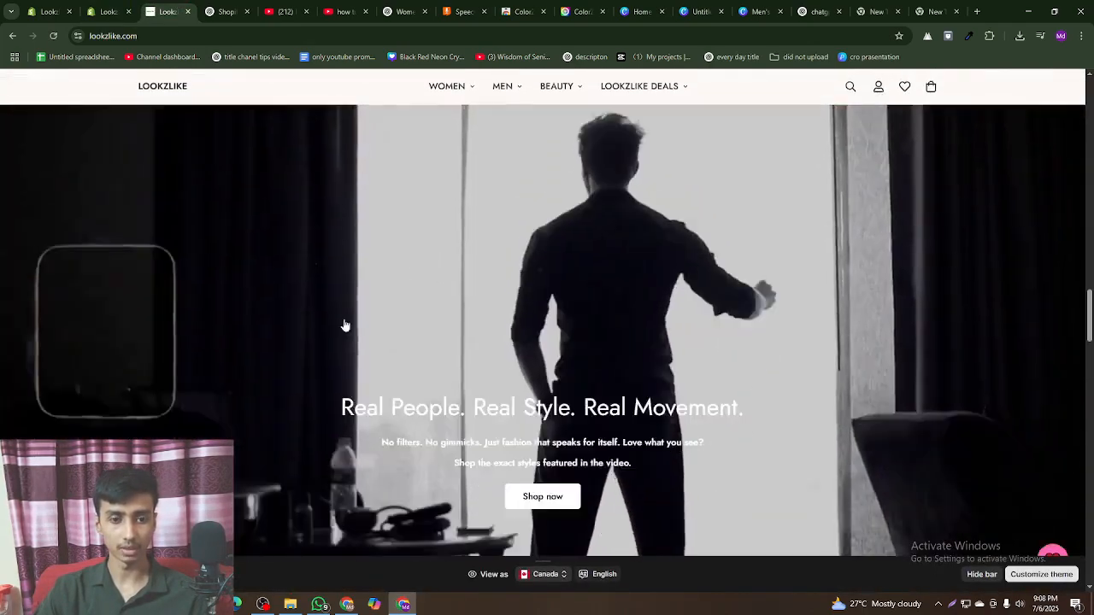
scroll(347, 334, down, 10)
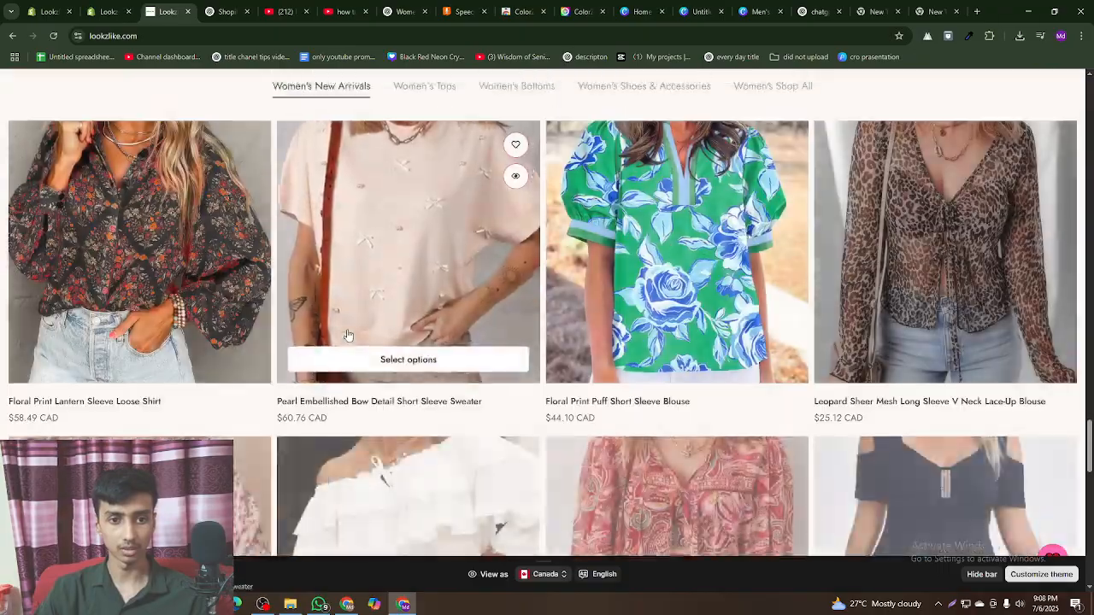
scroll(347, 334, down, 12)
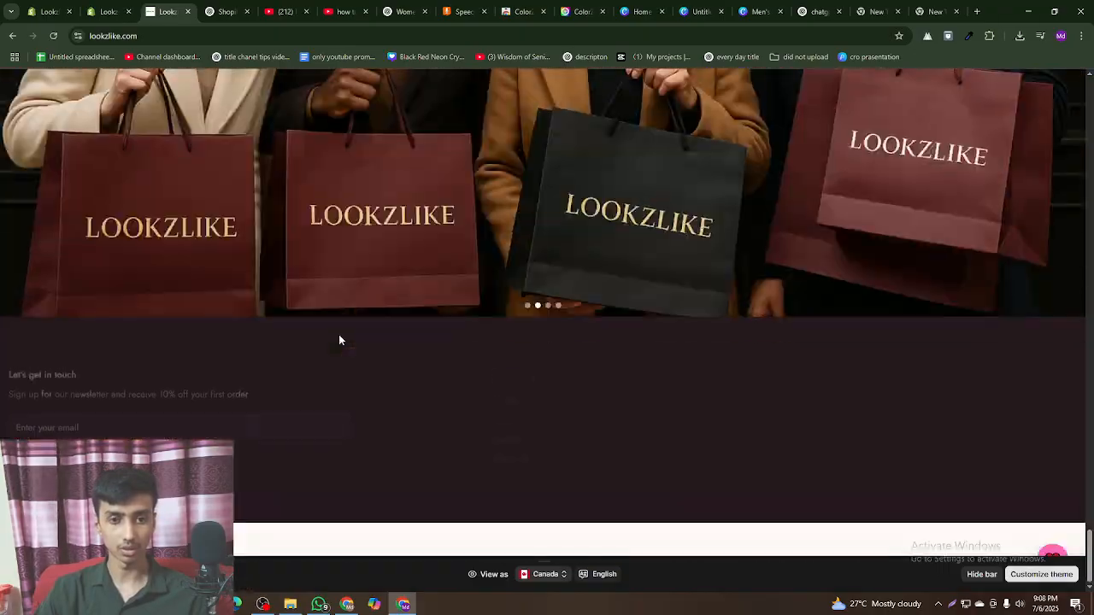
scroll(339, 335, up, 5)
scroll(368, 333, up, 15)
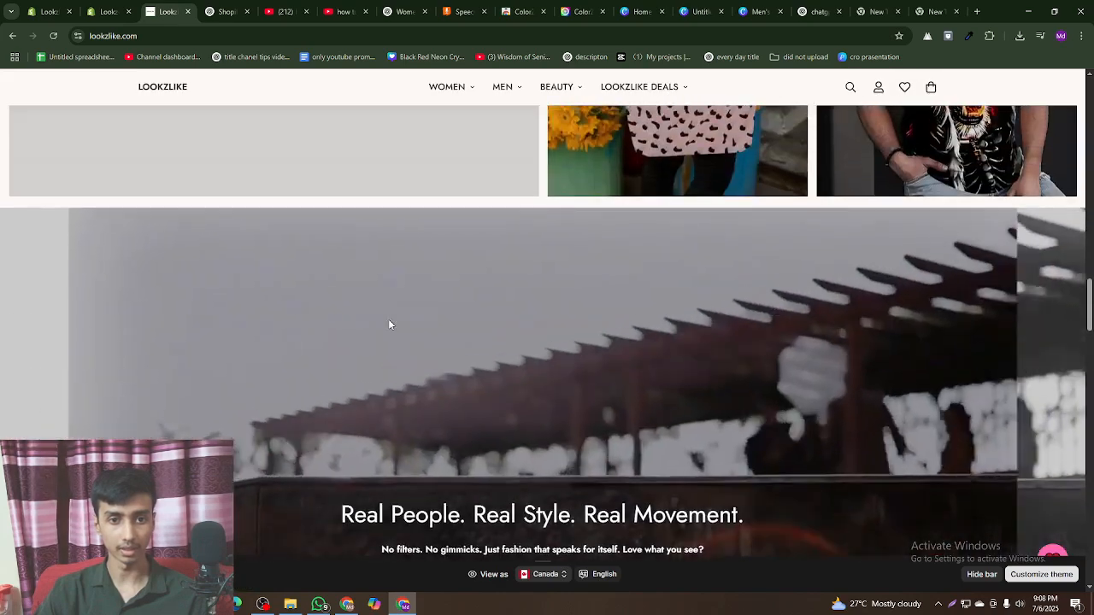
scroll(389, 325, up, 5)
- From the Lookzlike Deals collection, open the Double Take checkered tie front cardigan and copy its main product image
click(281, 249)
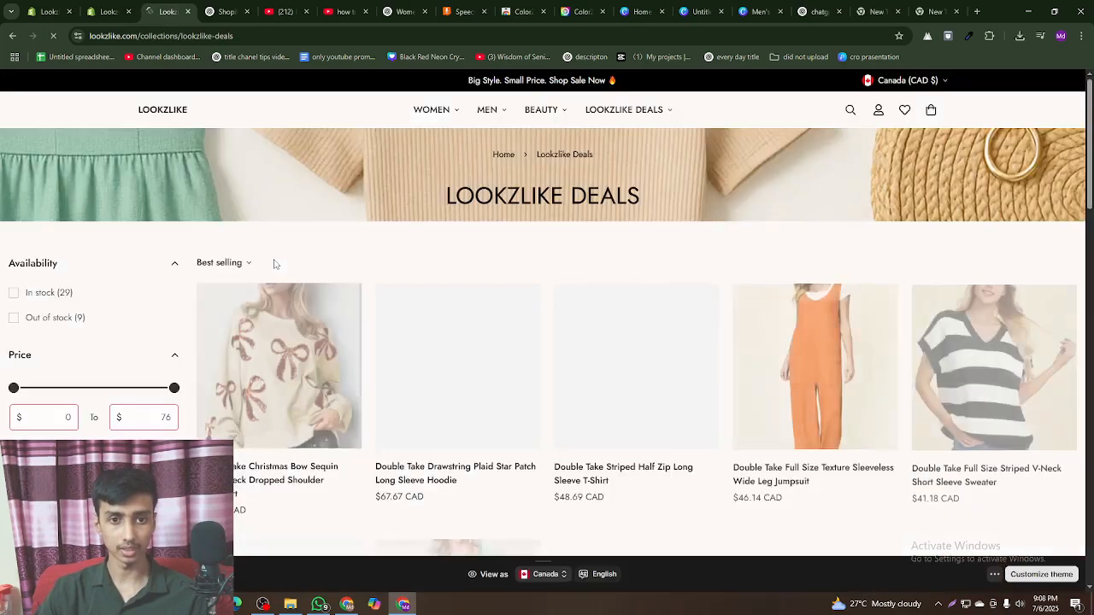
scroll(391, 319, down, 4)
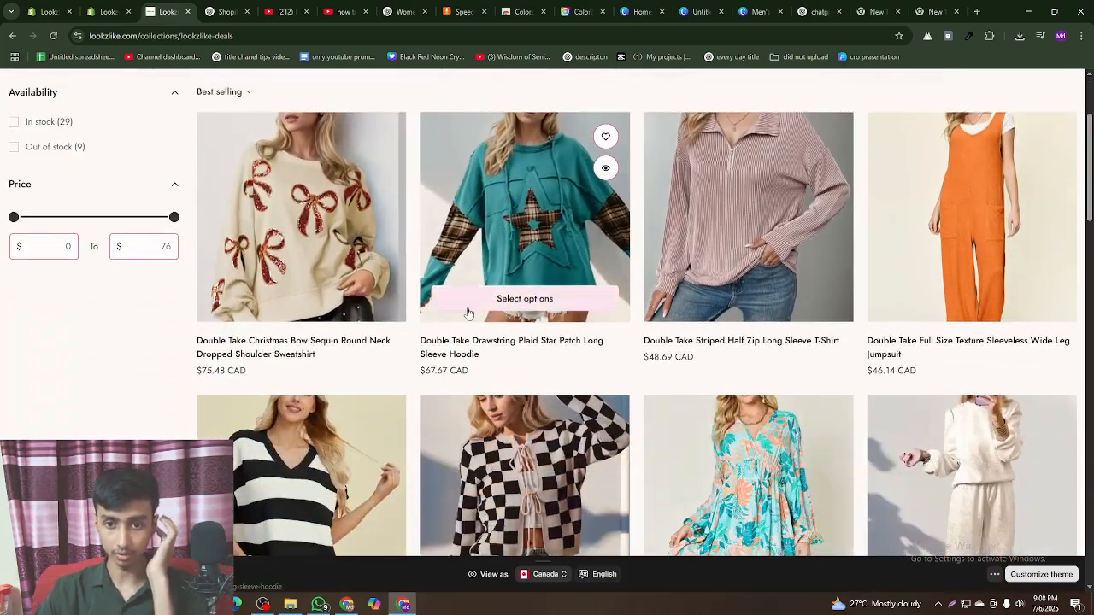
scroll(505, 229, down, 1)
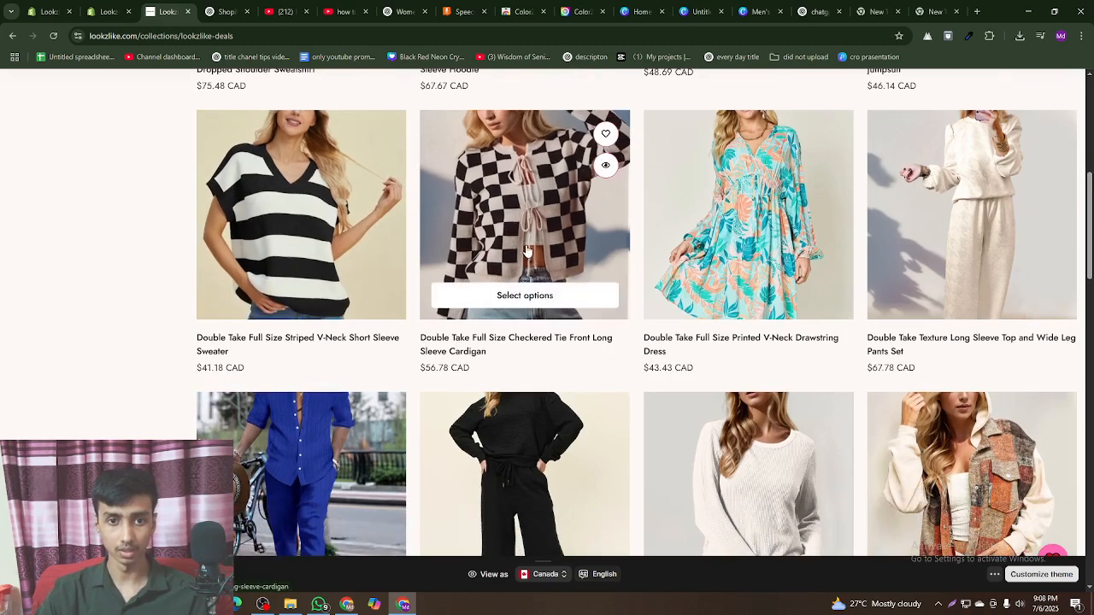
click(515, 206)
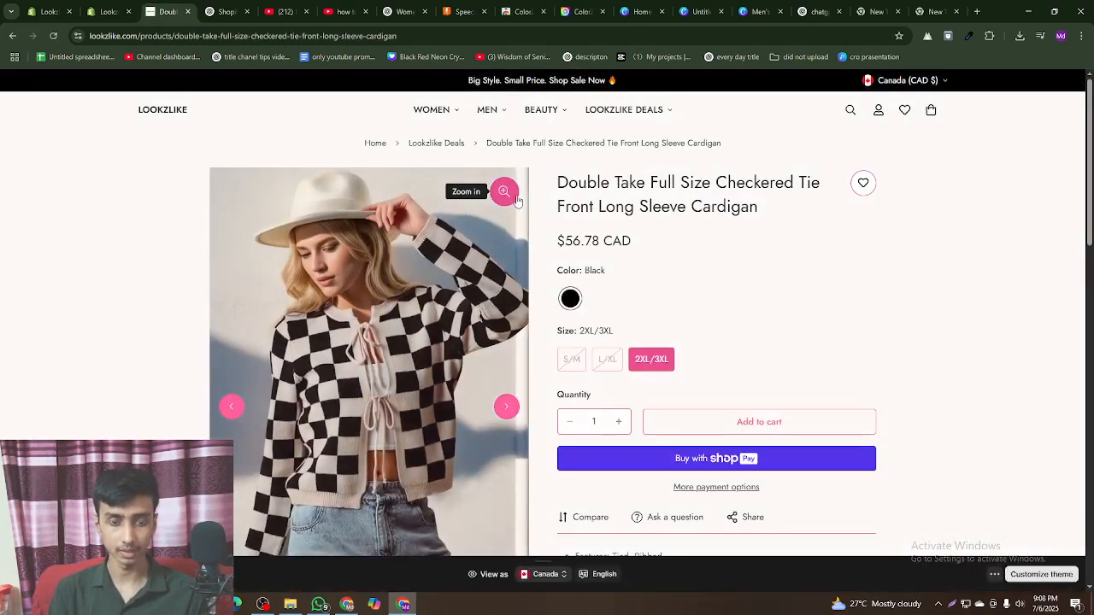
right_click(314, 329)
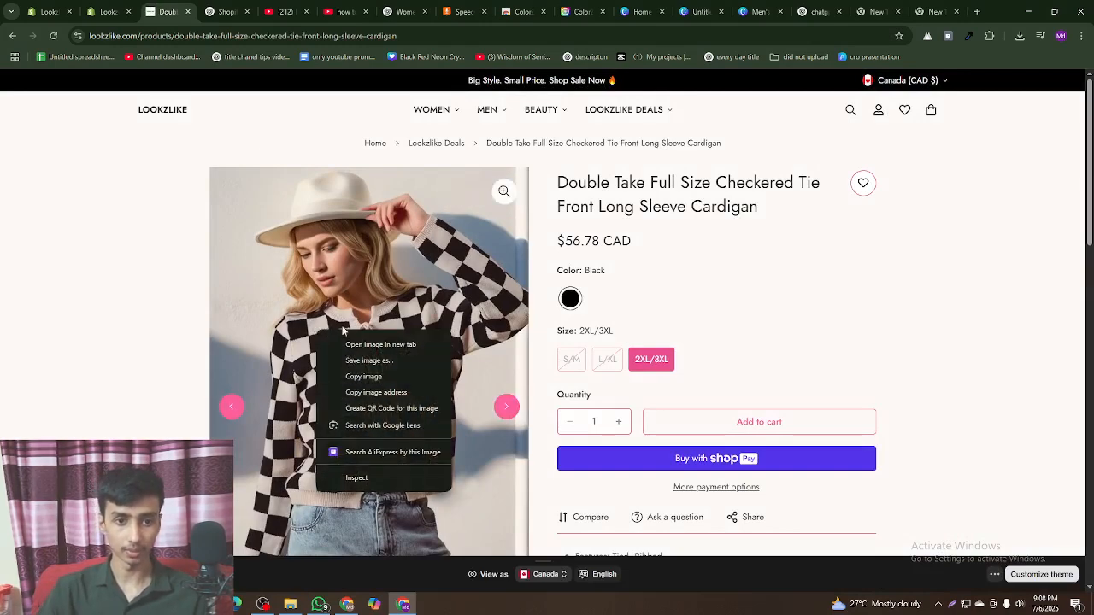
click(359, 378)
- Paste the cardigan image into the blank 500 × 500 px Canva design and enlarge it to fill the whole page
click(699, 10)
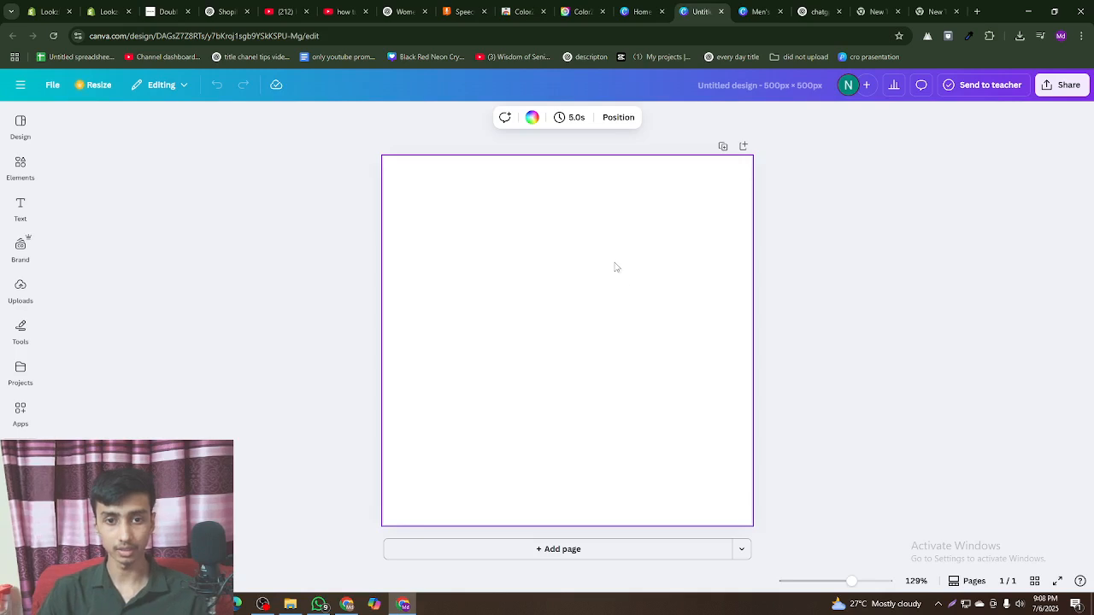
key(ctrl+v)
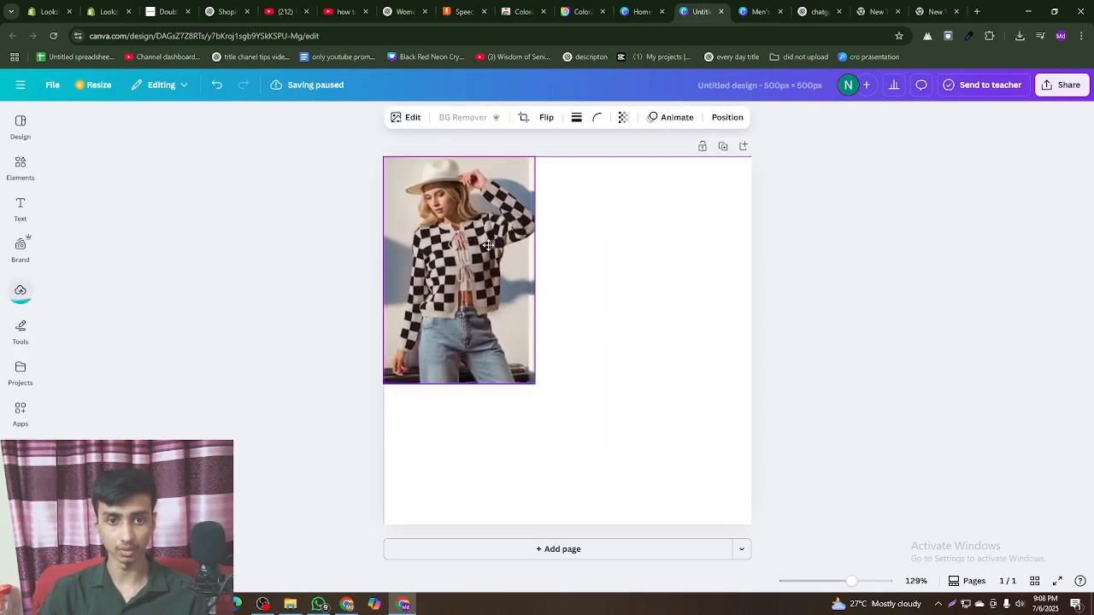
drag(535, 384, 946, 582)
click(1090, 367)
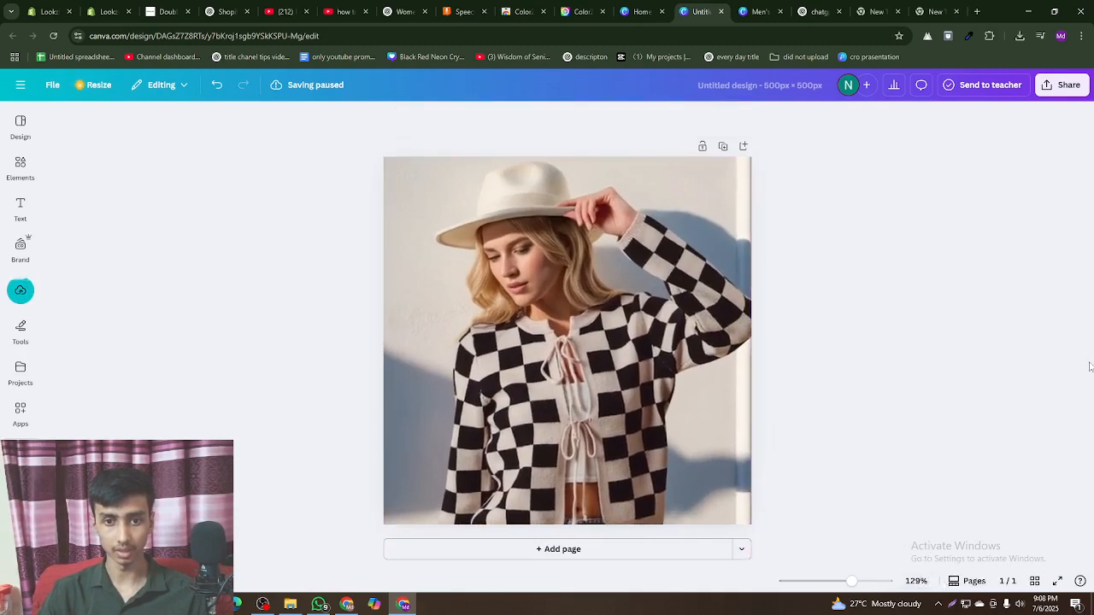
- Download the cardigan design as a PNG
click(1062, 85)
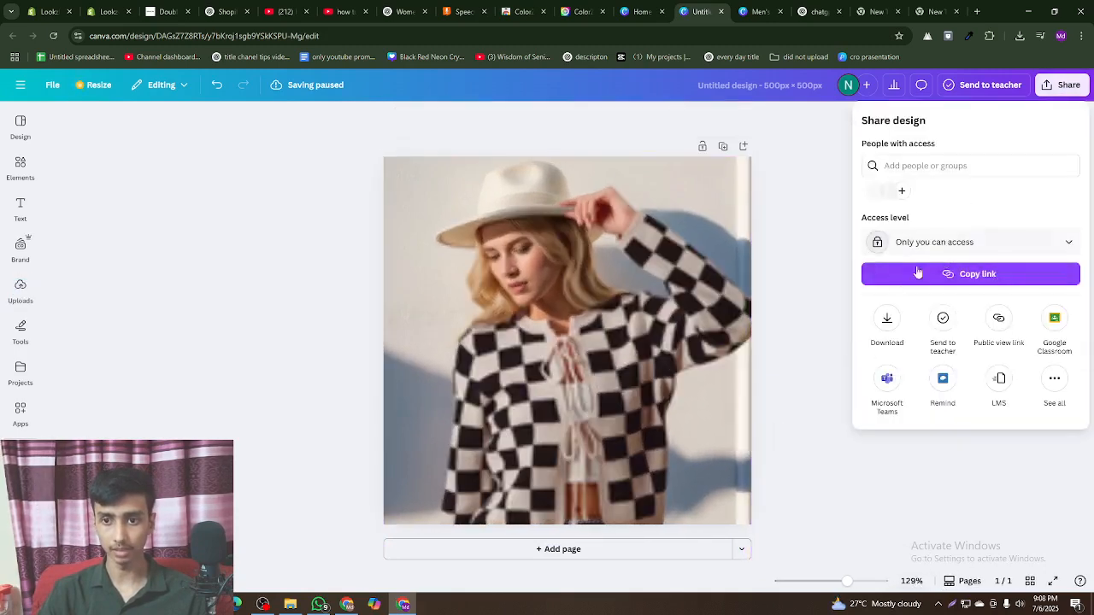
click(889, 317)
click(969, 343)
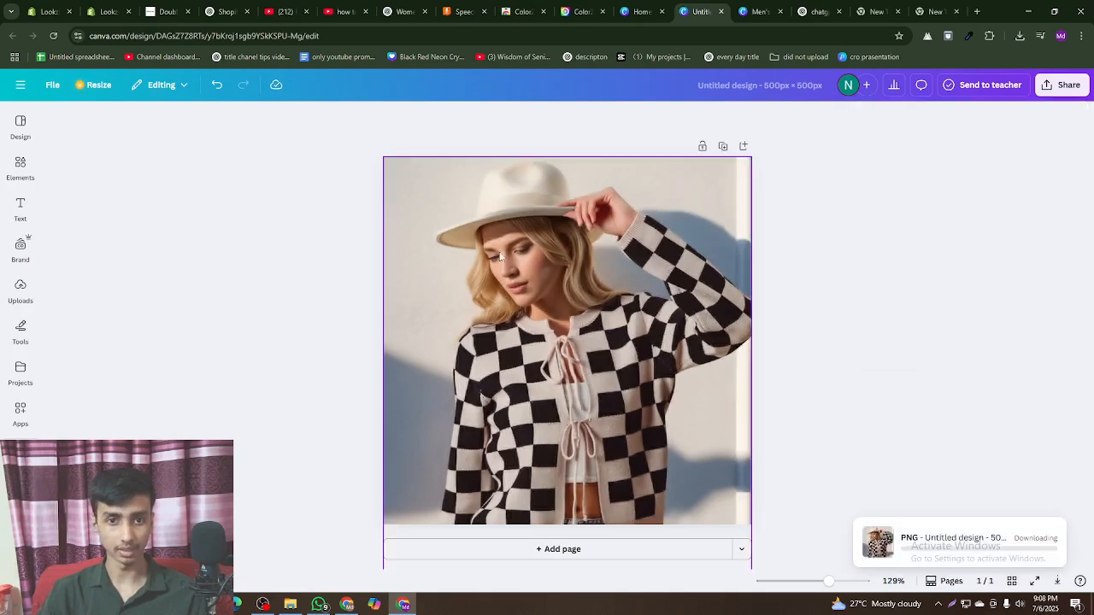
- In the Shopify theme editor, upload Untitled design (39).png from Downloads for the Lookzlike Deals banner's image
click(109, 12)
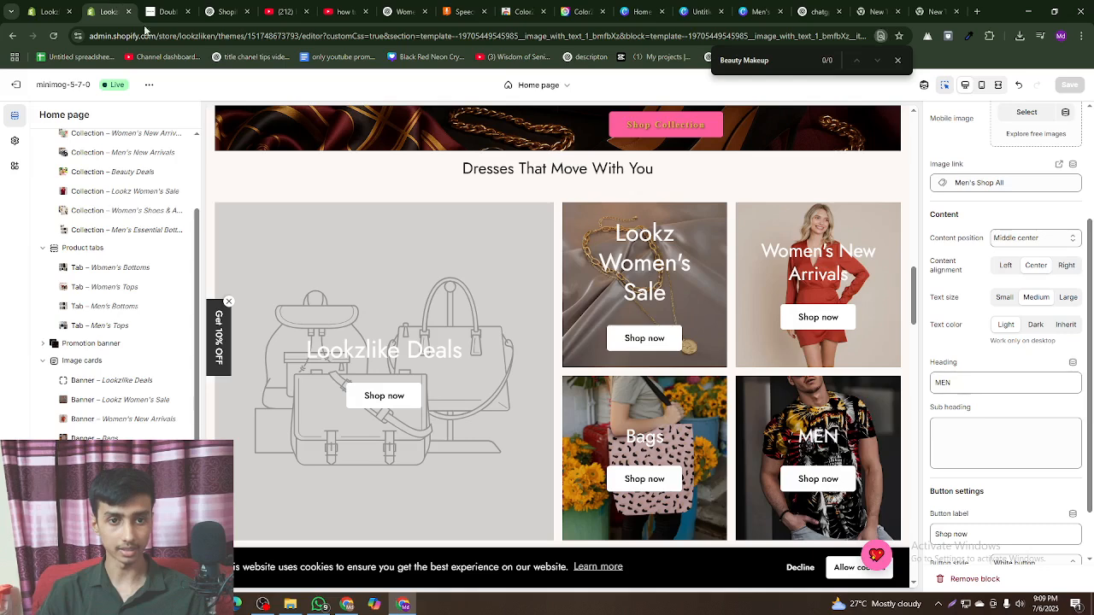
scroll(1066, 195, up, 2)
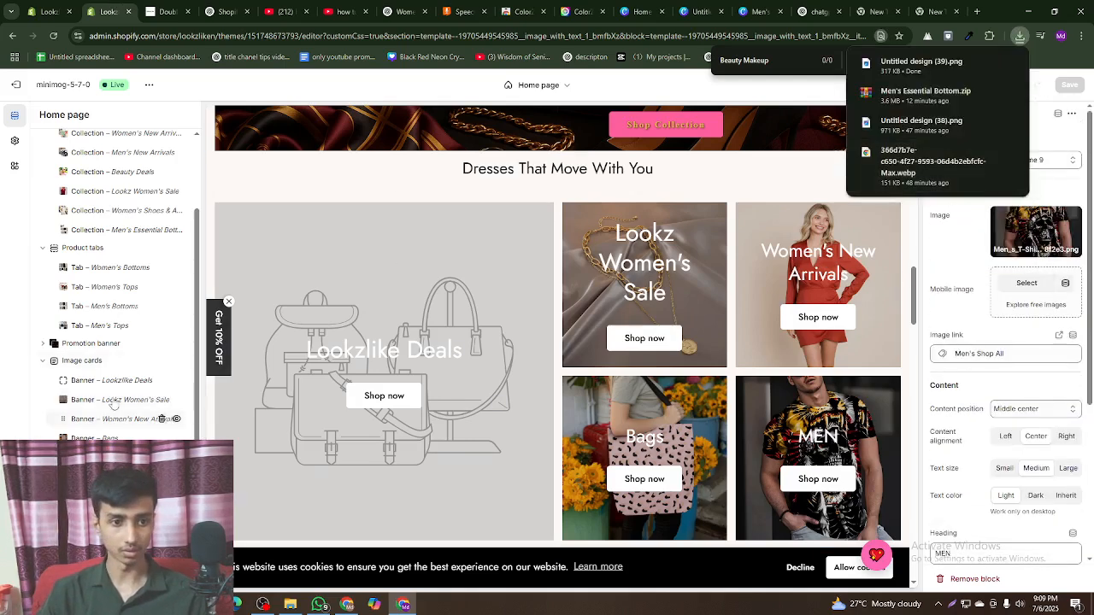
click(97, 385)
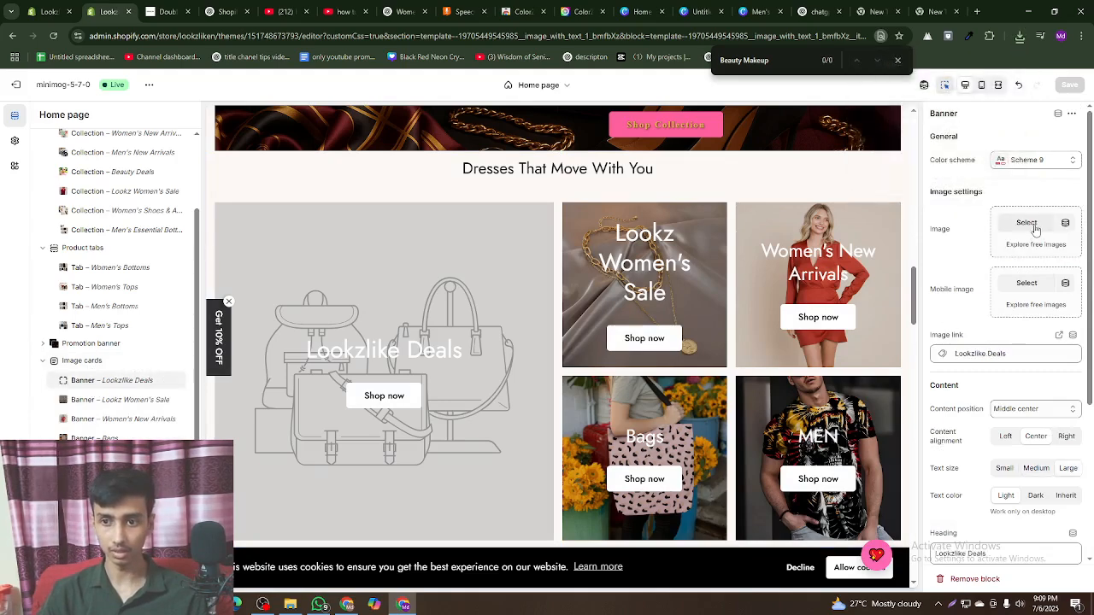
click(1032, 224)
click(532, 235)
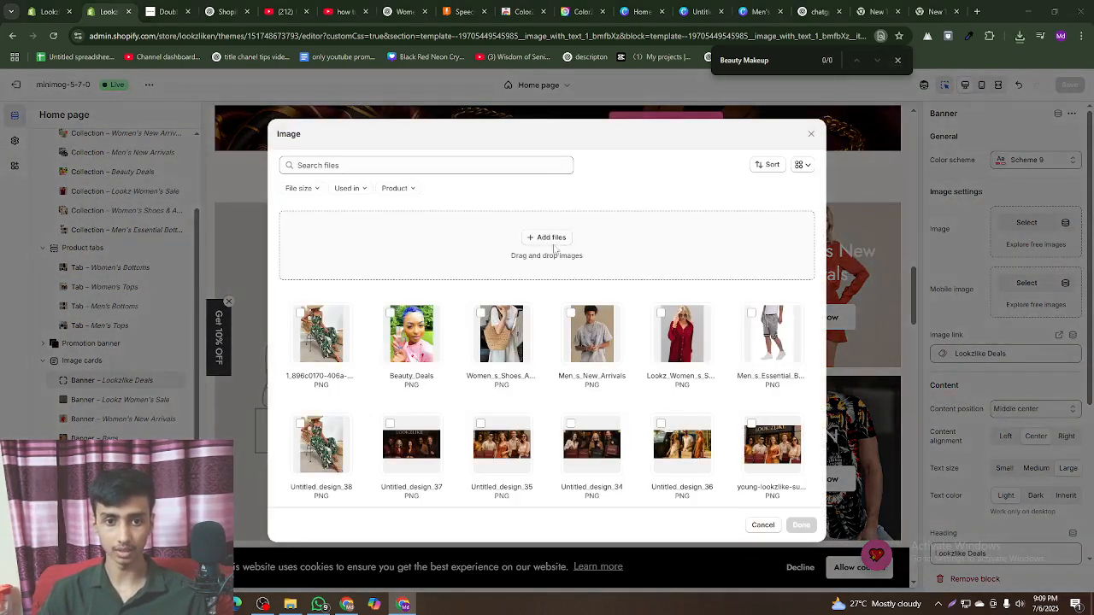
click(52, 100)
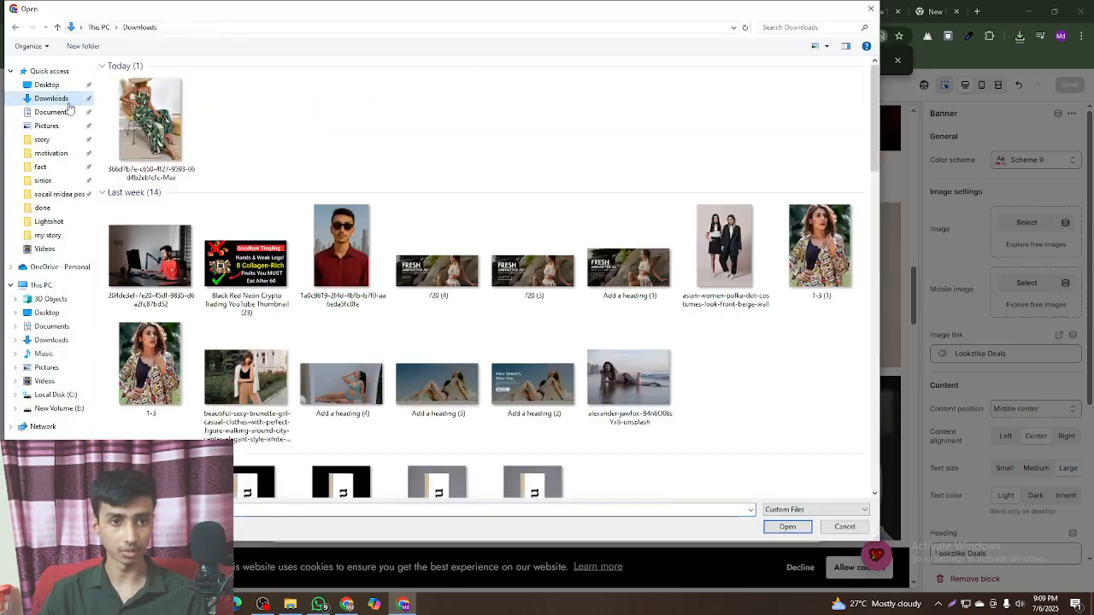
double_click(132, 111)
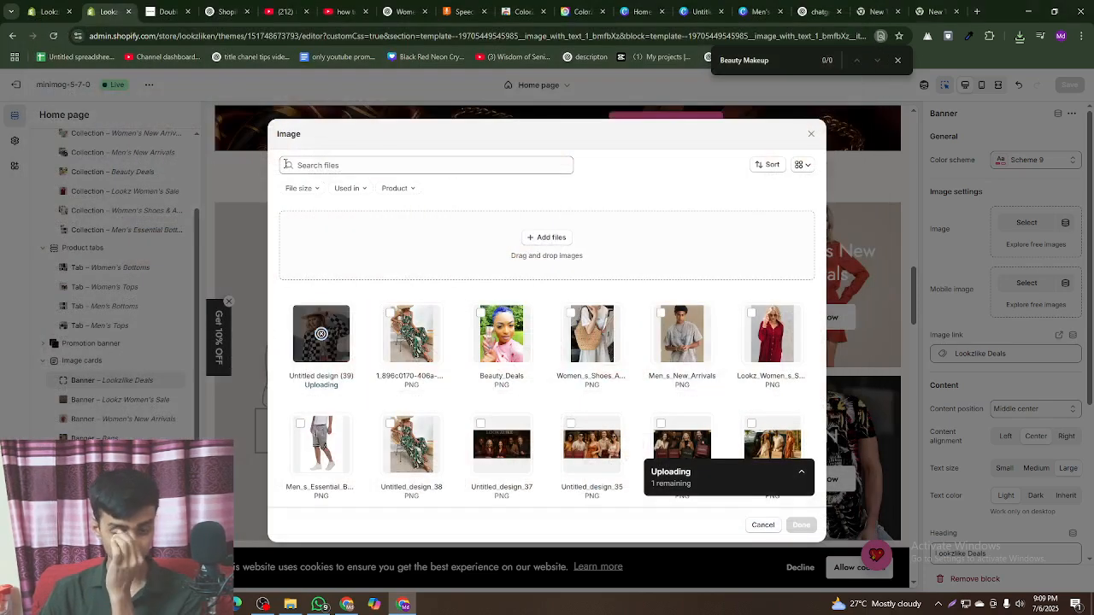
- Go back to the storefront home page and open the Lookz Women's Sale collection from its image card
click(162, 11)
scroll(513, 282, down, 1)
click(171, 100)
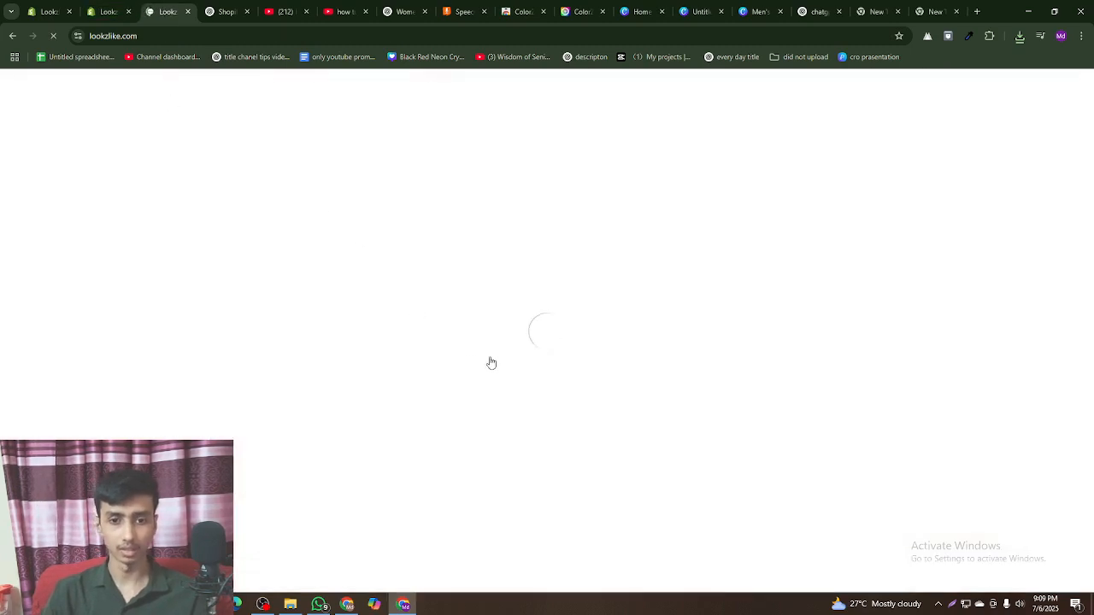
scroll(572, 405, down, 5)
scroll(572, 407, down, 12)
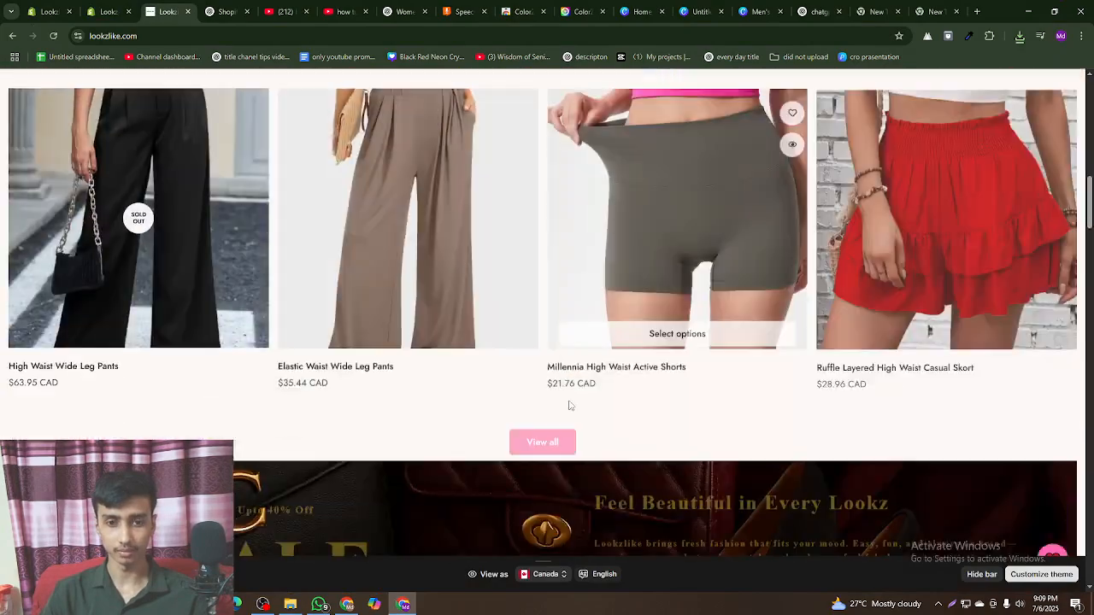
scroll(718, 346, up, 2)
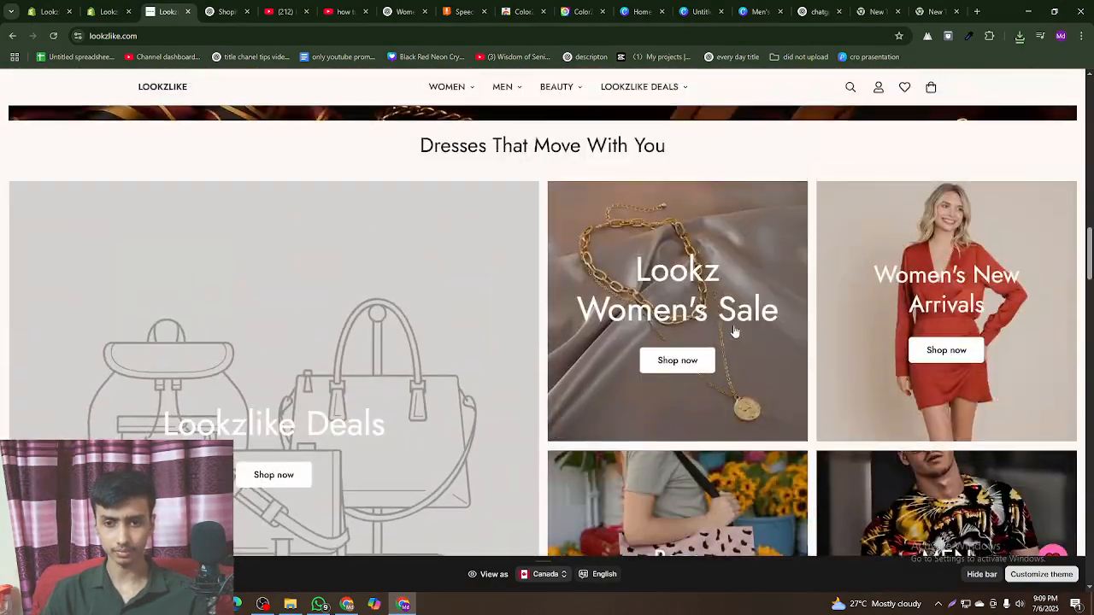
click(693, 358)
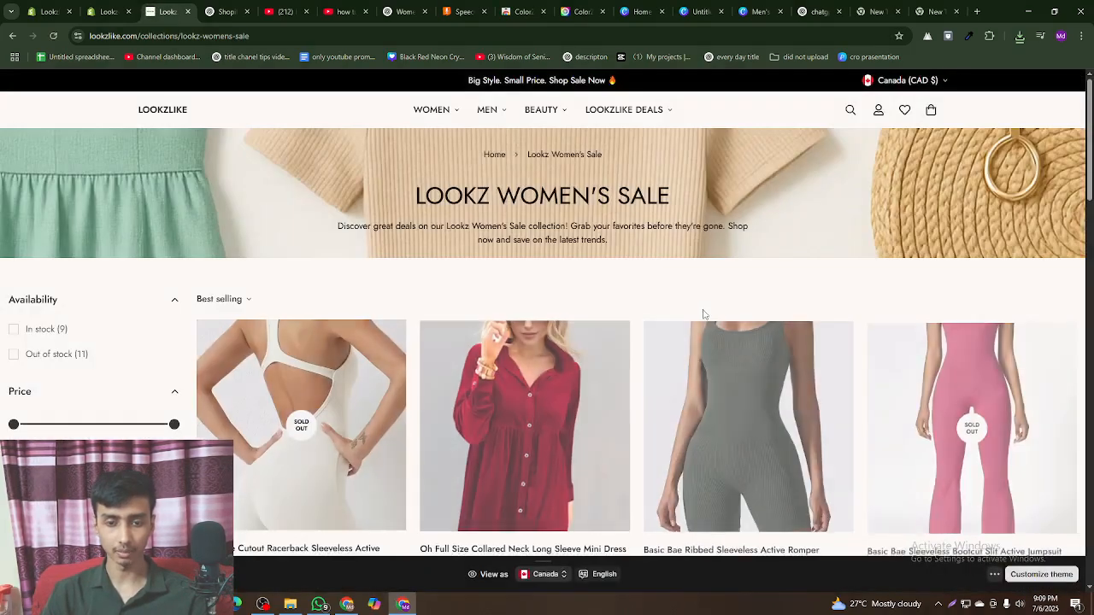
- Browse the women's sale products and open the Oh Striped Johnny Collar Long Sleeve T-Shirt page to examine its photo
scroll(403, 383, down, 2)
scroll(406, 381, down, 5)
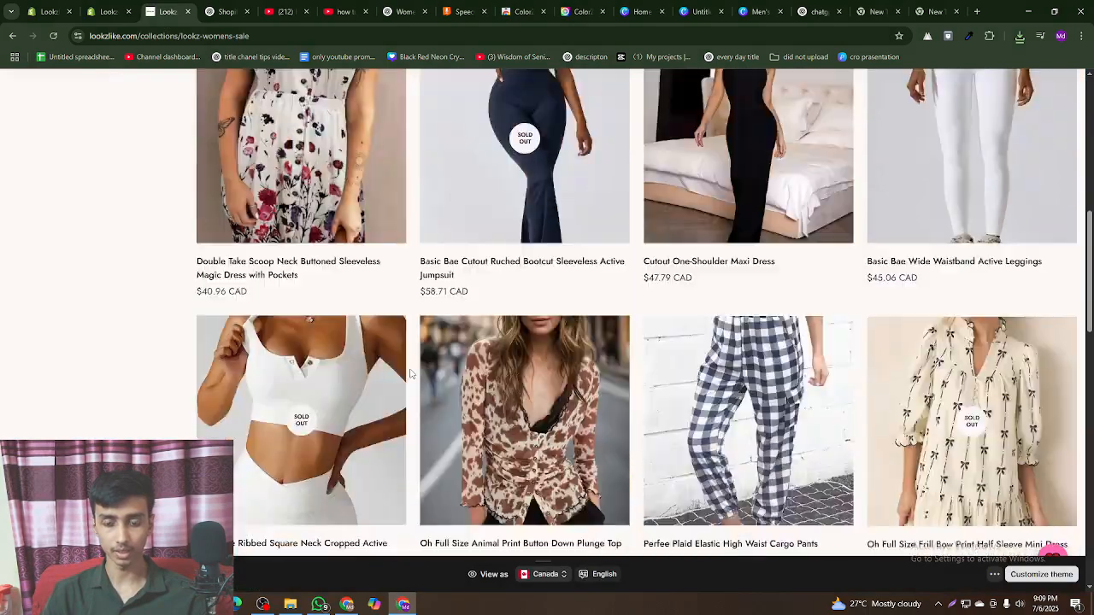
scroll(411, 374, down, 4)
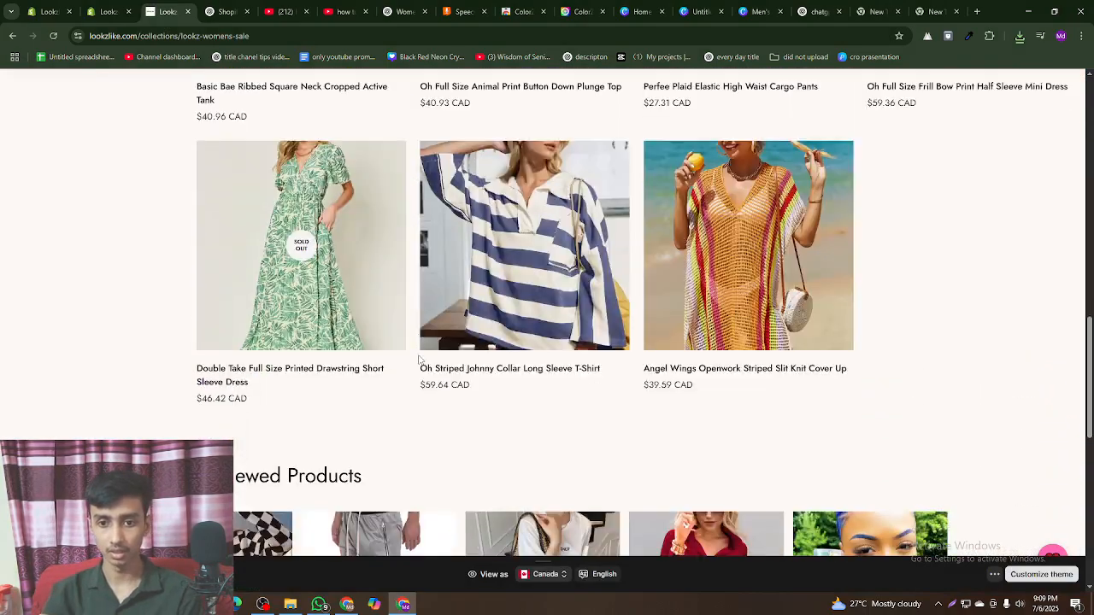
scroll(547, 312, up, 5)
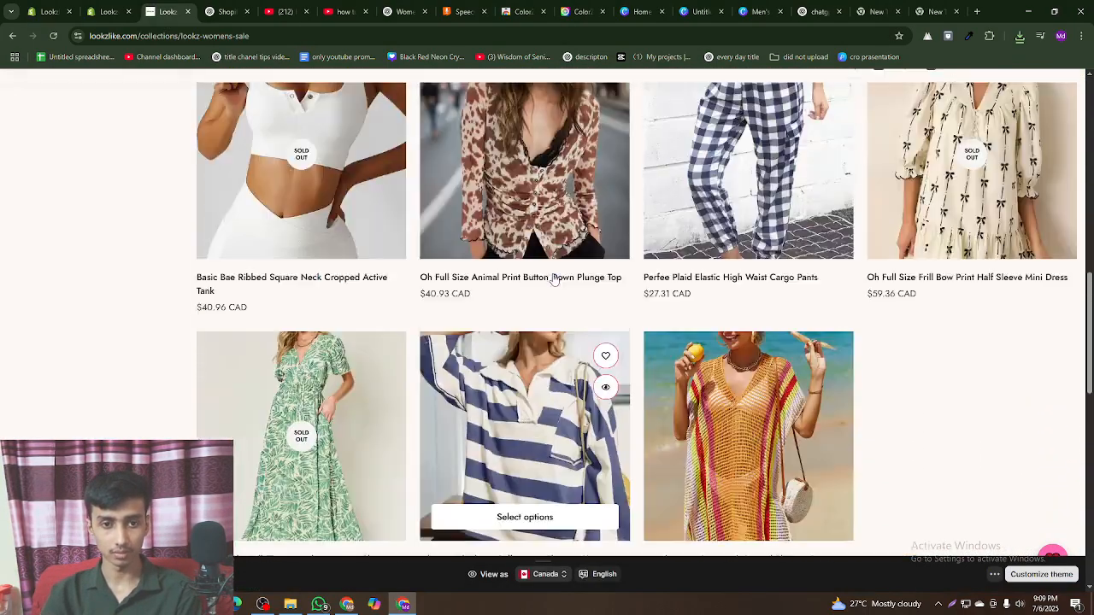
scroll(551, 307, down, 3)
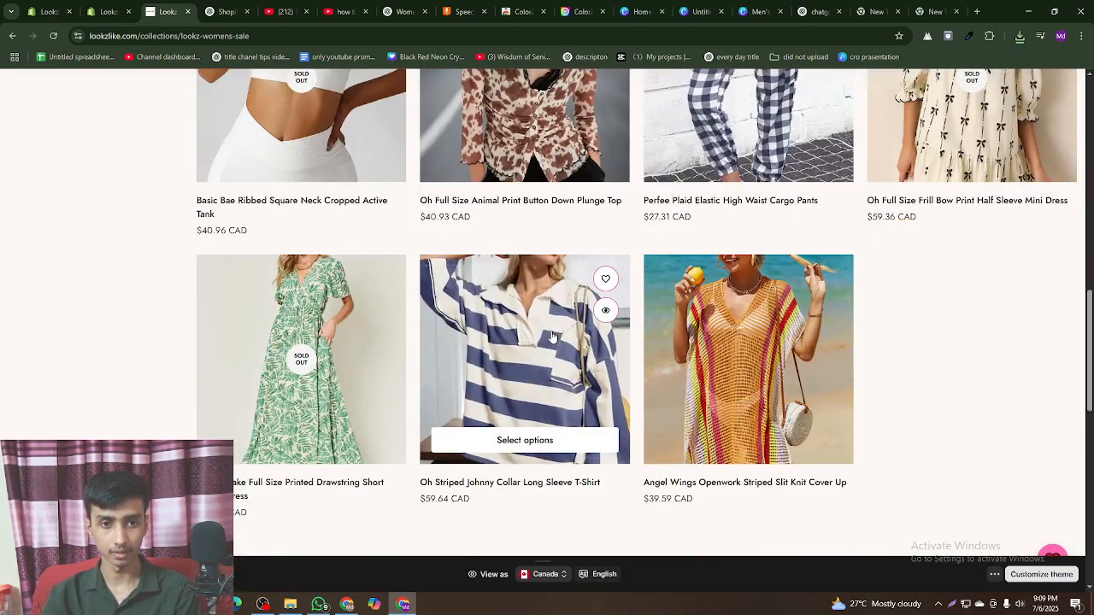
click(538, 361)
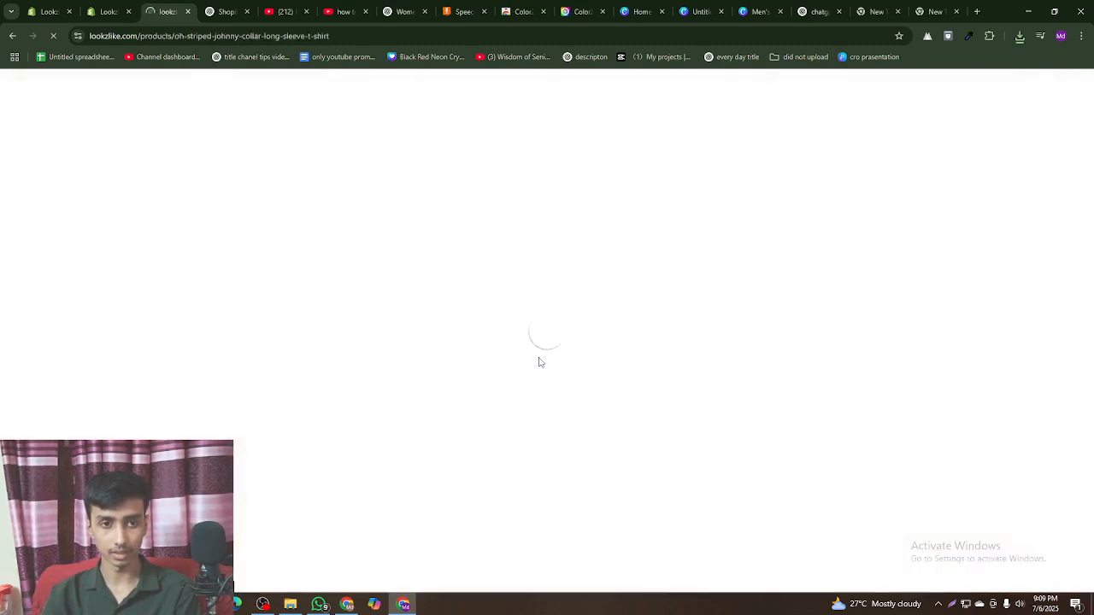
scroll(542, 363, down, 2)
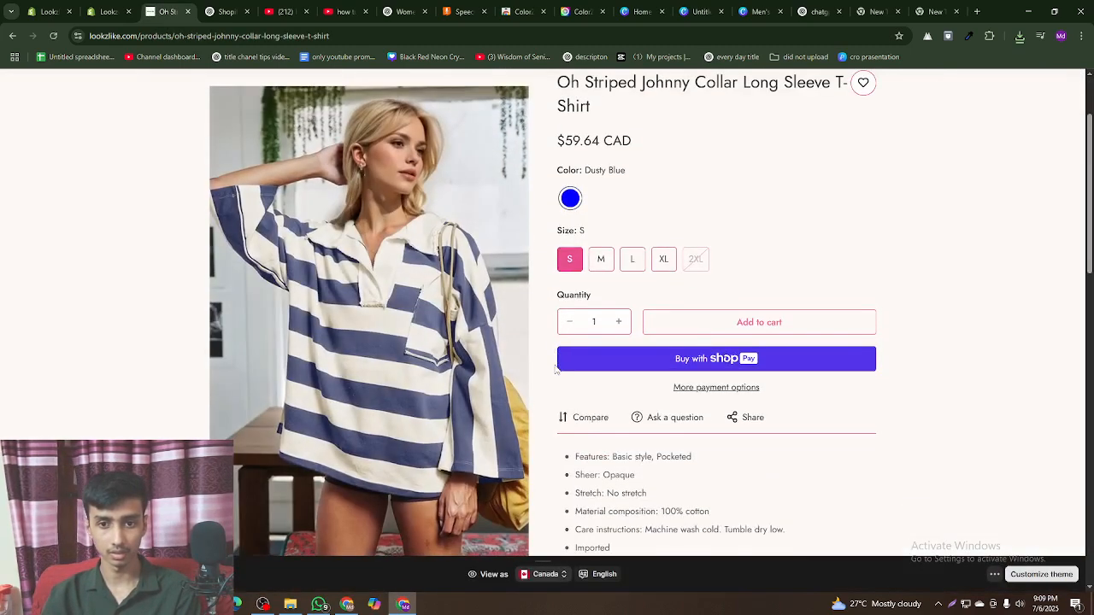
scroll(532, 376, down, 2)
scroll(407, 413, up, 3)
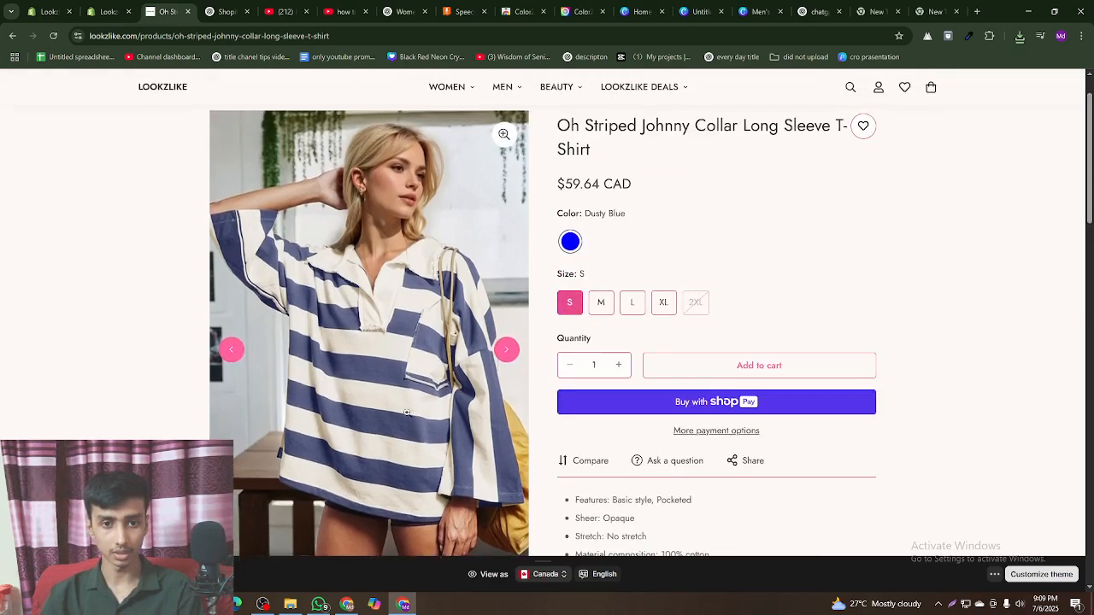
- Return to the Shopify theme editor and apply Untitled_design_39 as the Lookzlike Deals banner's image
click(117, 7)
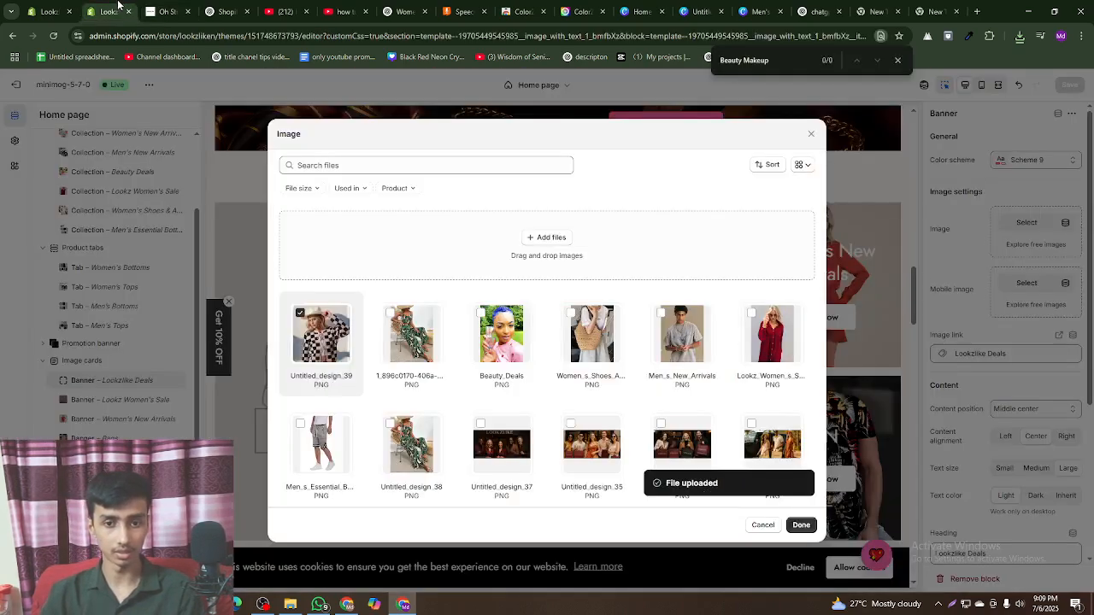
click(795, 524)
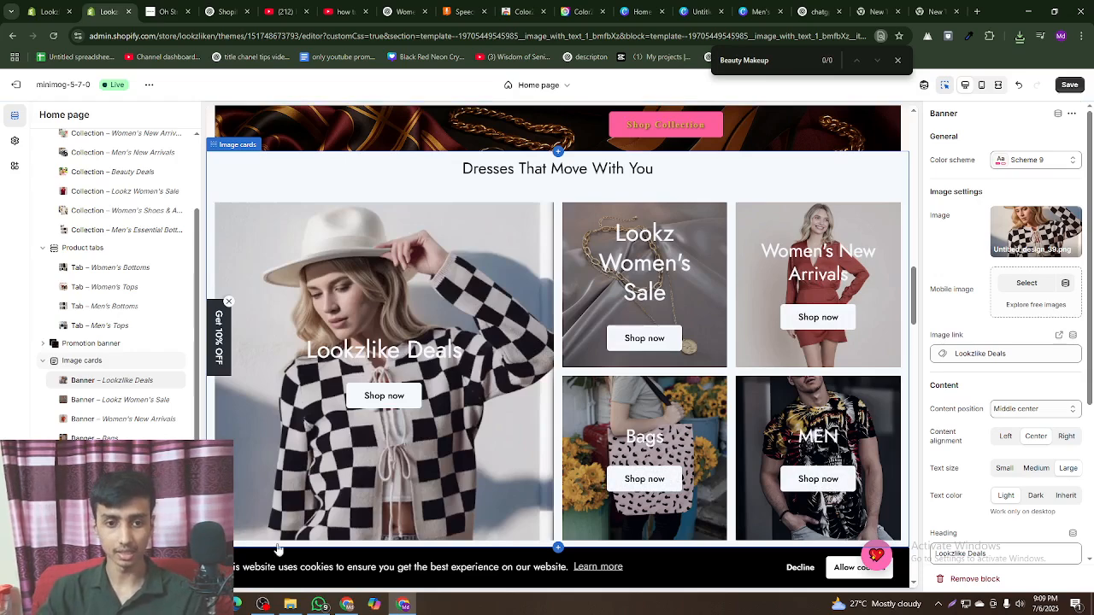
scroll(811, 367, down, 2)
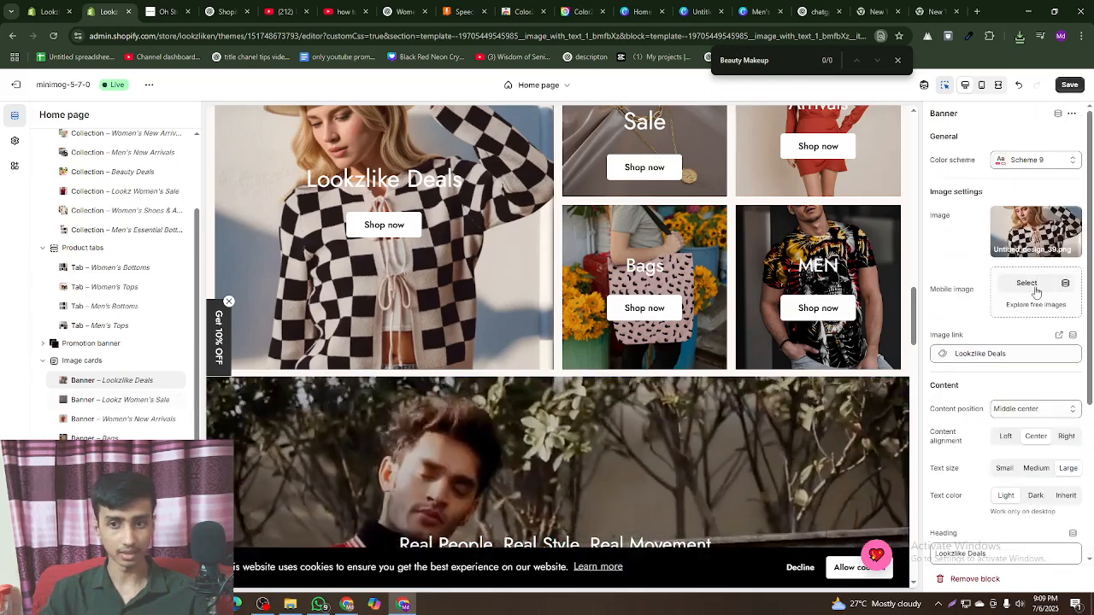
- Try color scheme Scheme 1 on the Lookzlike Deals banner, and set it to Scheme 7
click(1035, 160)
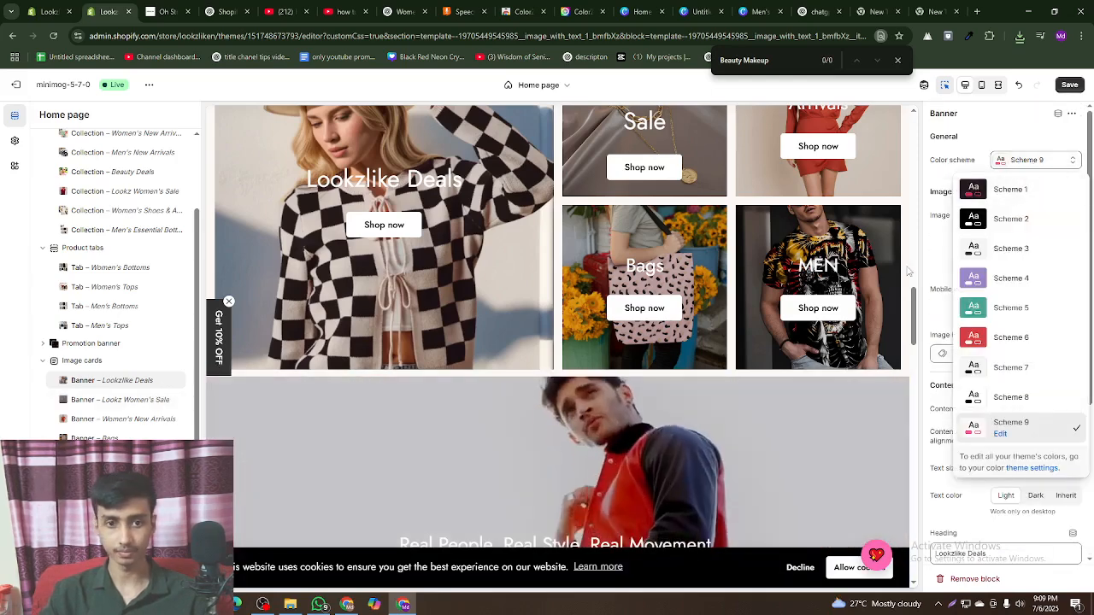
click(937, 255)
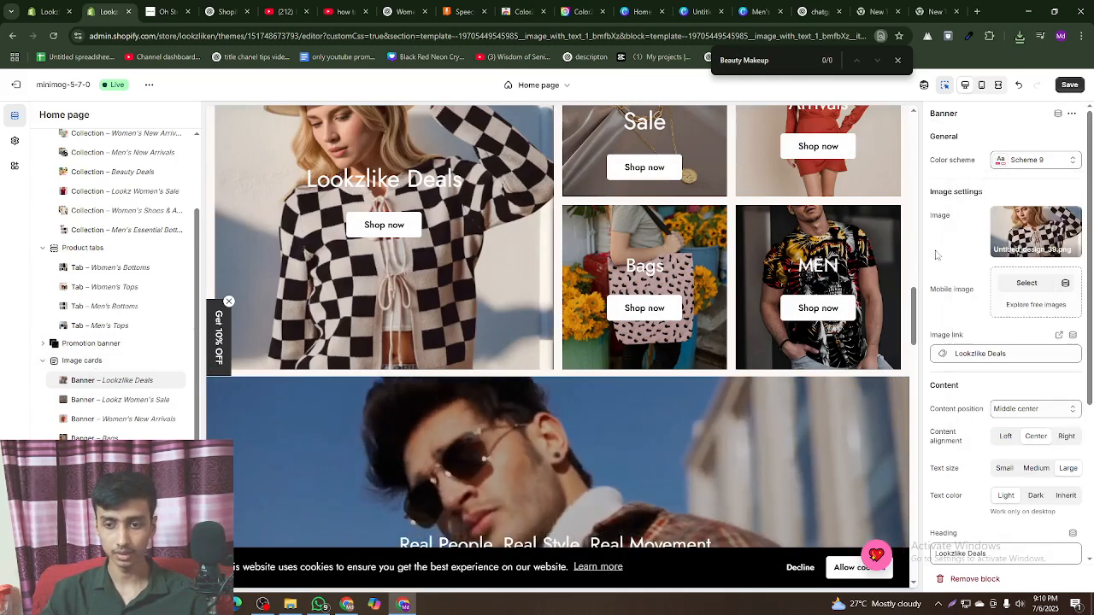
scroll(978, 331, down, 3)
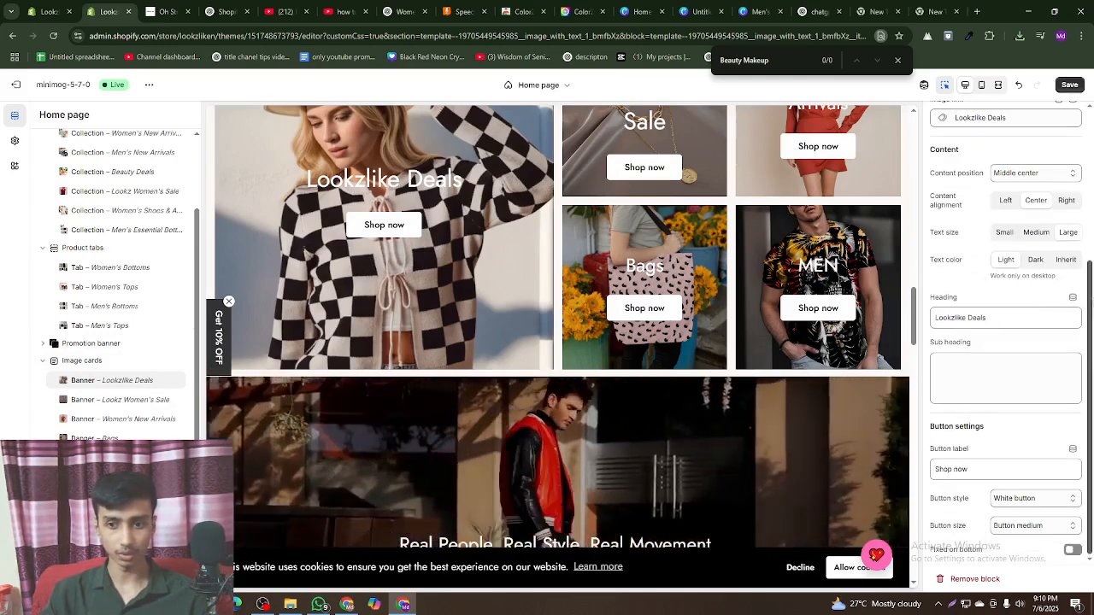
scroll(1018, 367, up, 3)
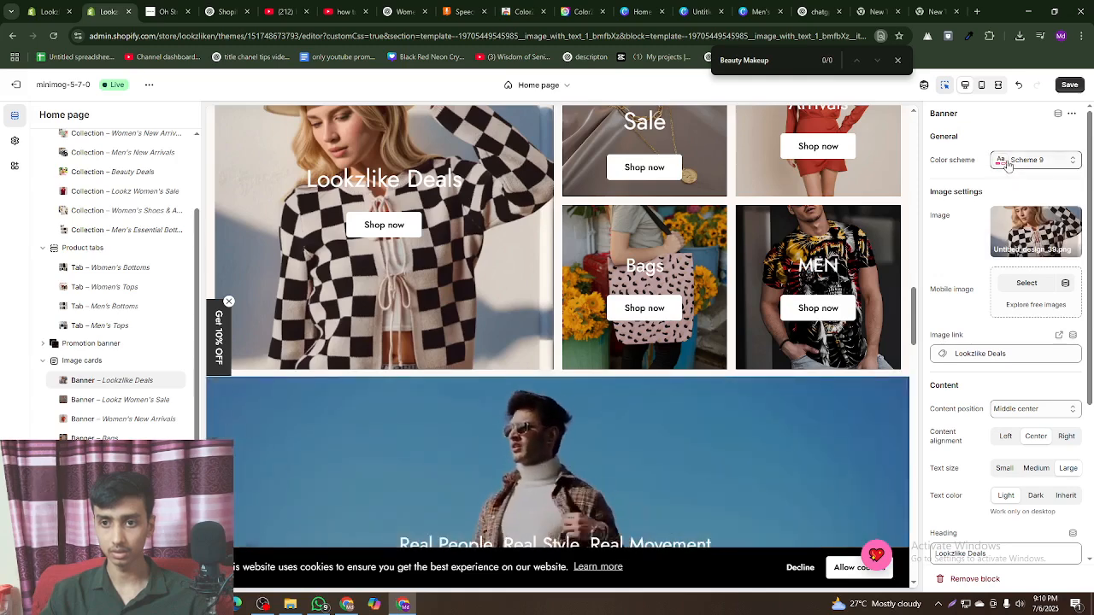
click(1008, 165)
click(1009, 200)
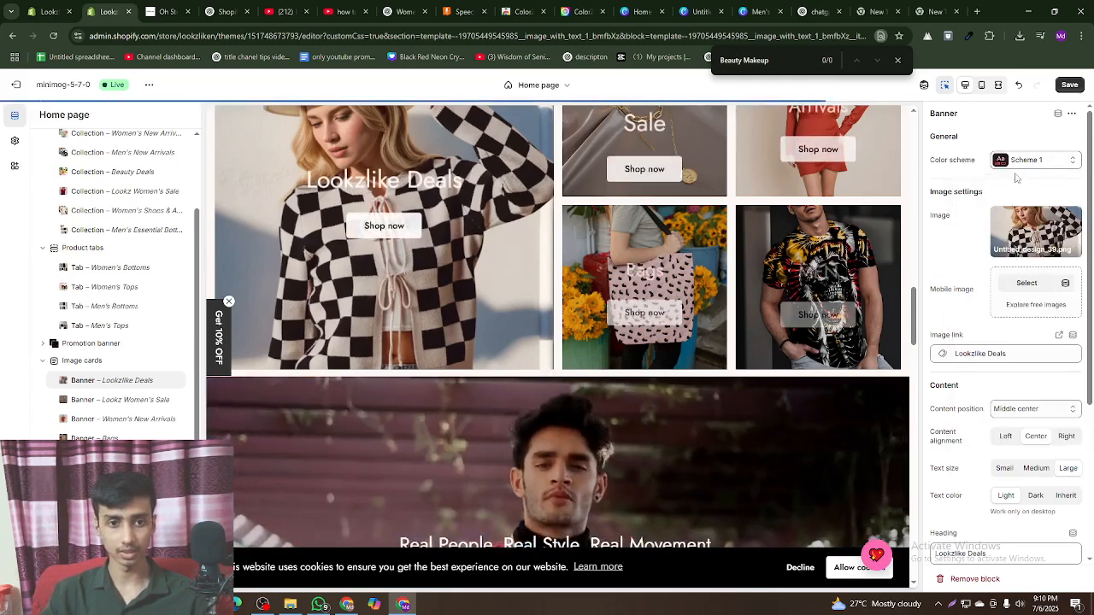
click(1026, 161)
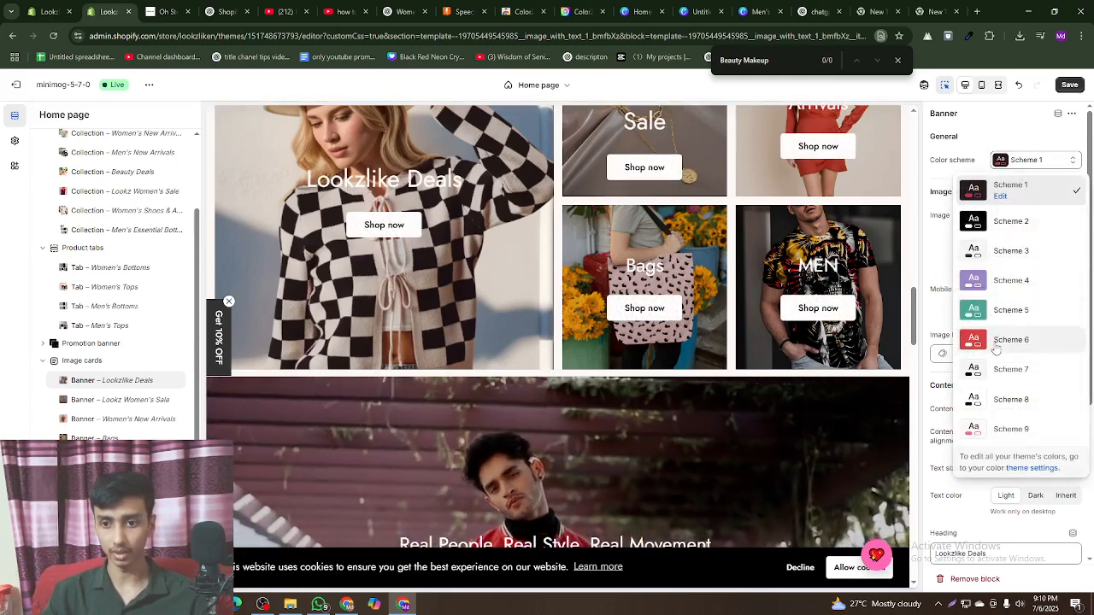
click(988, 370)
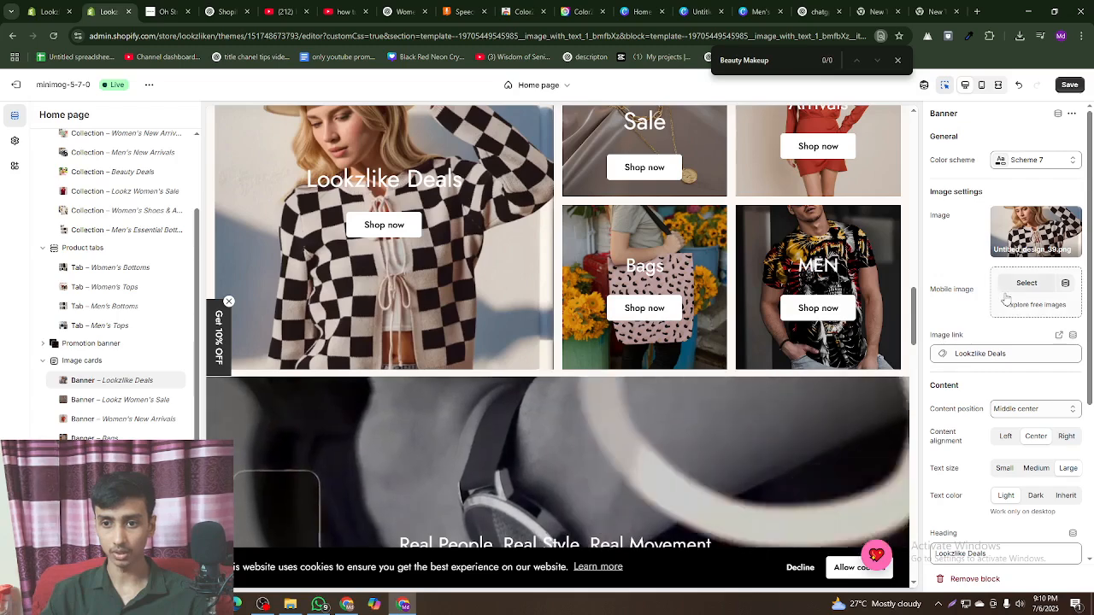
- Try the Dark text color on the Lookzlike Deals banner and return it to Light
scroll(1007, 298, down, 2)
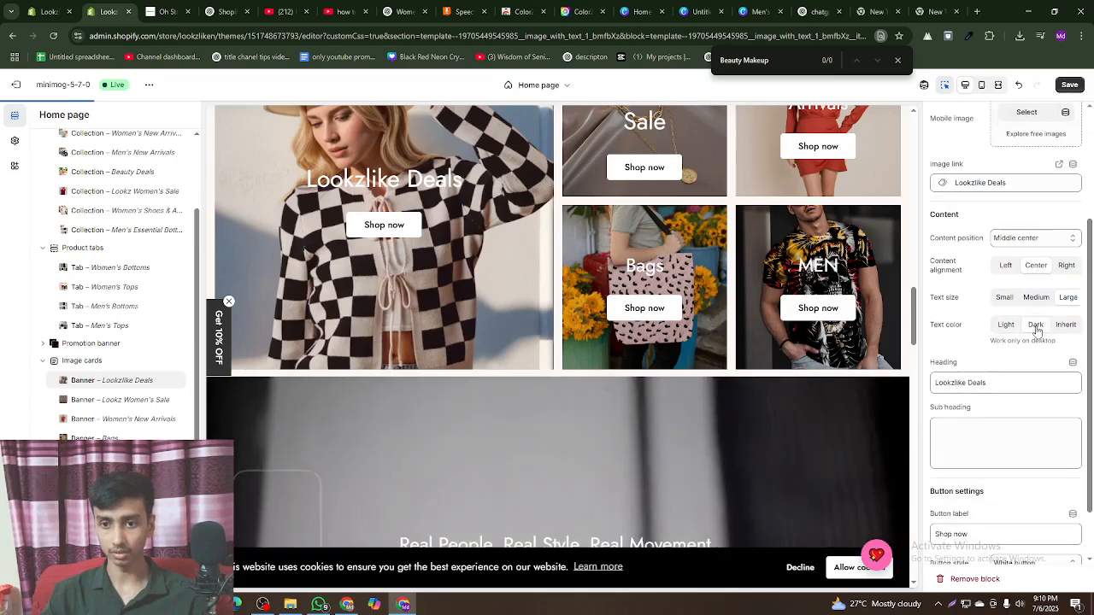
click(1036, 327)
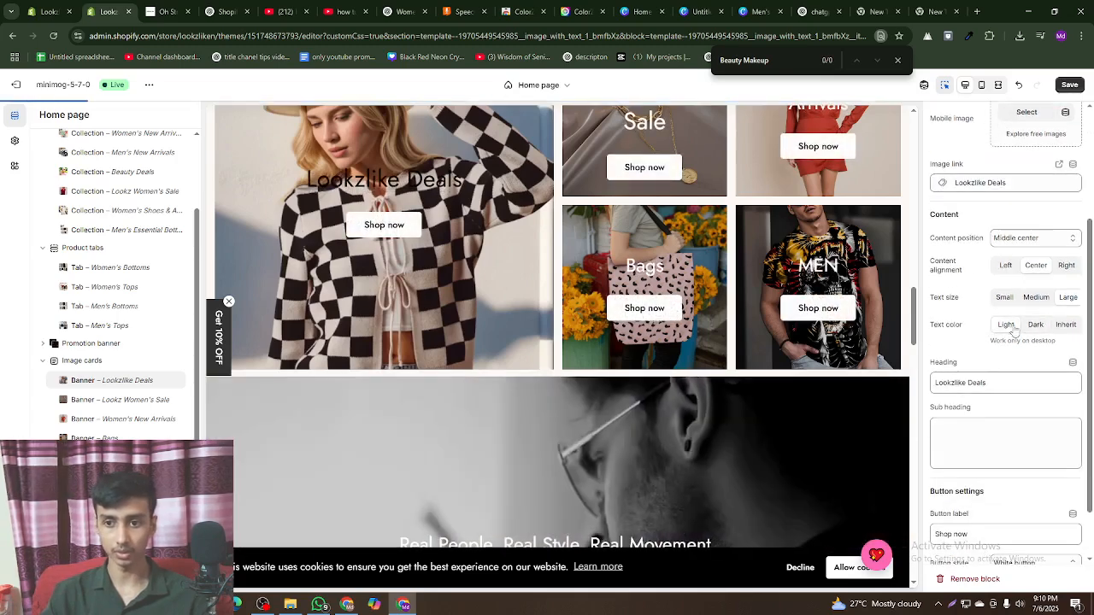
click(1007, 326)
- Switch to the 500 px square cardigan design in Canva and set the page background behind the photo to black
click(757, 12)
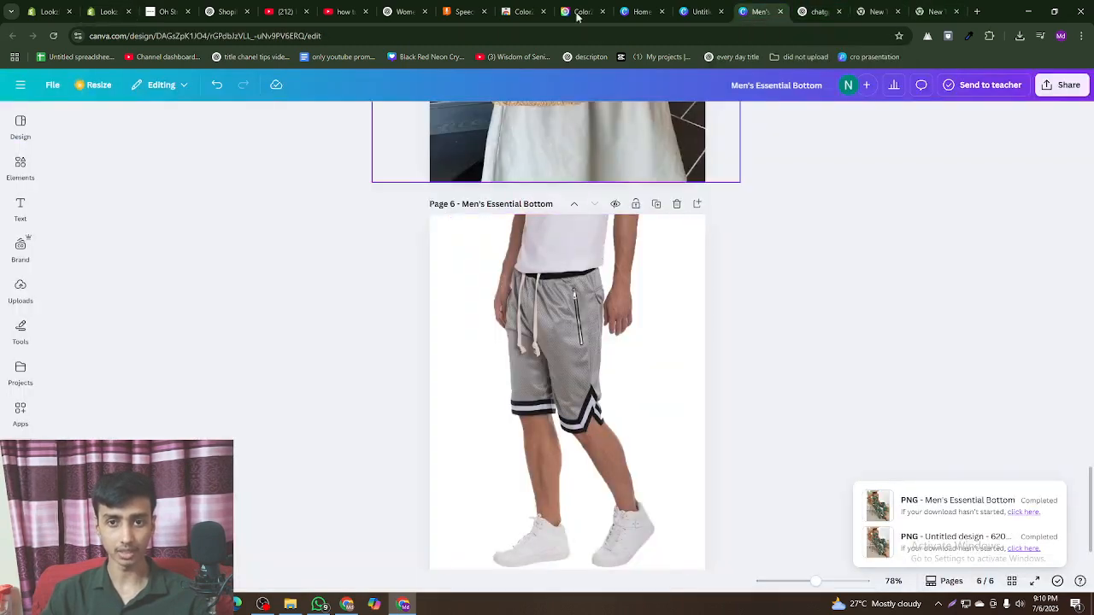
click(715, 7)
click(588, 268)
click(21, 166)
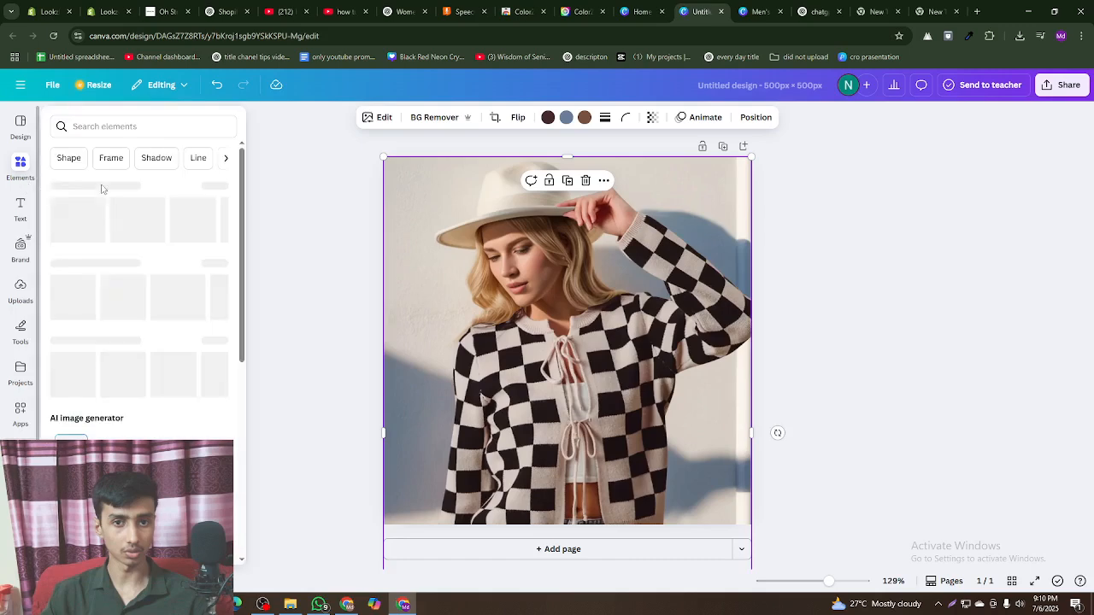
click(21, 208)
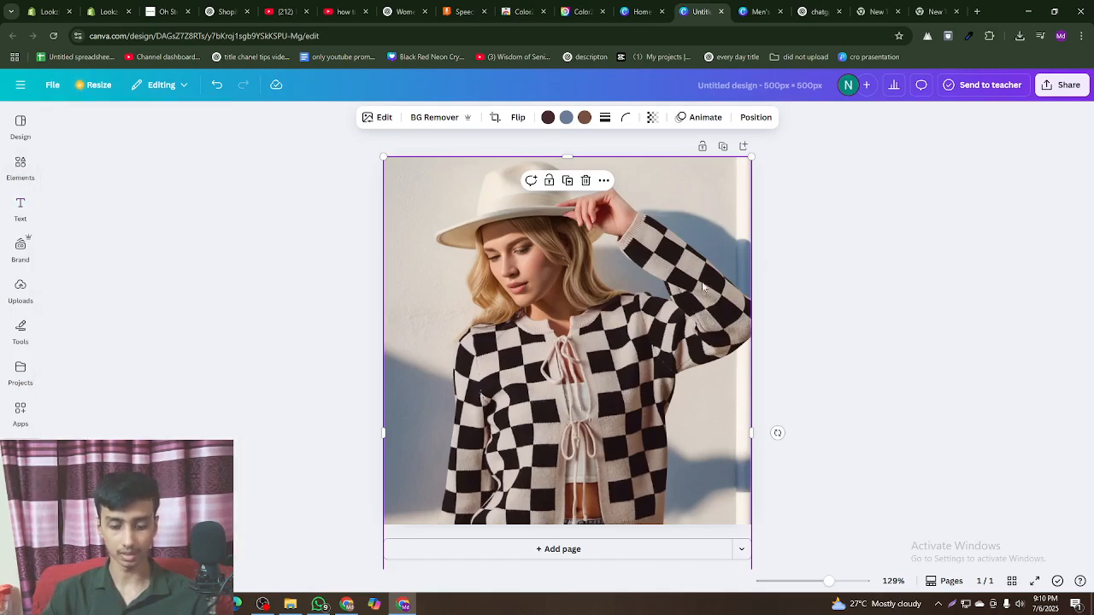
click(756, 117)
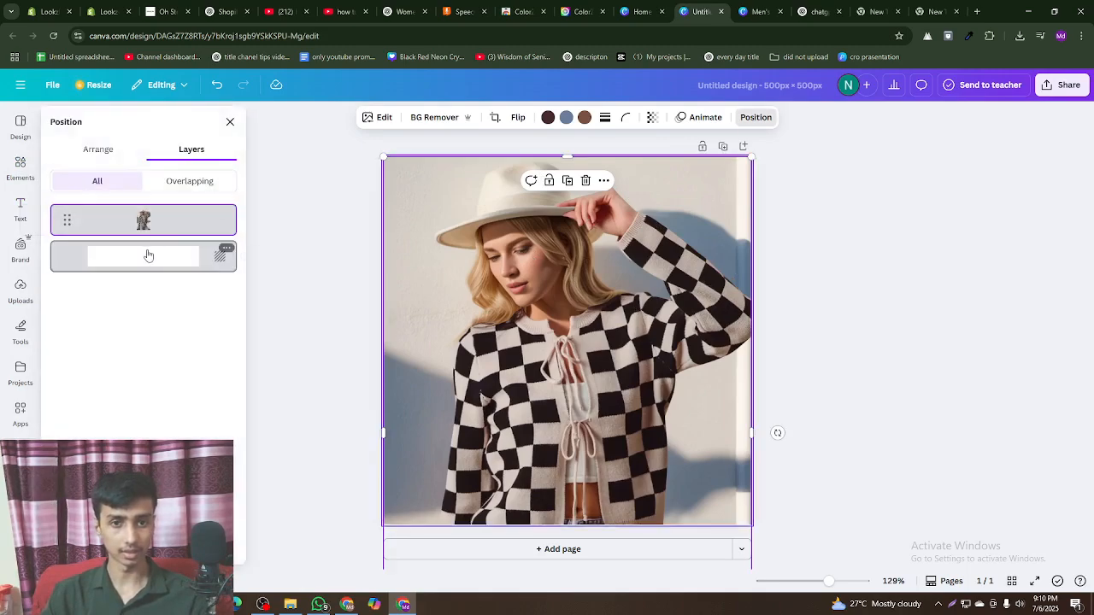
click(146, 254)
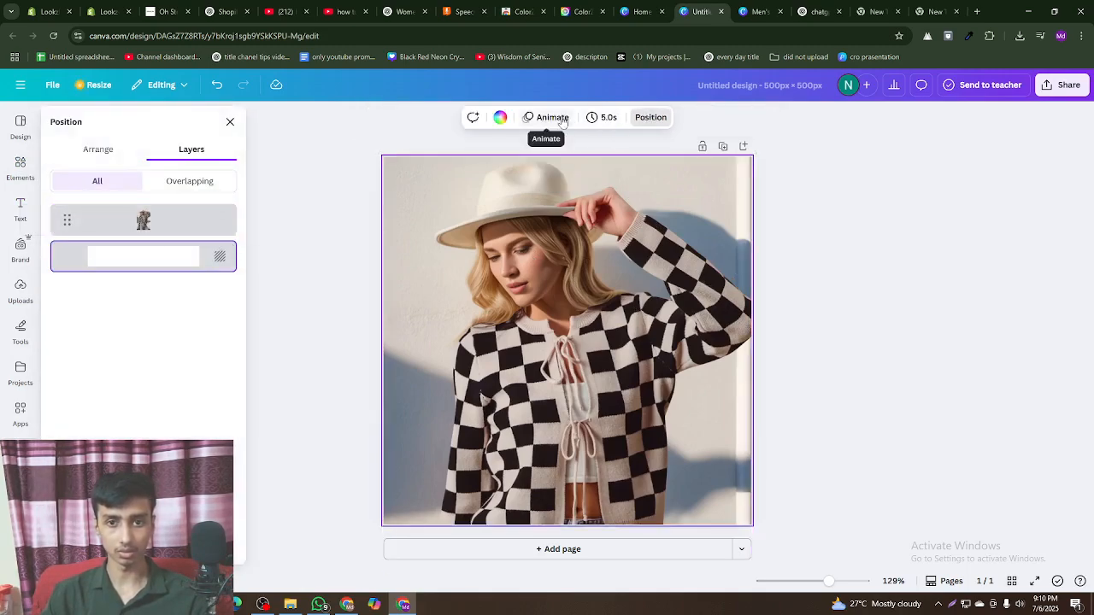
click(501, 119)
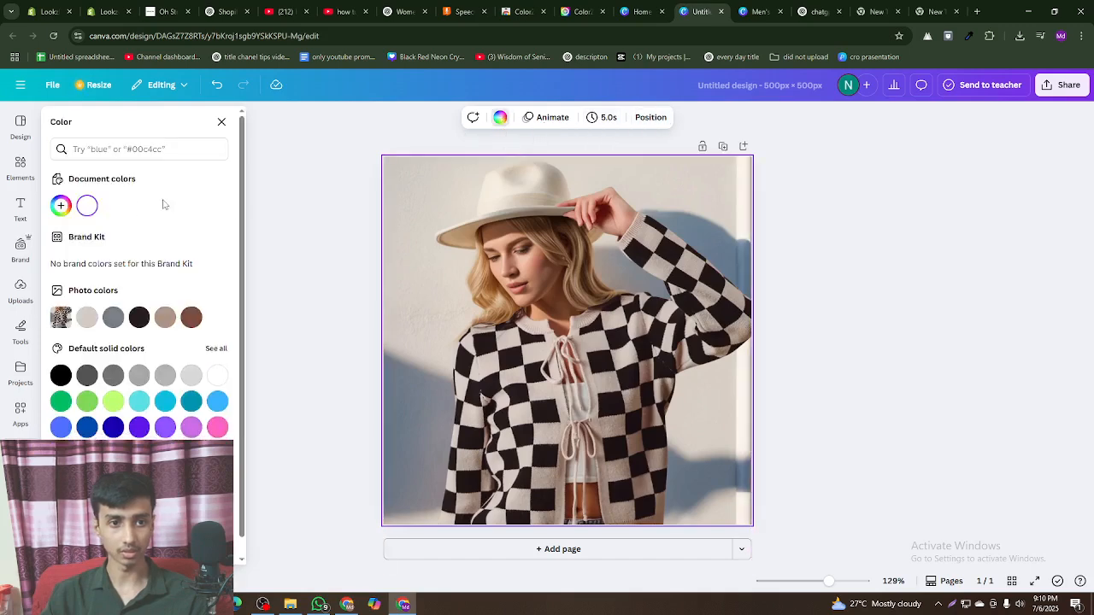
click(62, 207)
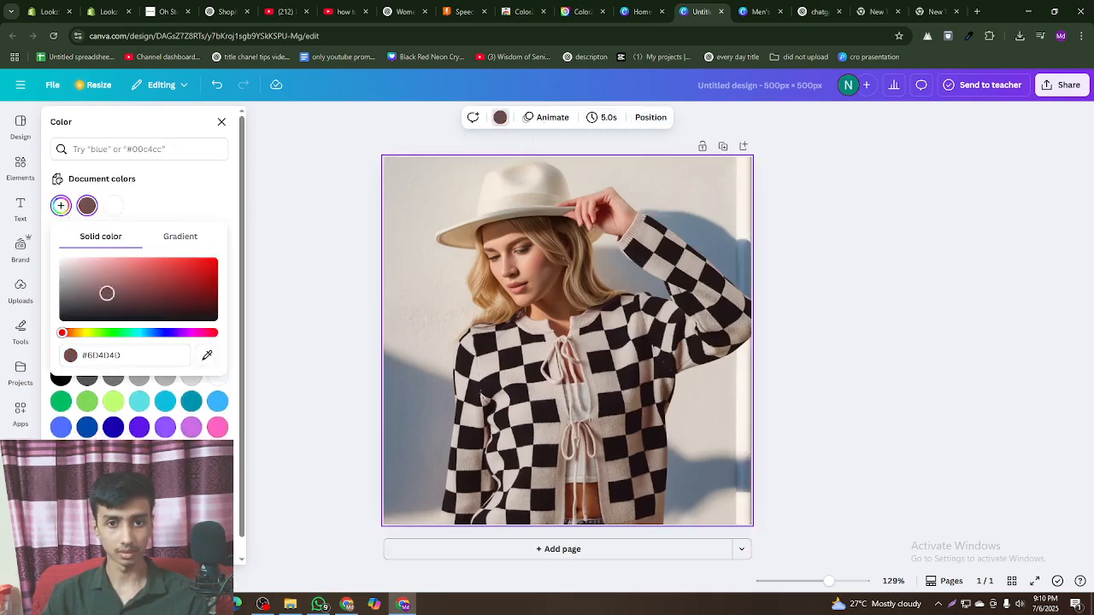
click(275, 185)
- Darken the cardigan photo by lowering its transparency value to about 74 over the black background
click(446, 224)
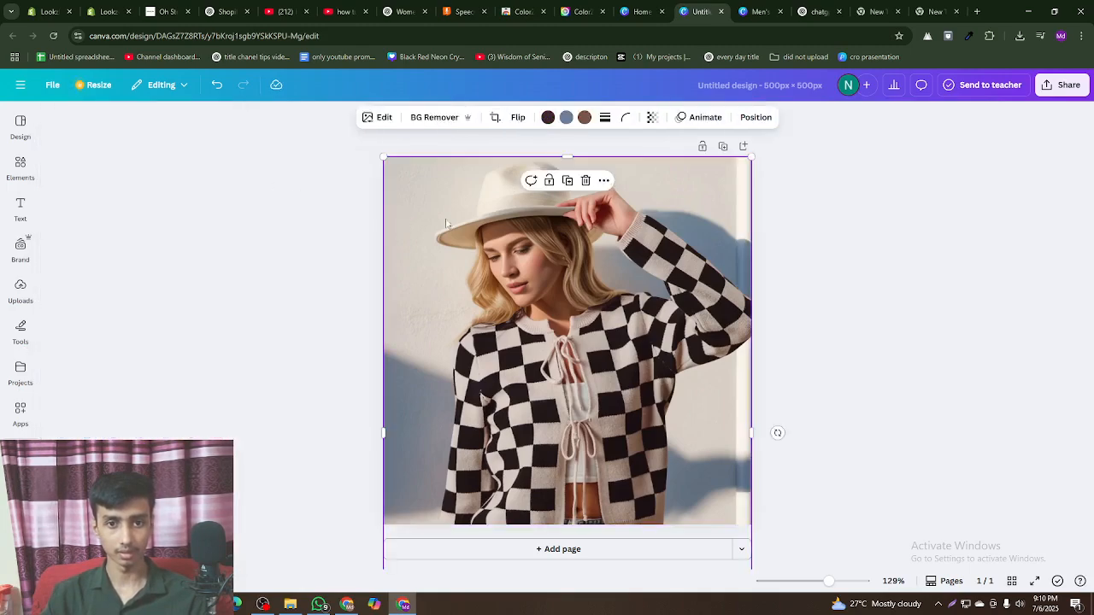
click(653, 117)
drag(660, 166, 652, 169)
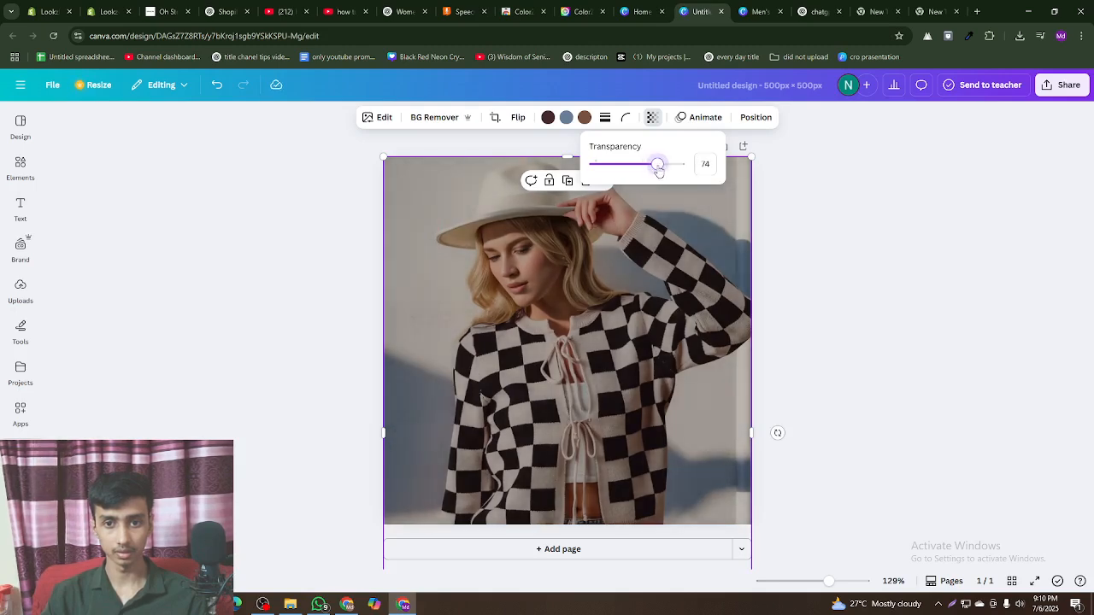
drag(658, 170, 656, 170)
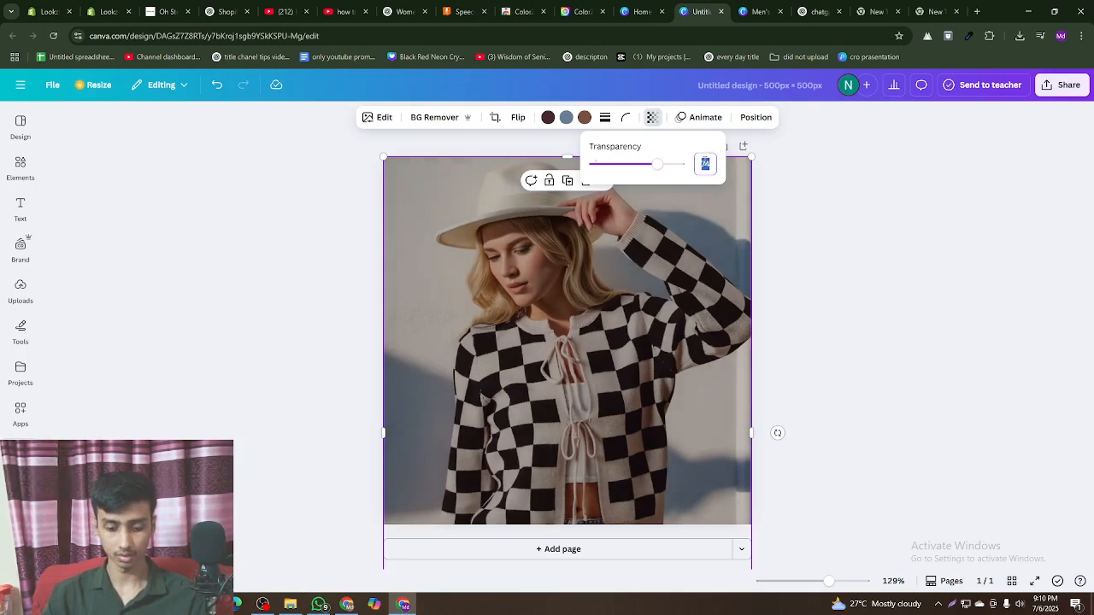
key(Return)
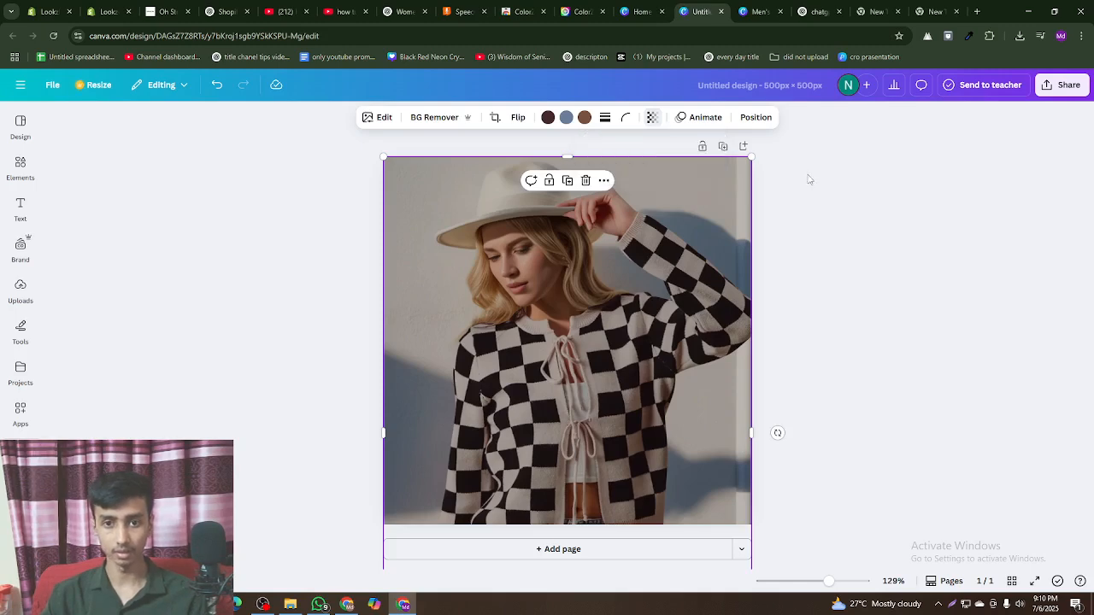
click(853, 225)
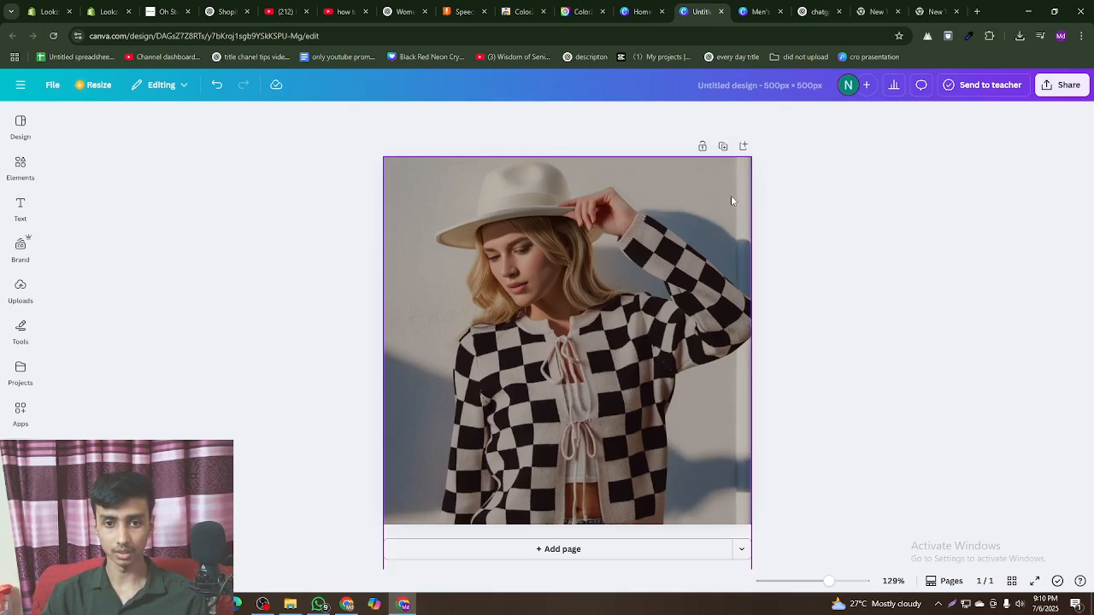
- Download the darkened cardigan design as a PNG
click(1060, 86)
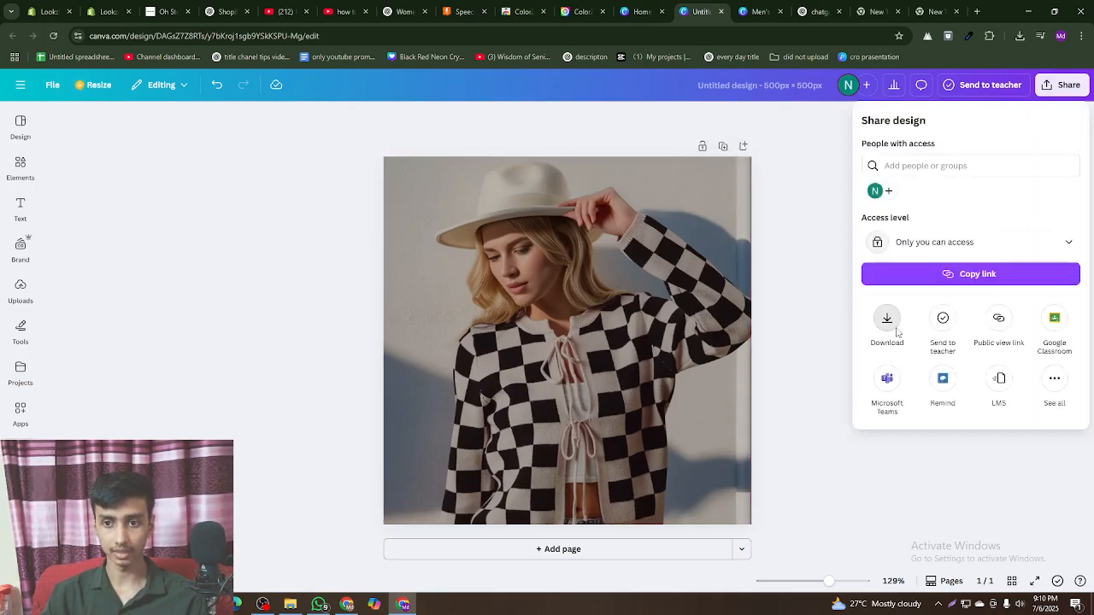
click(897, 333)
click(972, 341)
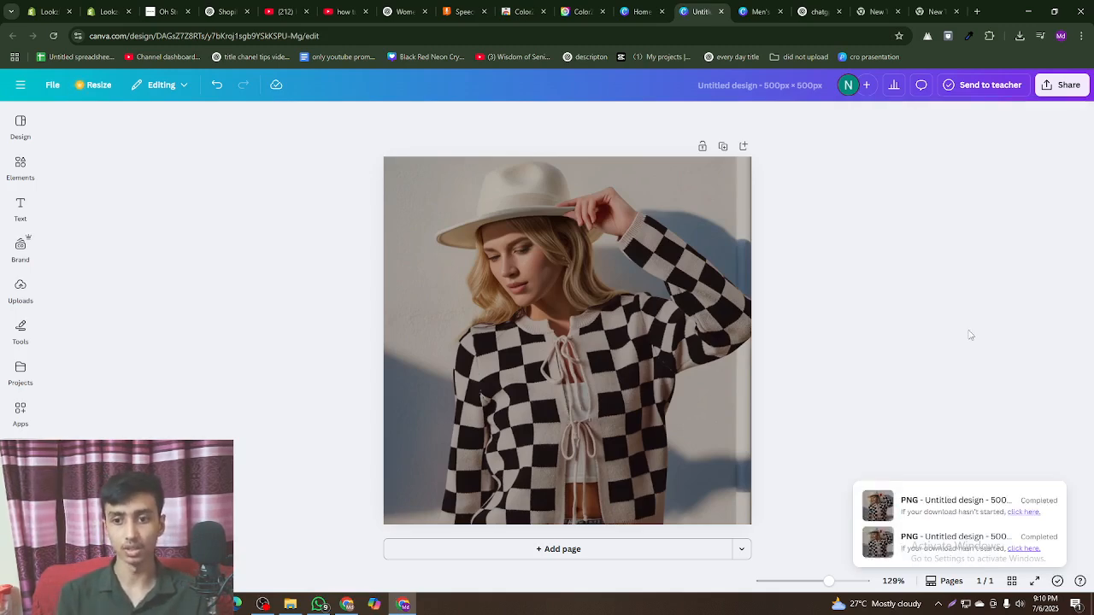
- In the Shopify theme editor, replace the Lookzlike Deals banner's image with the downloaded Untitled design (40).png
click(109, 11)
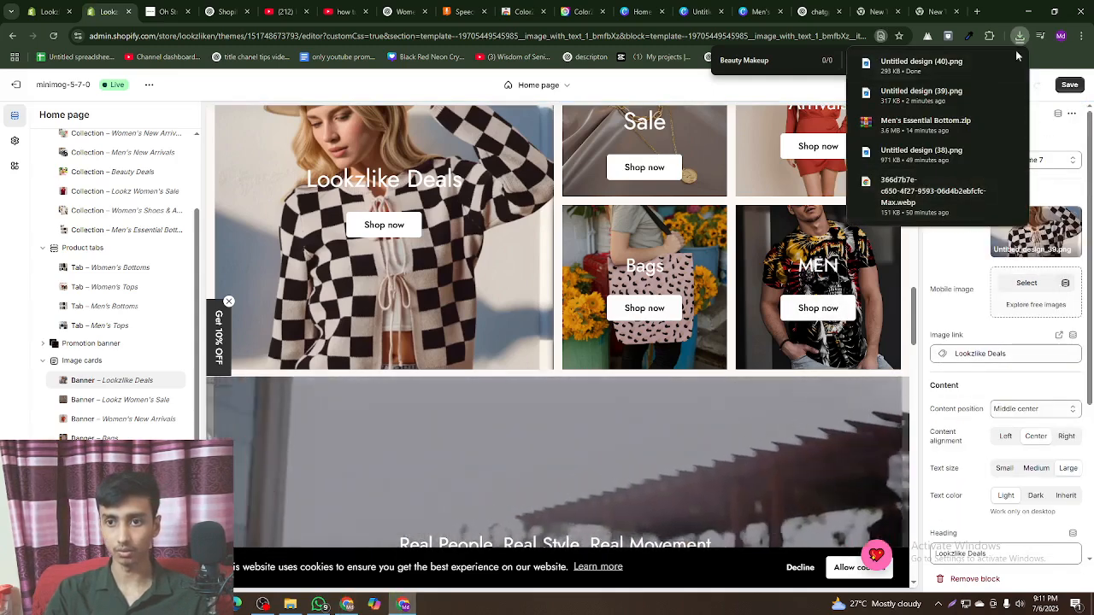
drag(923, 64, 1060, 246)
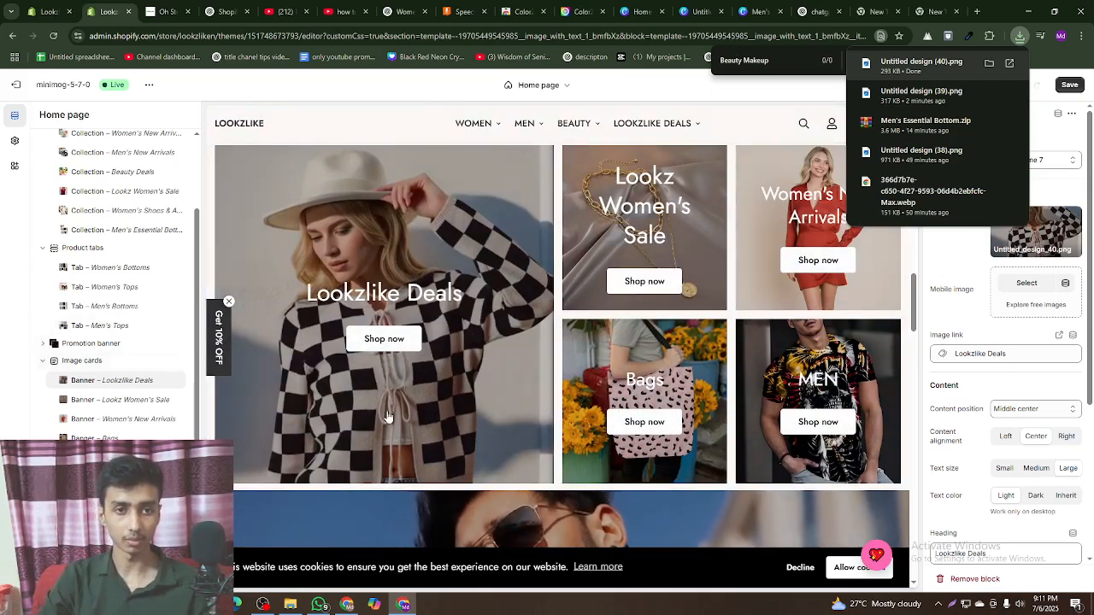
- In the Canva design, duplicate the cardigan page as page 2 and remove the photo from the copy
click(699, 12)
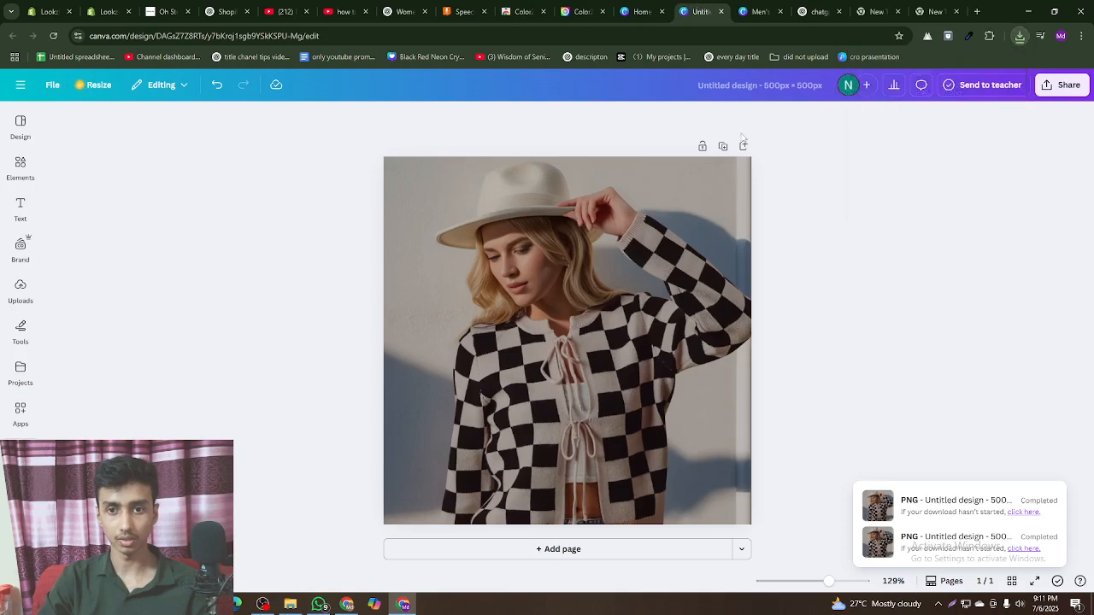
click(724, 147)
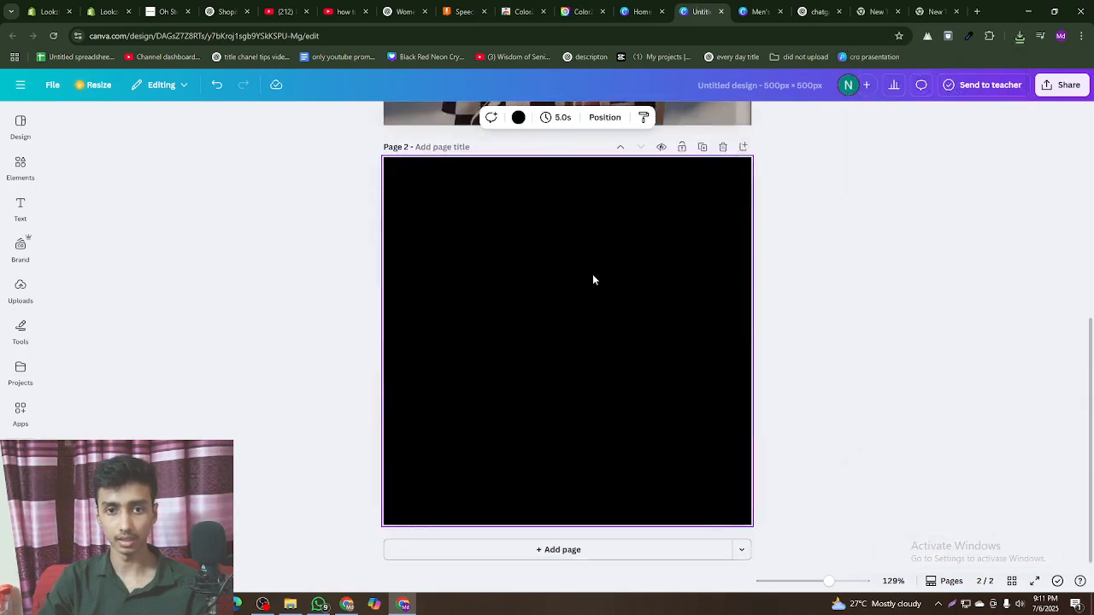
scroll(693, 229, up, 3)
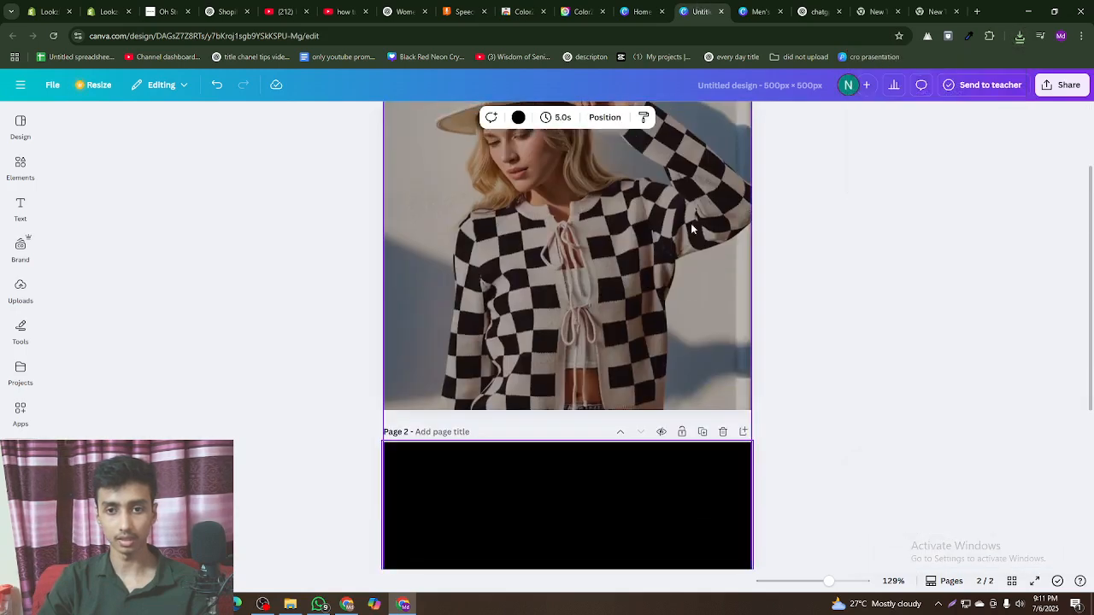
click(724, 432)
click(724, 147)
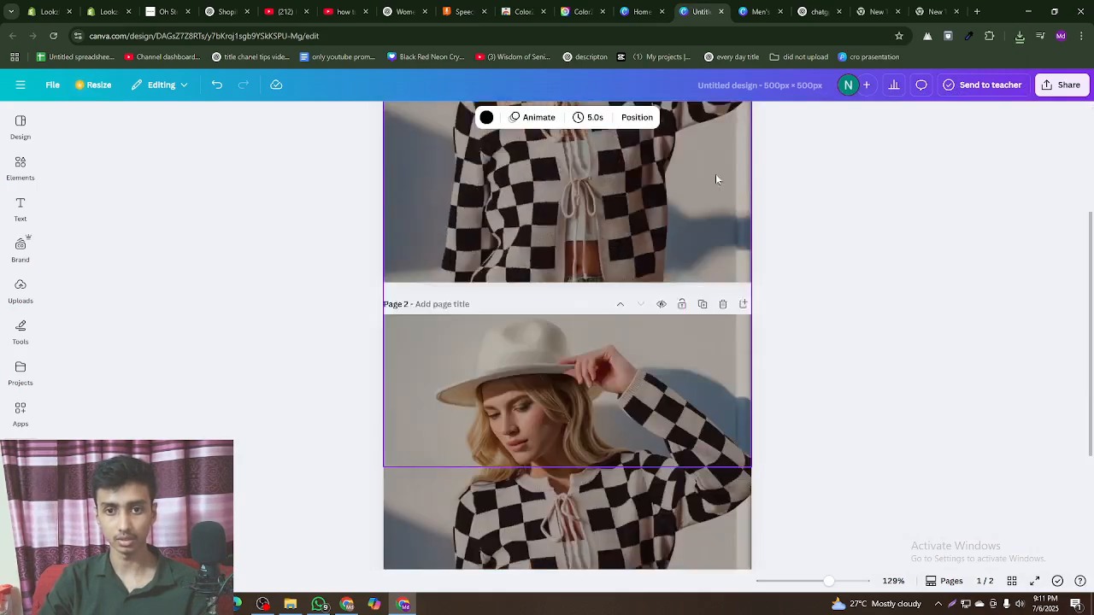
drag(609, 322, 3, 328)
click(19, 291)
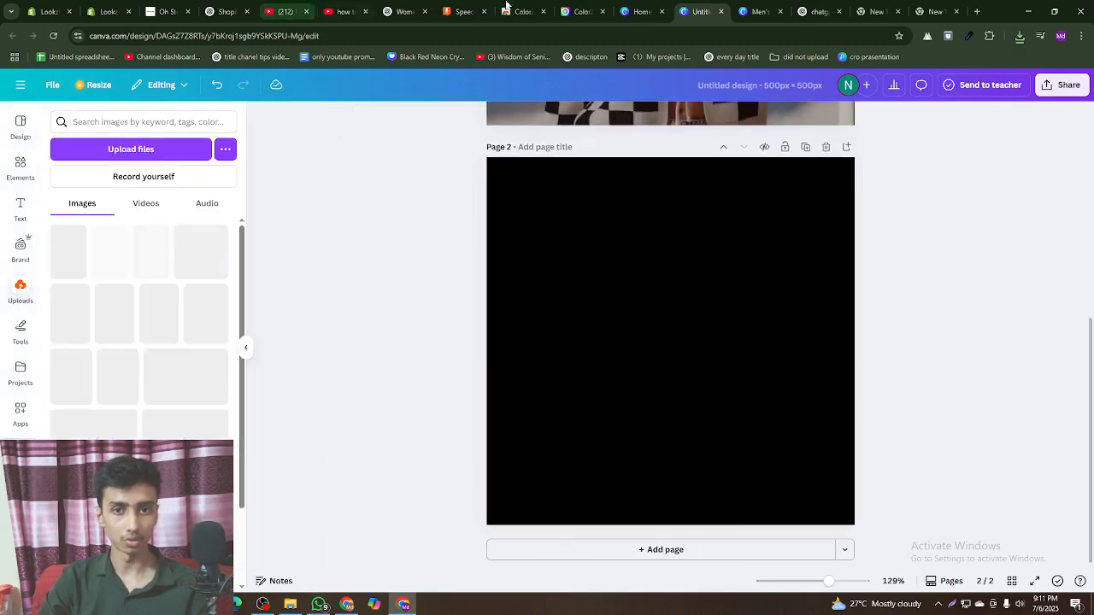
- Copy the product photo from the Oh Striped Johnny Collar Long Sleeve T-Shirt page in the Lookzlike storefront
click(171, 7)
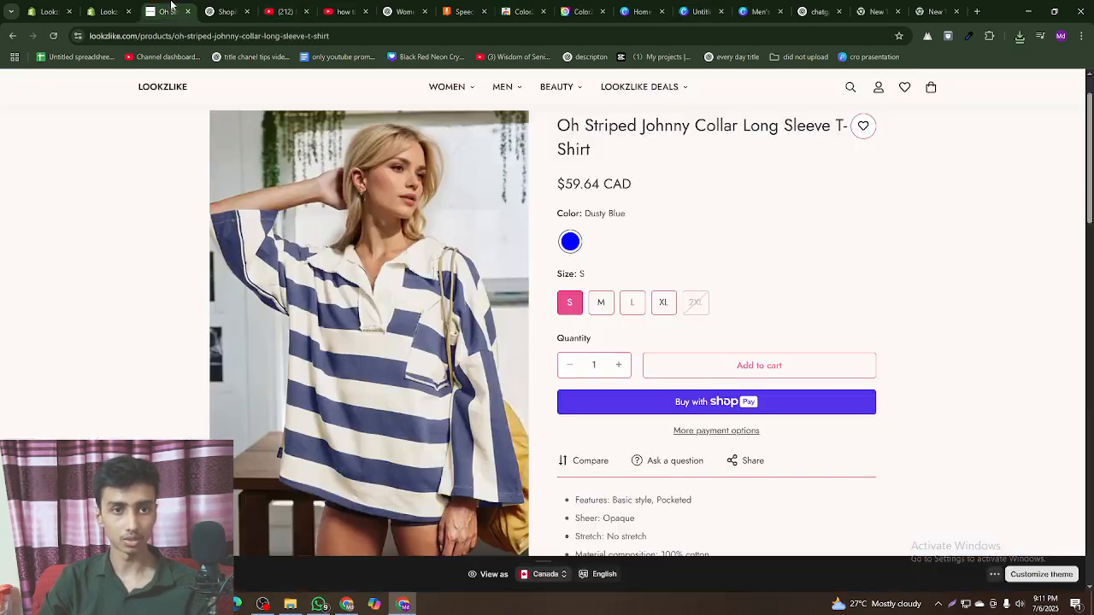
right_click(357, 213)
click(384, 259)
click(100, 7)
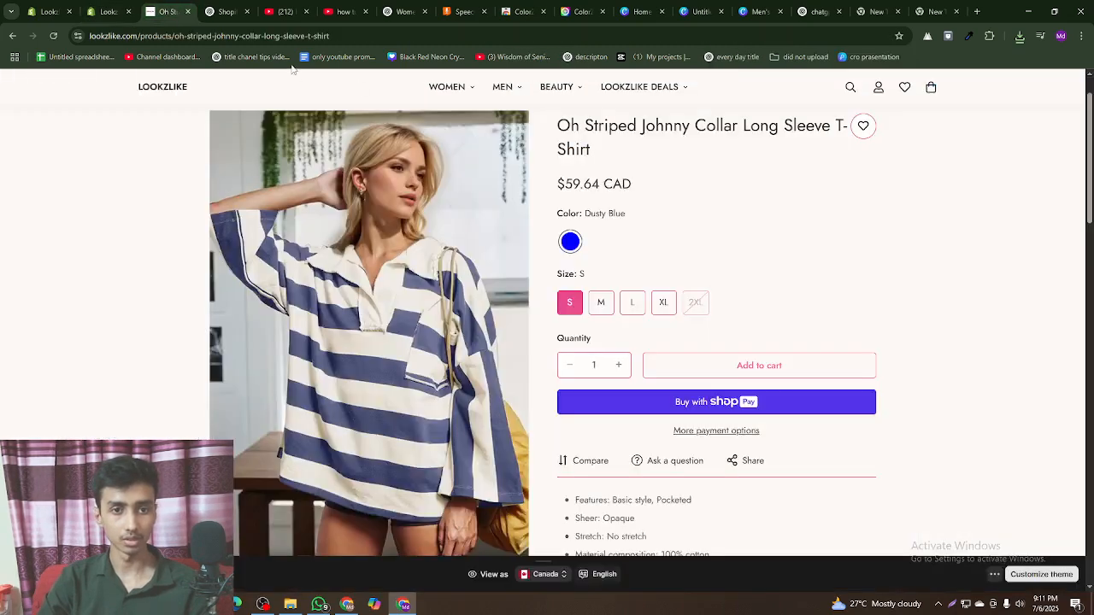
- Paste the copied striped T-shirt photo onto page 2 of the Canva design
click(699, 11)
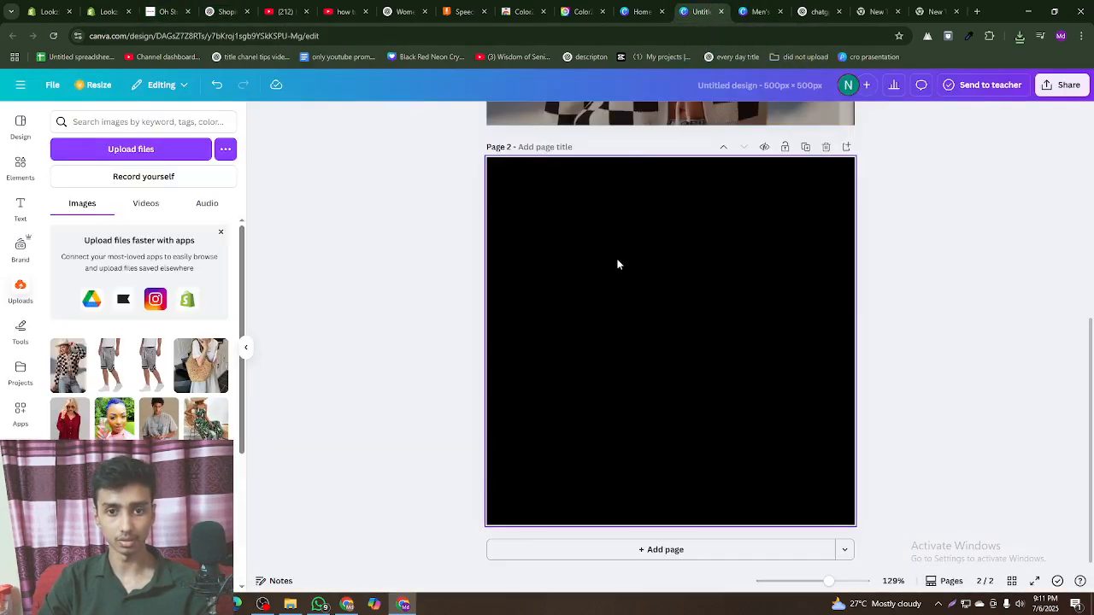
key(ctrl+v)
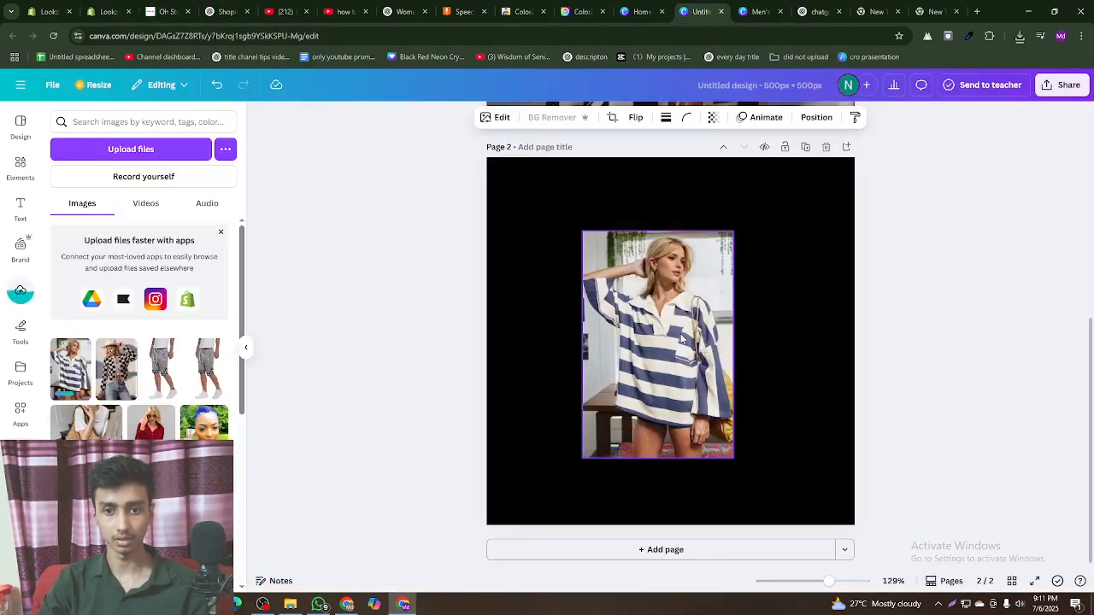
scroll(697, 333, up, 5)
scroll(701, 334, down, 4)
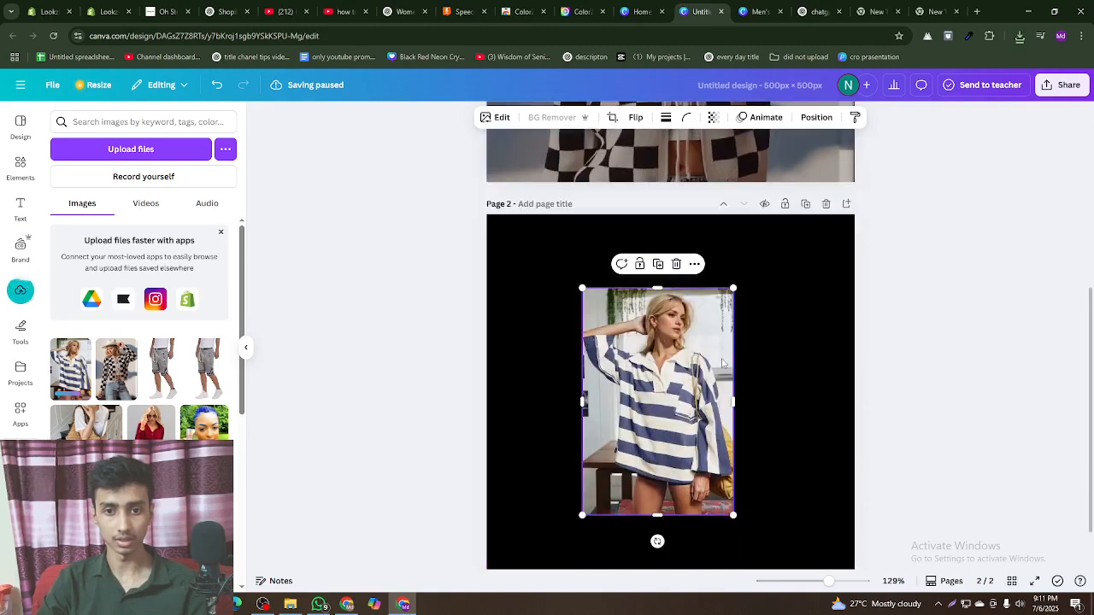
- In the Lookz Women's Sale collection of the storefront, open the Oh Full Size Frill Bow Print Half Sleeve Mini Dress product
click(227, 11)
click(167, 11)
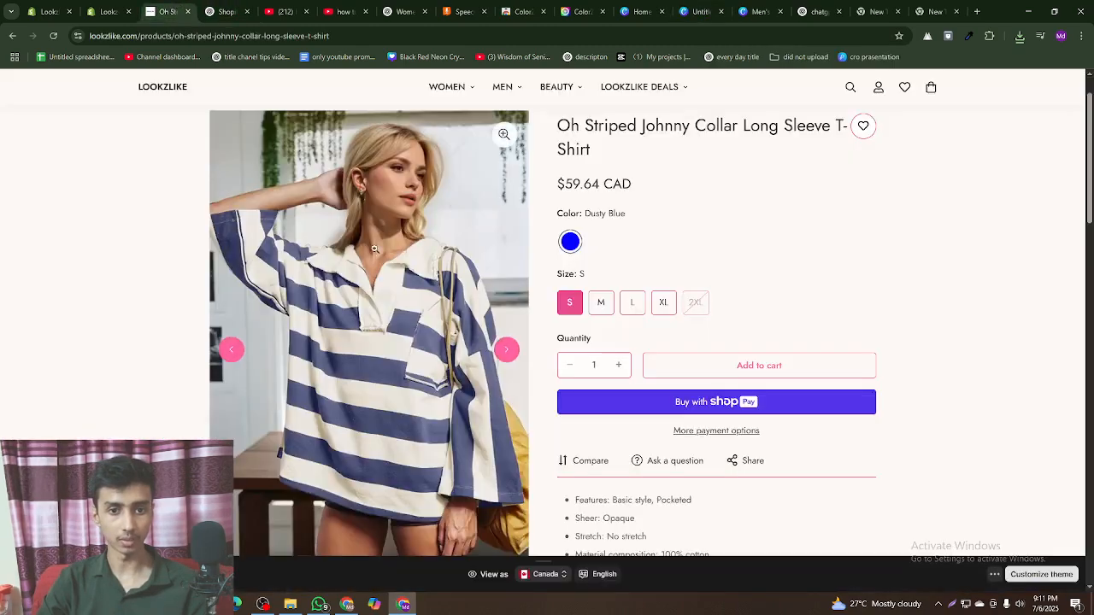
click(11, 37)
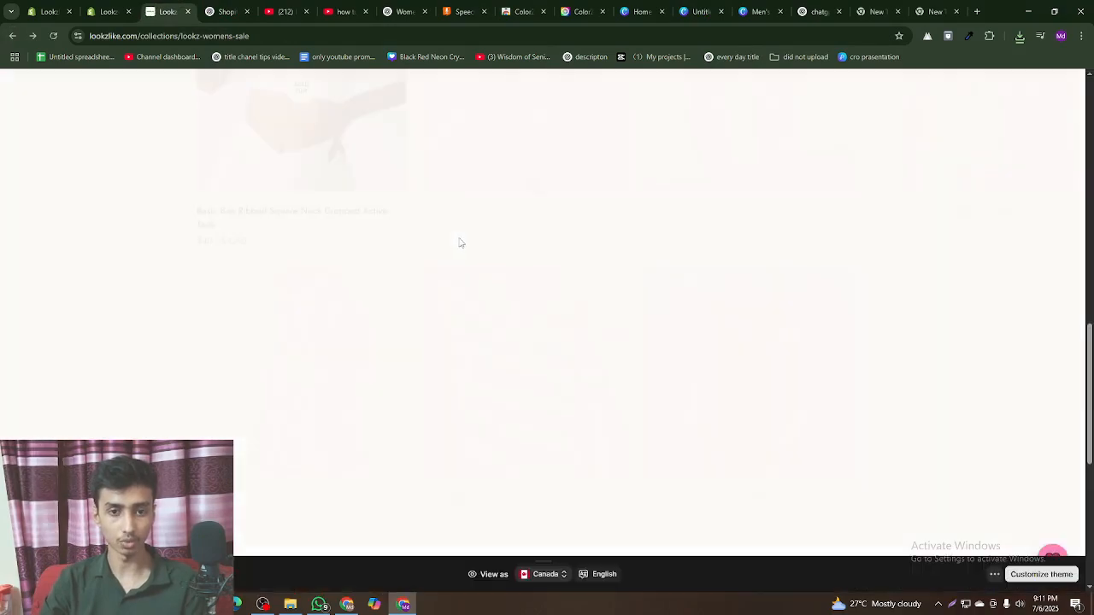
scroll(491, 274, up, 3)
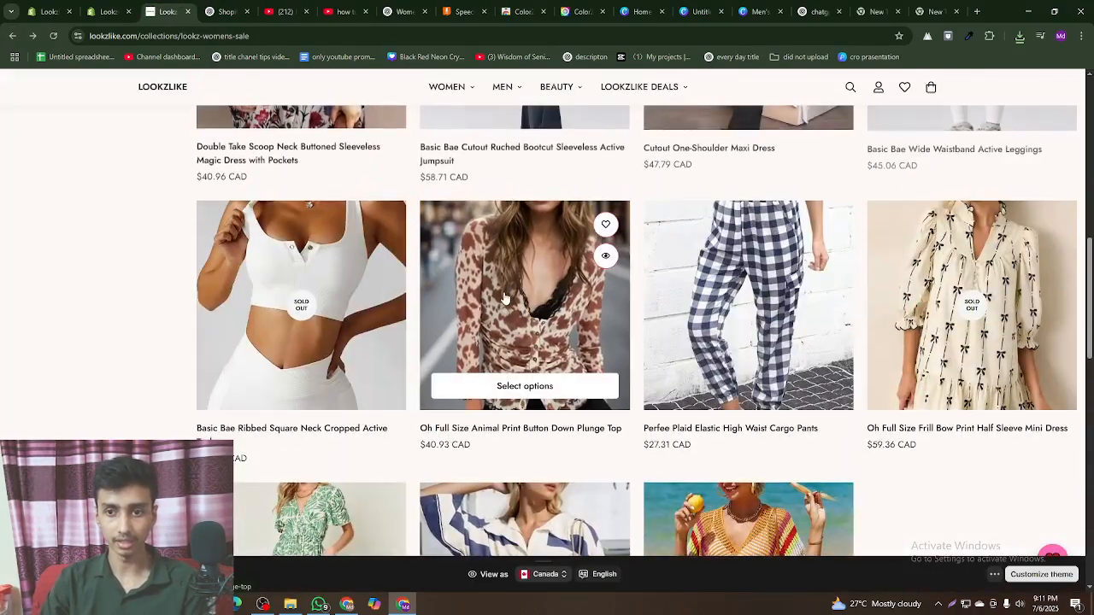
scroll(510, 304, up, 4)
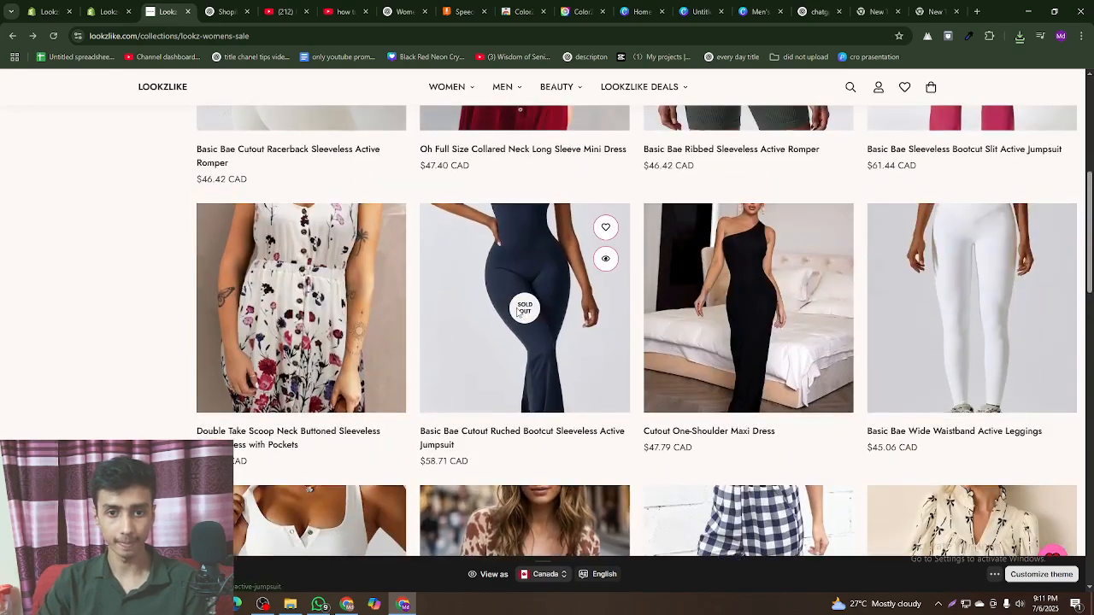
scroll(511, 310, up, 3)
scroll(517, 310, down, 2)
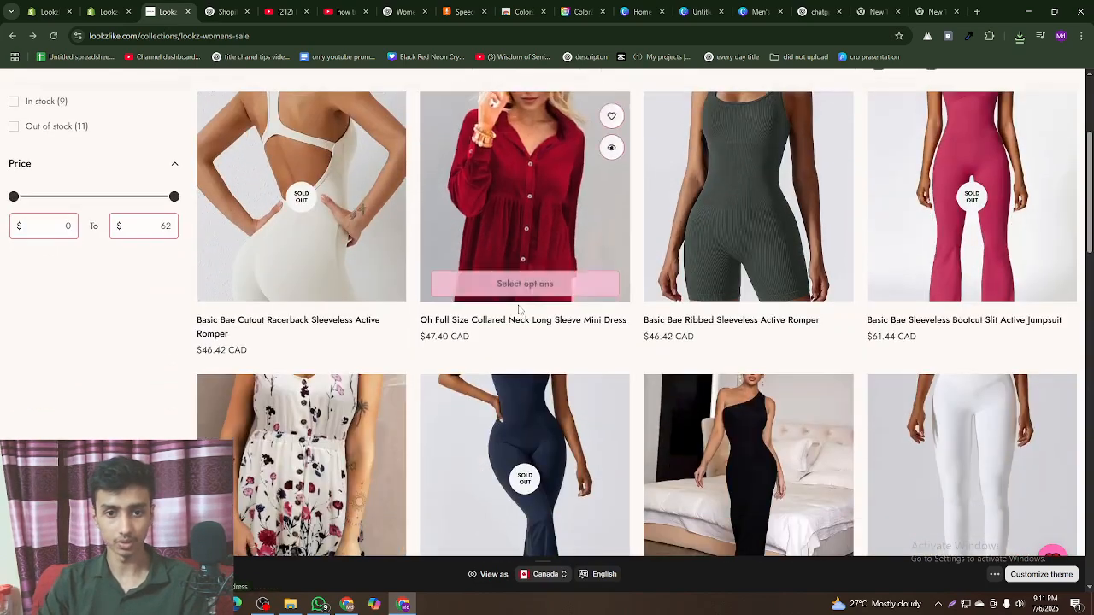
scroll(519, 309, down, 6)
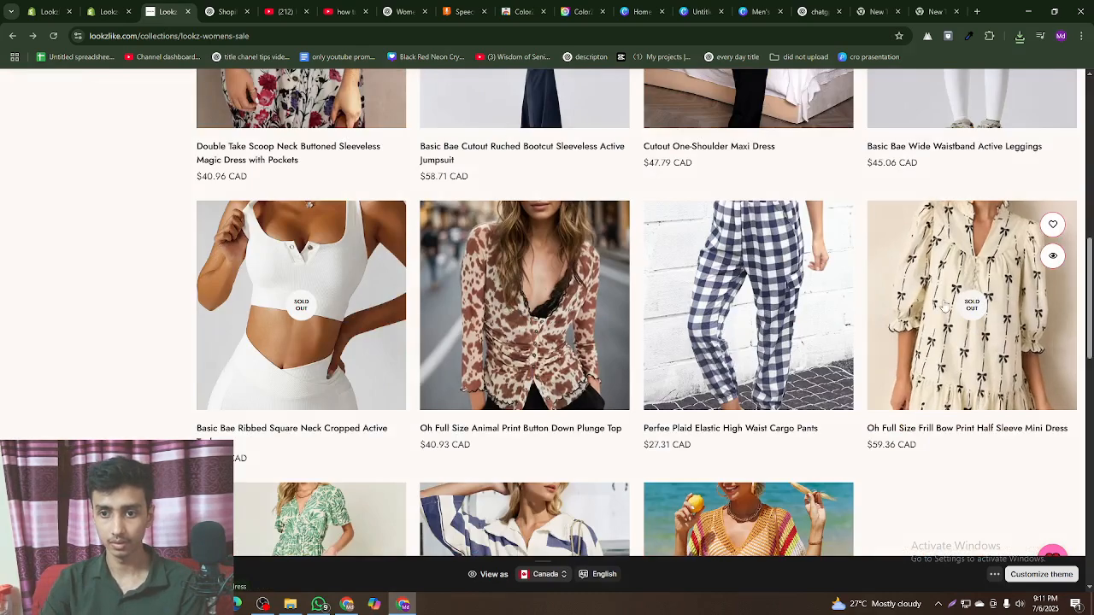
click(927, 309)
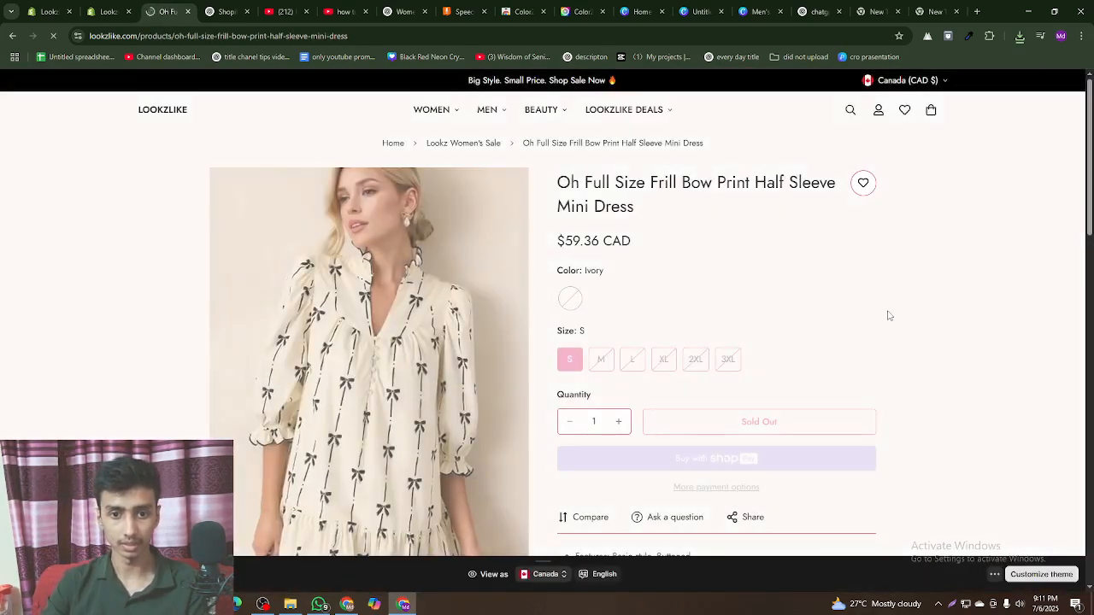
- Copy the main product photo of the Frill Bow Print mini dress
scroll(877, 317, down, 2)
scroll(875, 318, up, 1)
right_click(324, 273)
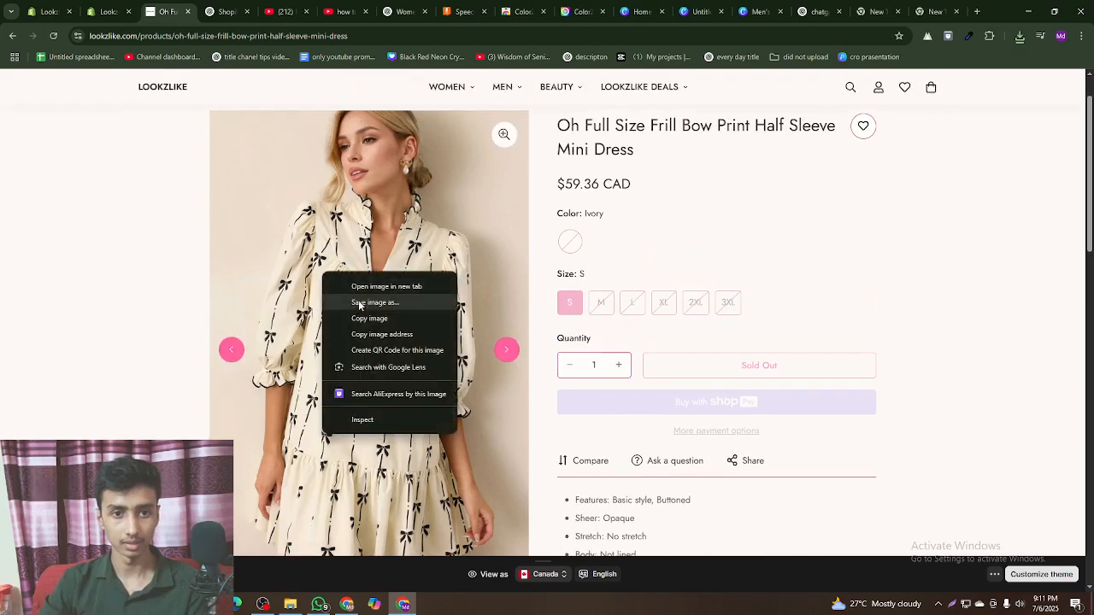
click(369, 318)
- Paste the dress photo onto page 2 of the untitled Canva design and delete the striped T-shirt photo
click(769, 7)
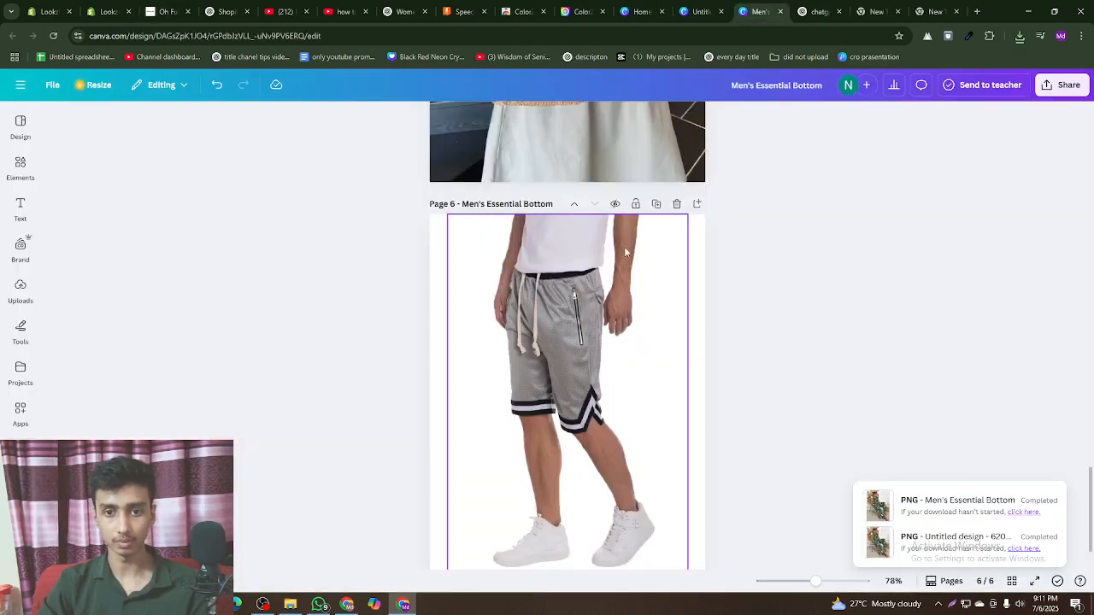
click(701, 11)
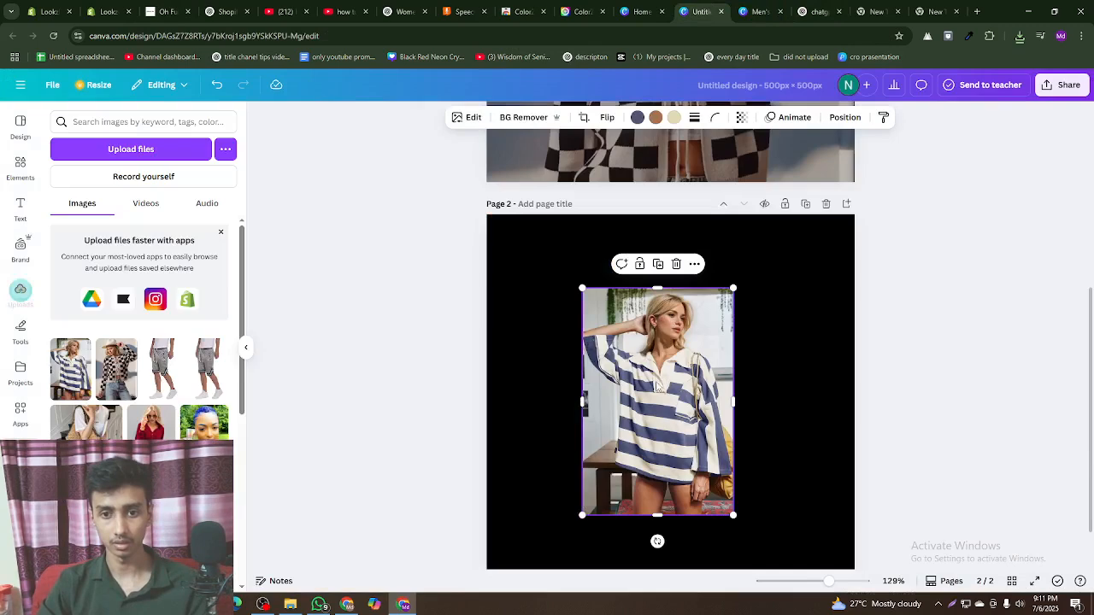
key(ctrl+v)
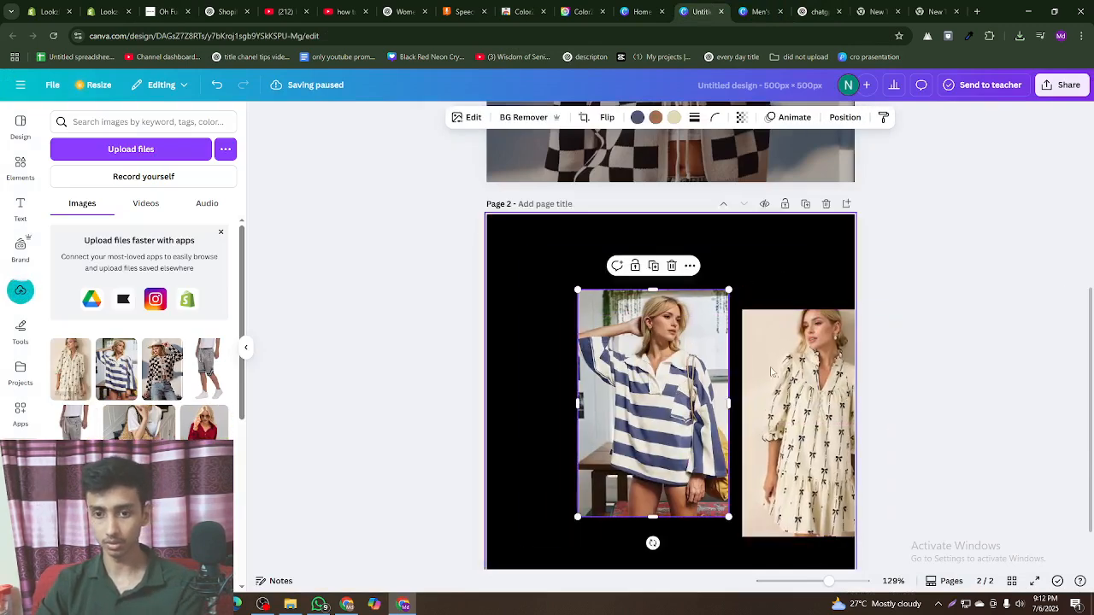
key(Delete)
- Reposition and enlarge the dress photo so it covers the whole of page 2
drag(787, 389, 538, 300)
drag(641, 445, 788, 481)
scroll(849, 529, down, 3)
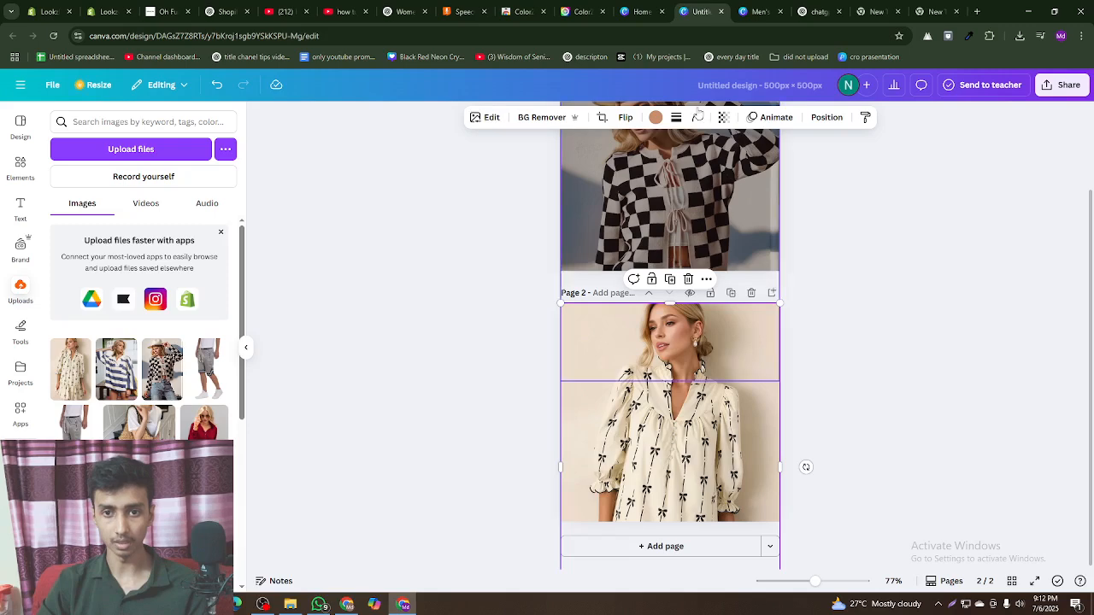
- Darken the dress photo by setting its transparency to 70
click(723, 117)
drag(752, 164, 735, 165)
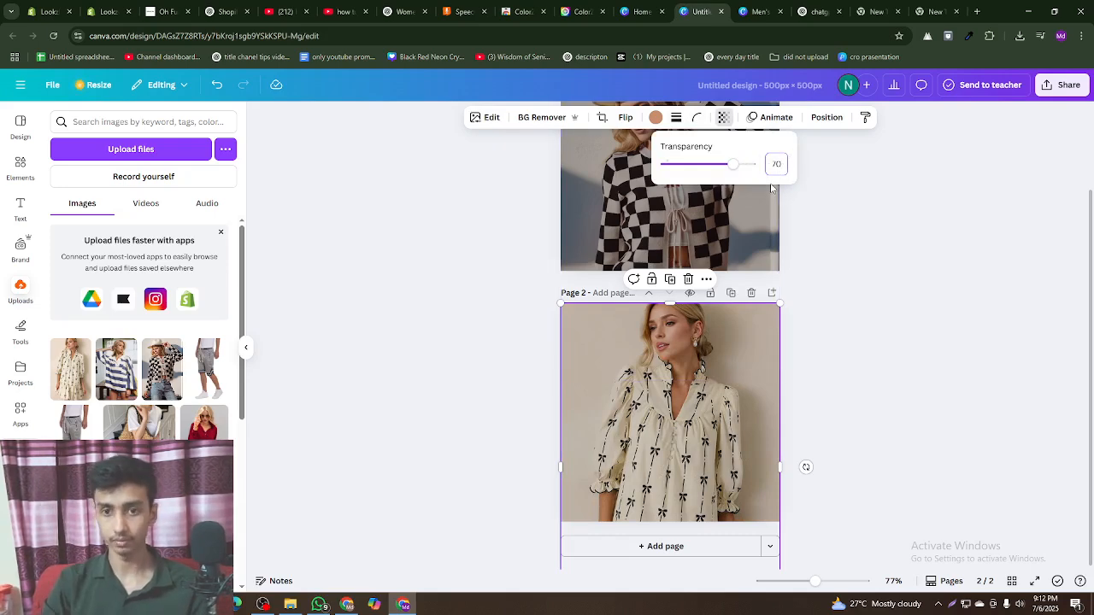
click(862, 185)
click(854, 348)
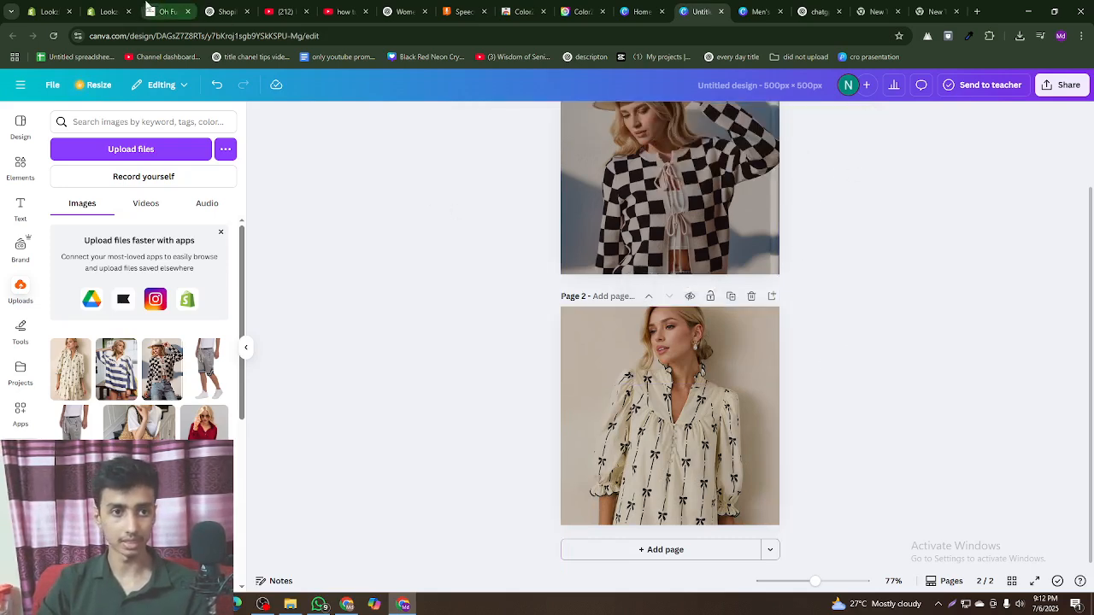
- Copy the Lookz Women's Sale name from that banner's image link in the theme editor and title page 2 in Canva with it
click(112, 11)
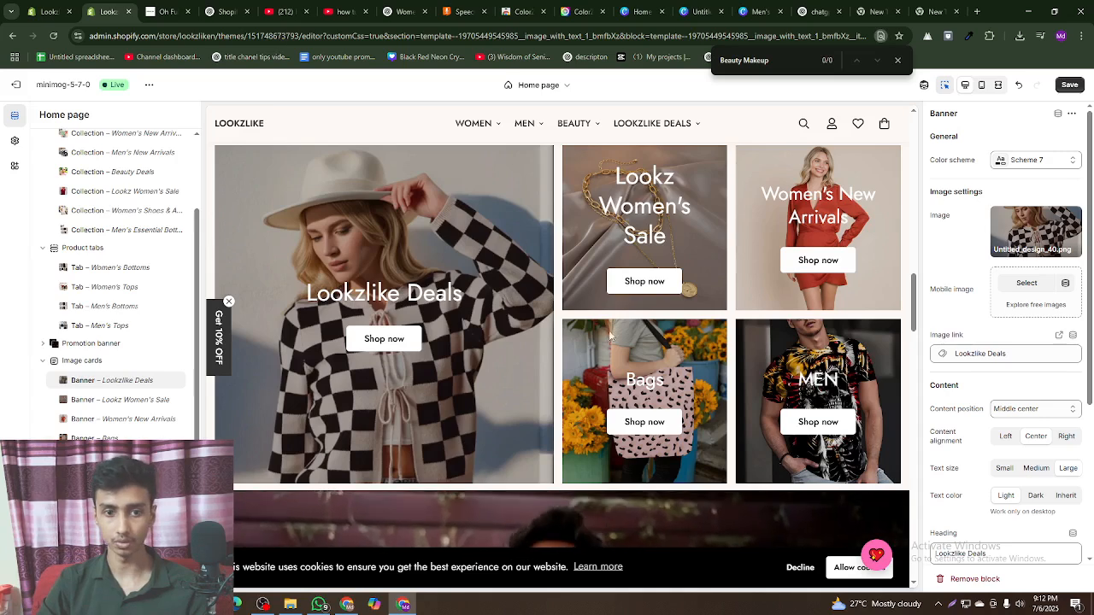
click(107, 400)
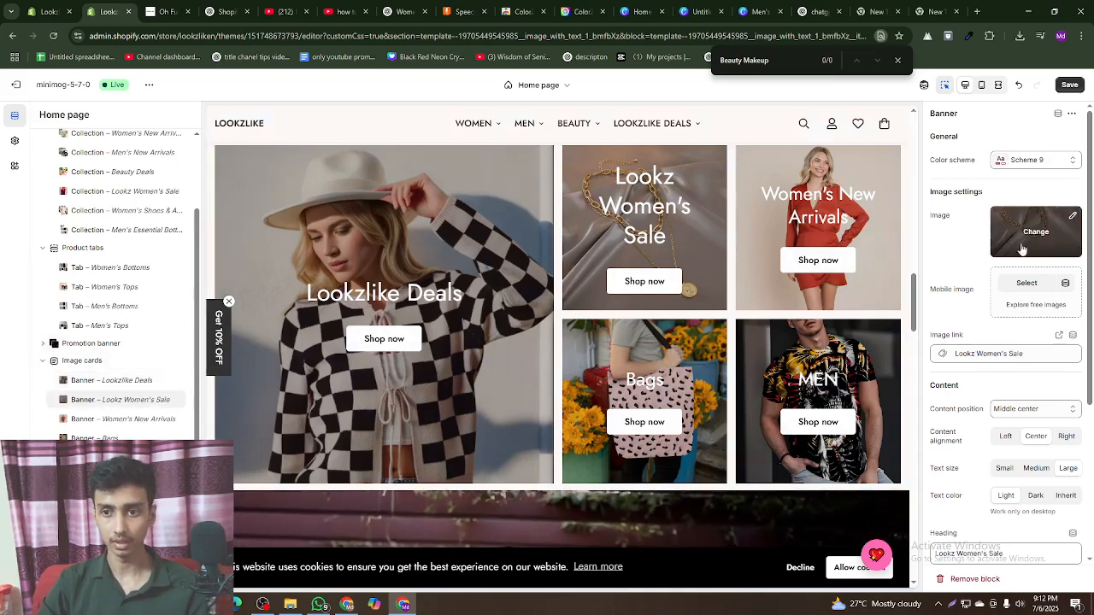
click(992, 353)
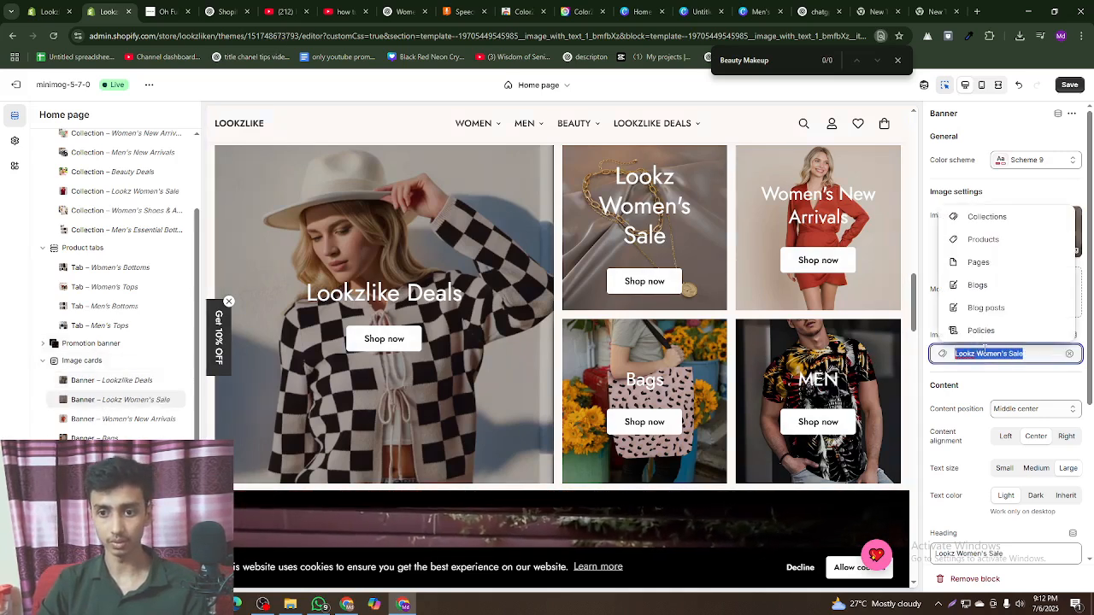
key(ctrl+a)
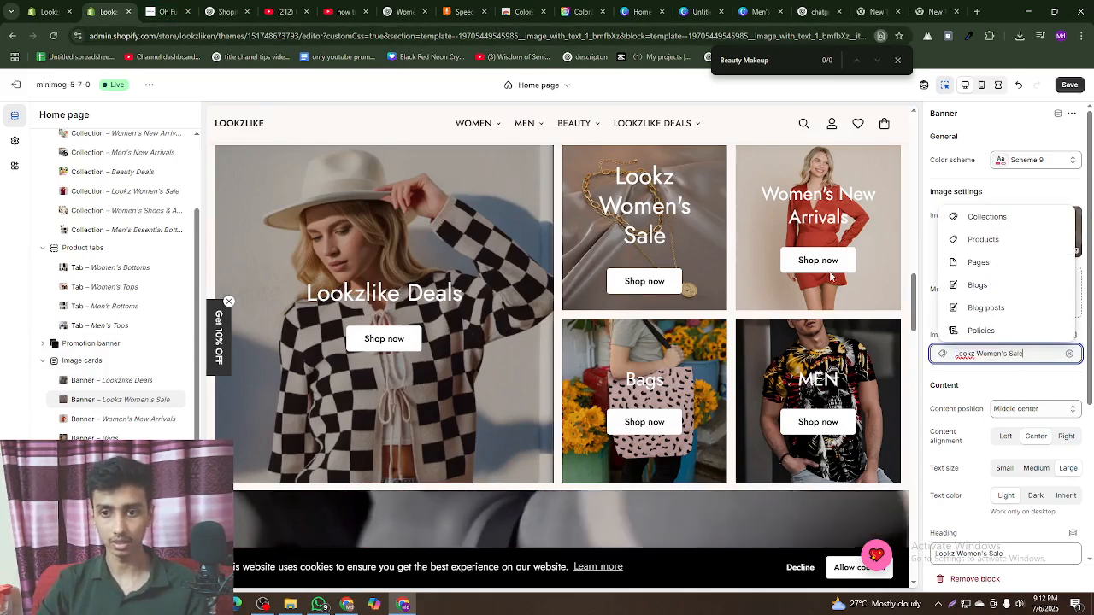
click(701, 11)
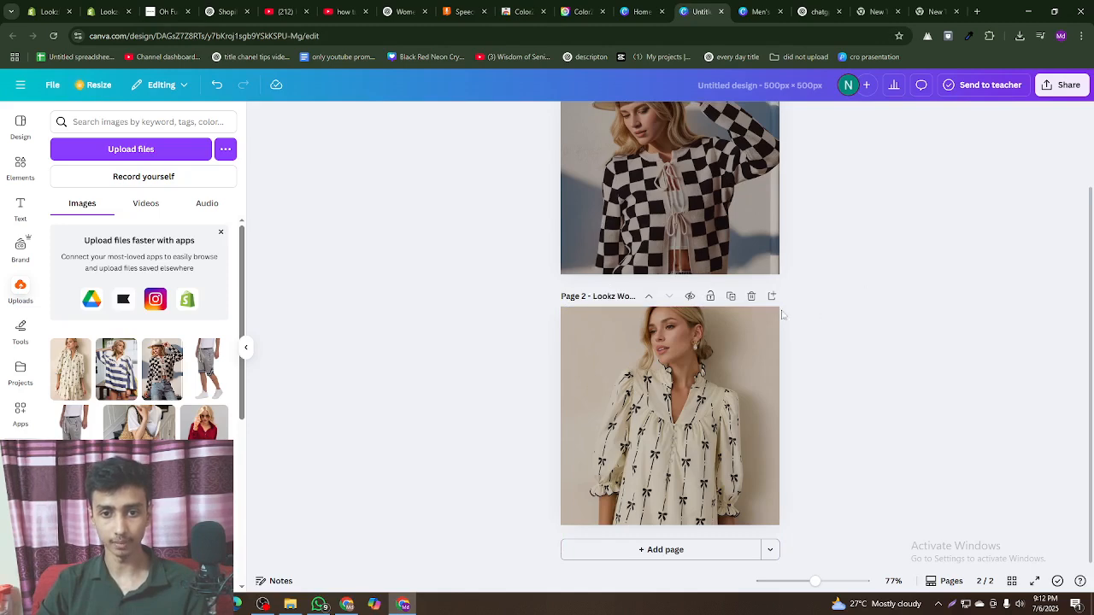
- Duplicate the dress page as page 3 and remove the photo from the copy
click(732, 297)
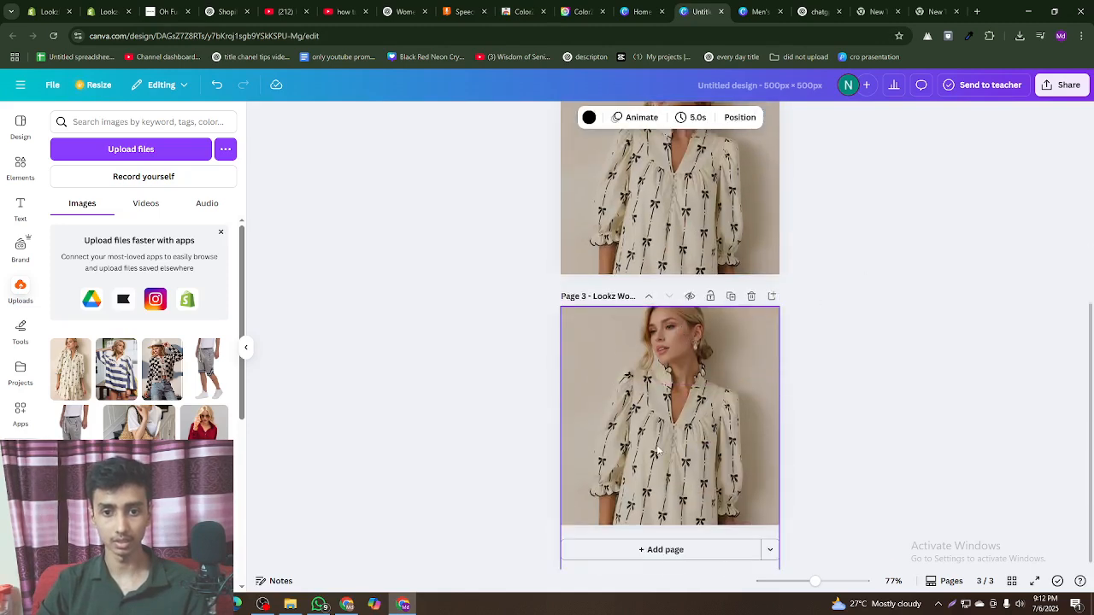
key(Delete)
- On the storefront home page, check which collection the Women's New Arrivals banner links to, and return to the home page
click(163, 11)
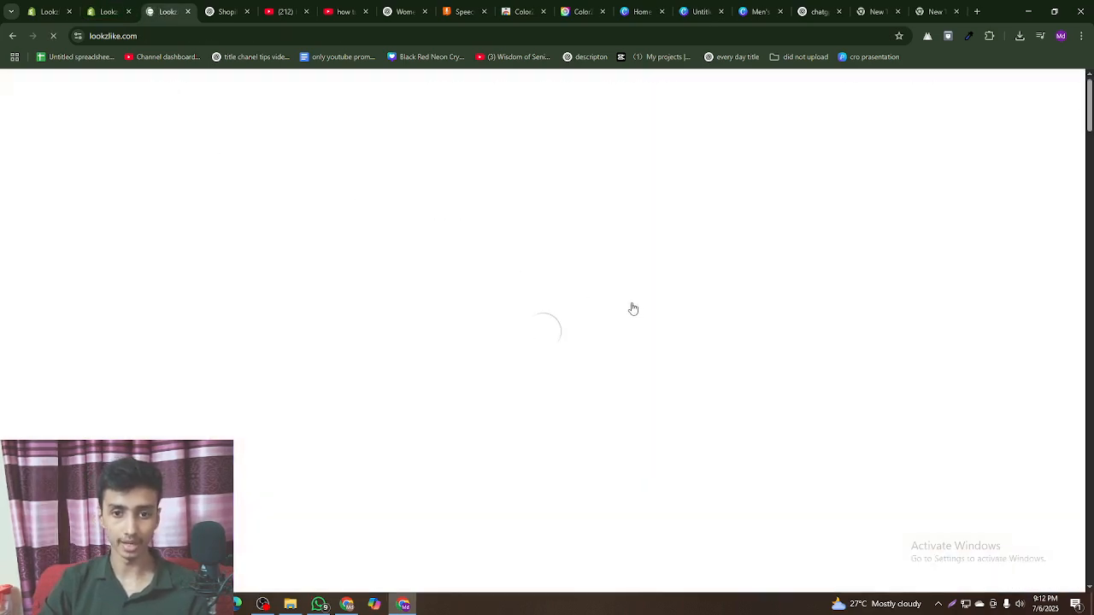
scroll(555, 327, down, 5)
scroll(555, 328, down, 10)
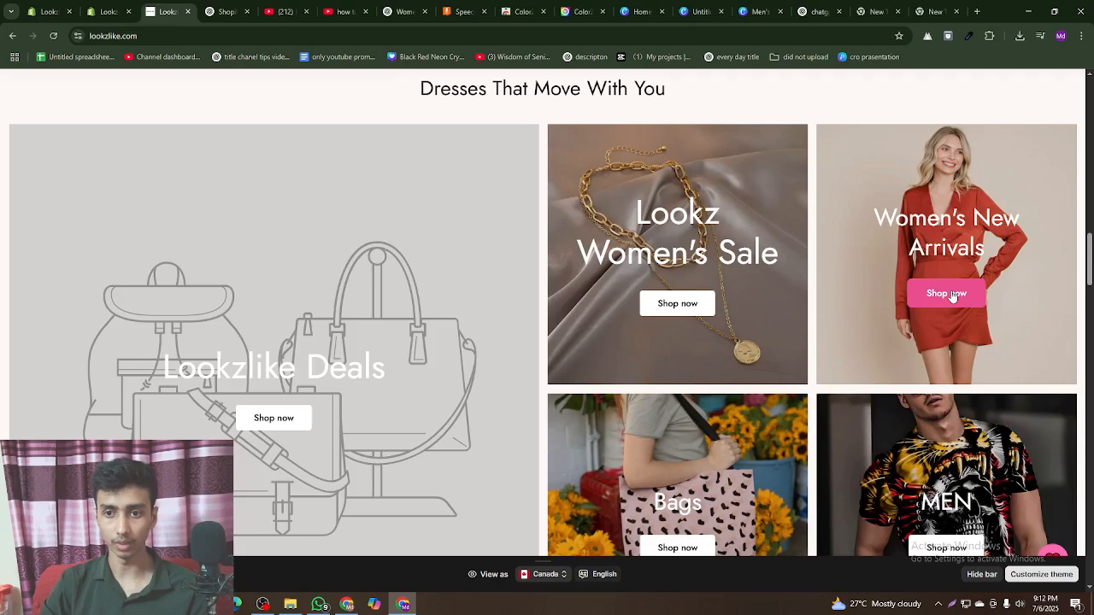
click(946, 293)
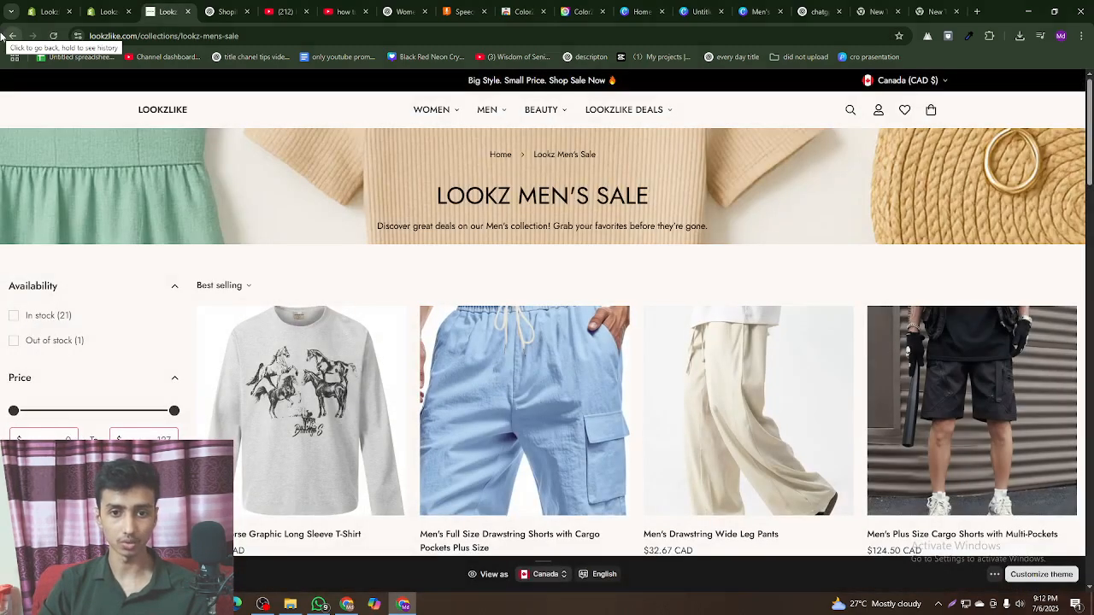
click(11, 36)
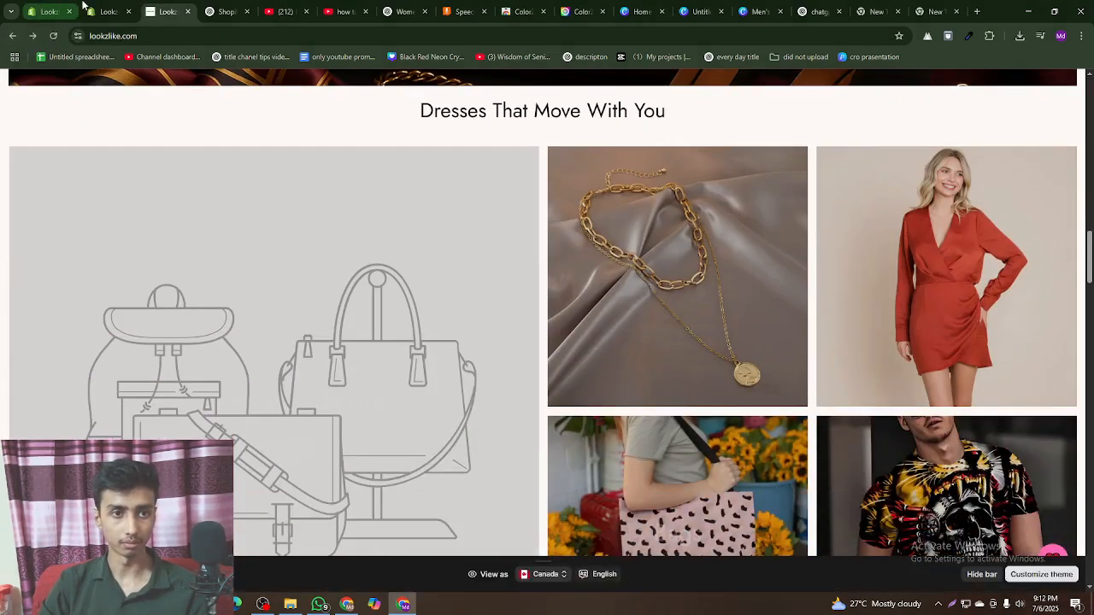
- In the theme editor, copy the Women's New Arrivals banner's link name, set its heading to Lookz Men's Sale, and save the theme
click(124, 10)
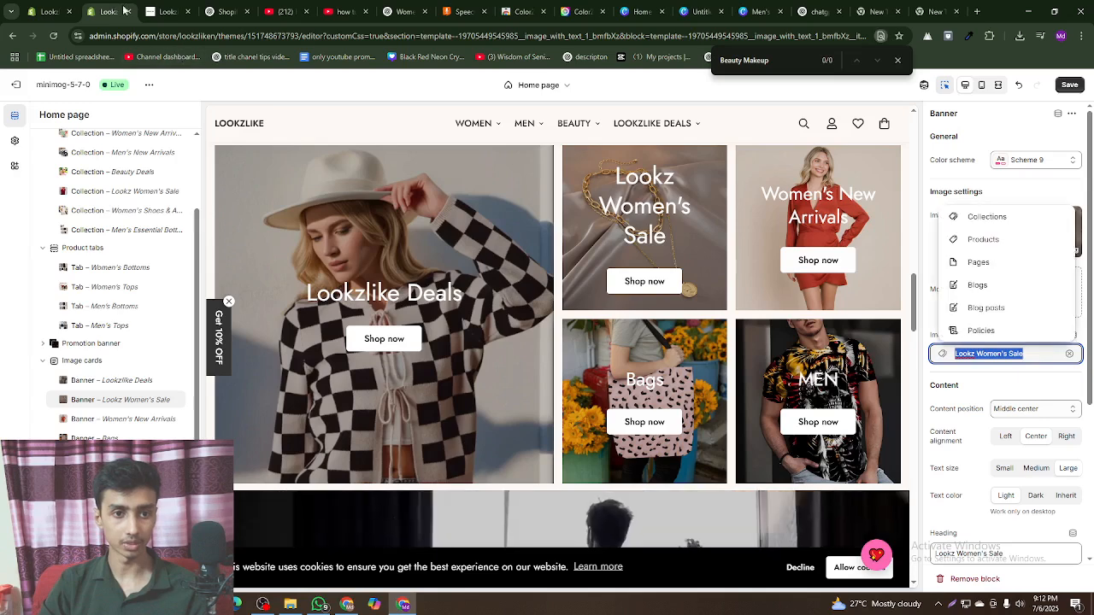
click(119, 419)
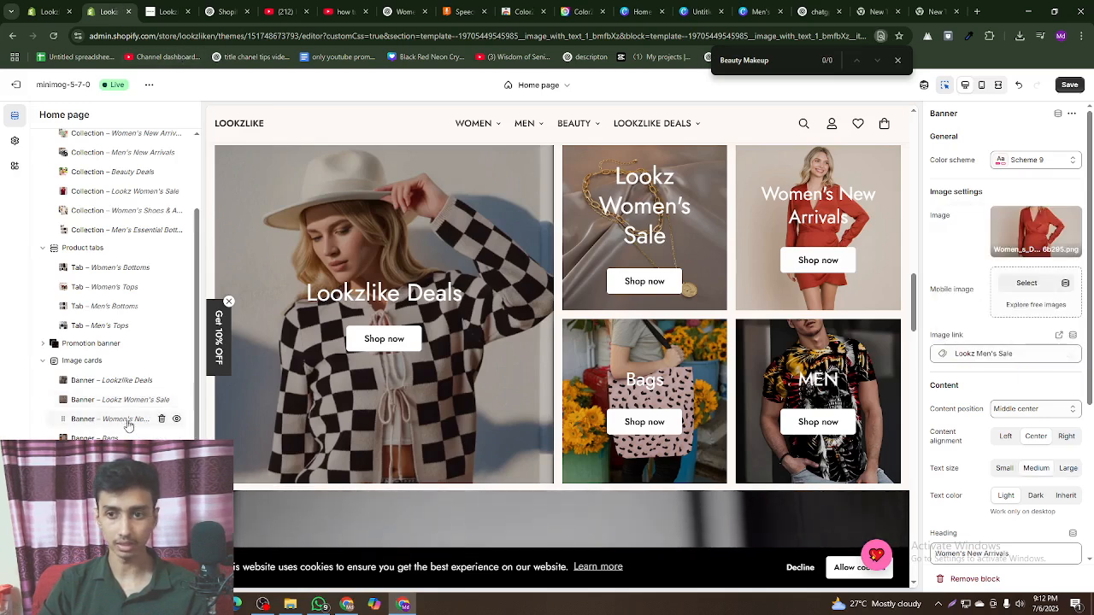
click(974, 353)
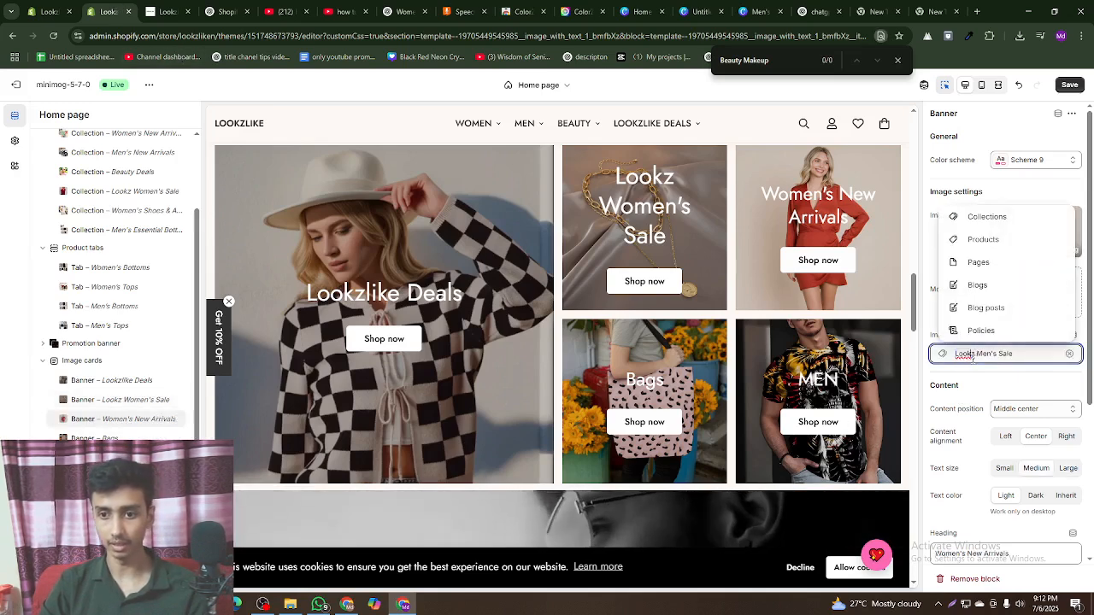
key(ctrl+a)
click(1032, 554)
key(ctrl+a)
scroll(1033, 554, down, 3)
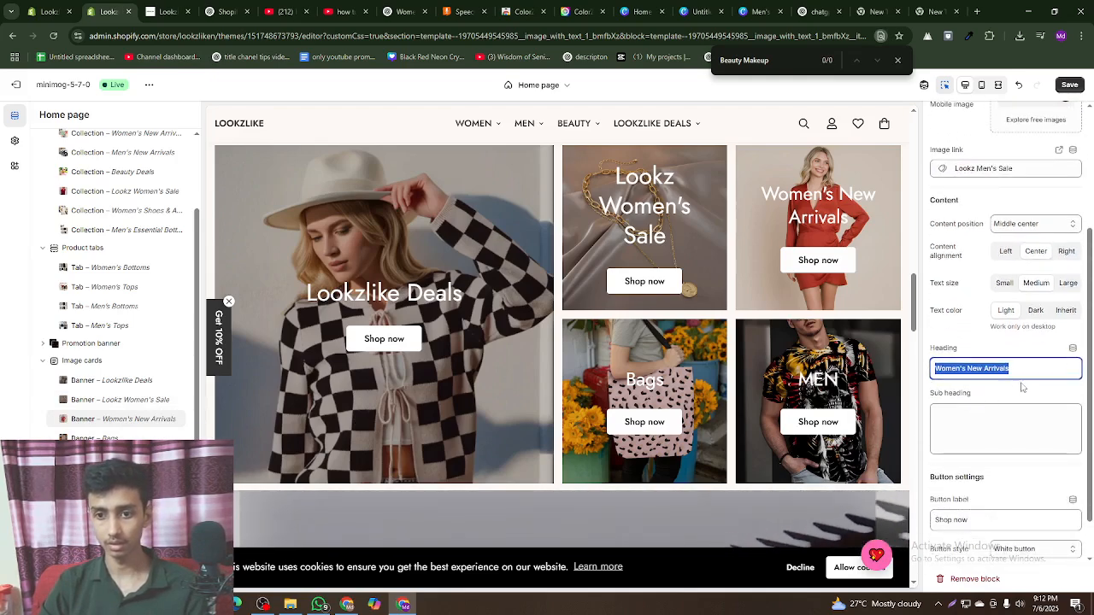
key(ctrl+v)
click(1070, 84)
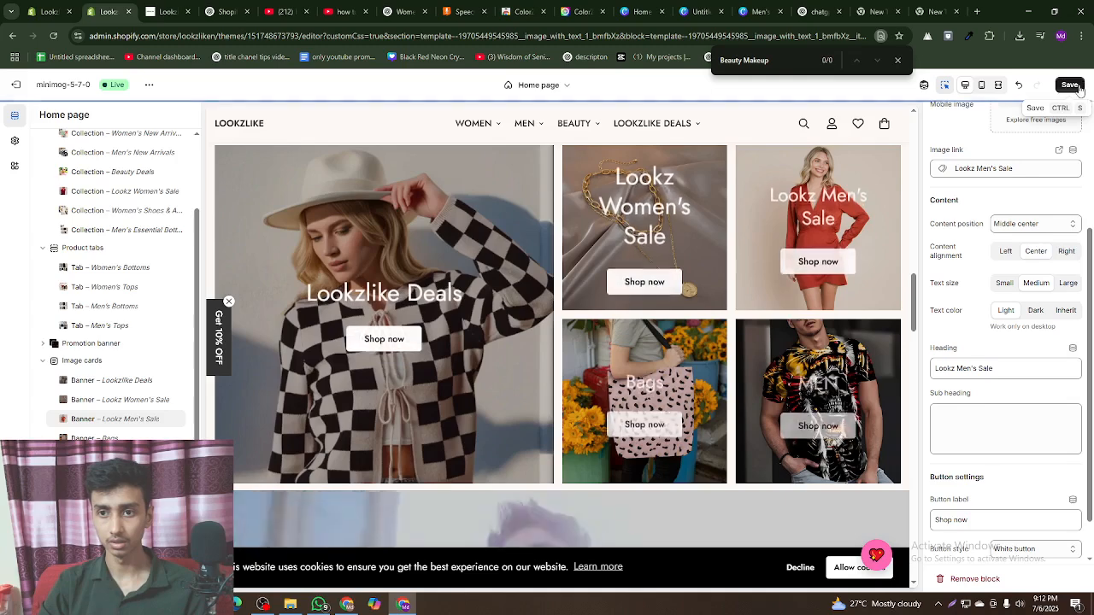
- On the storefront, open the collection linked to the Women's New Arrivals banner and browse its men's products for a suitable photo
click(171, 9)
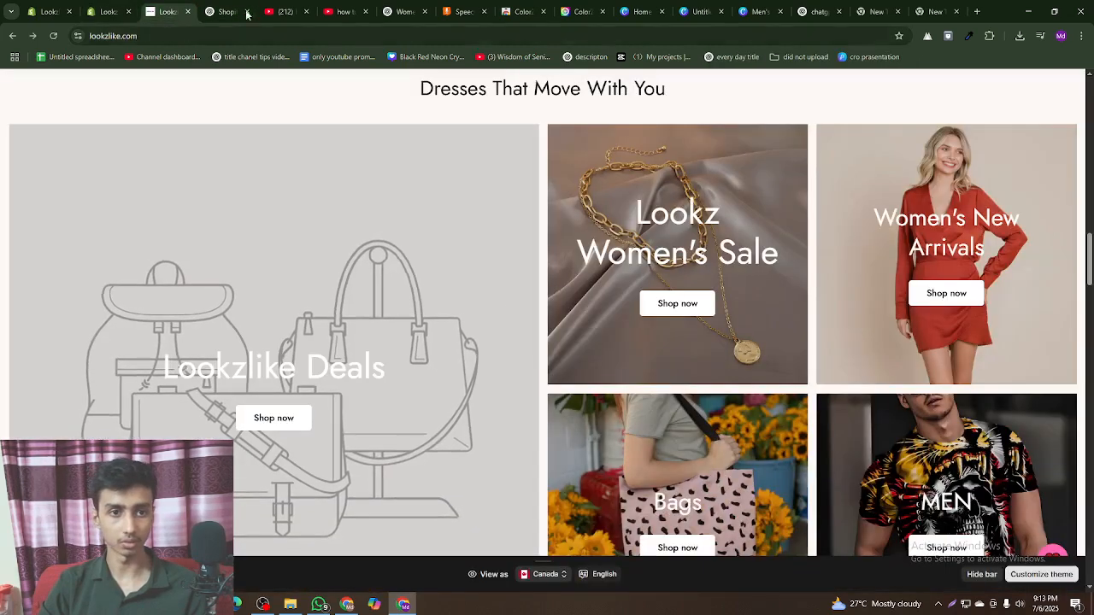
click(946, 273)
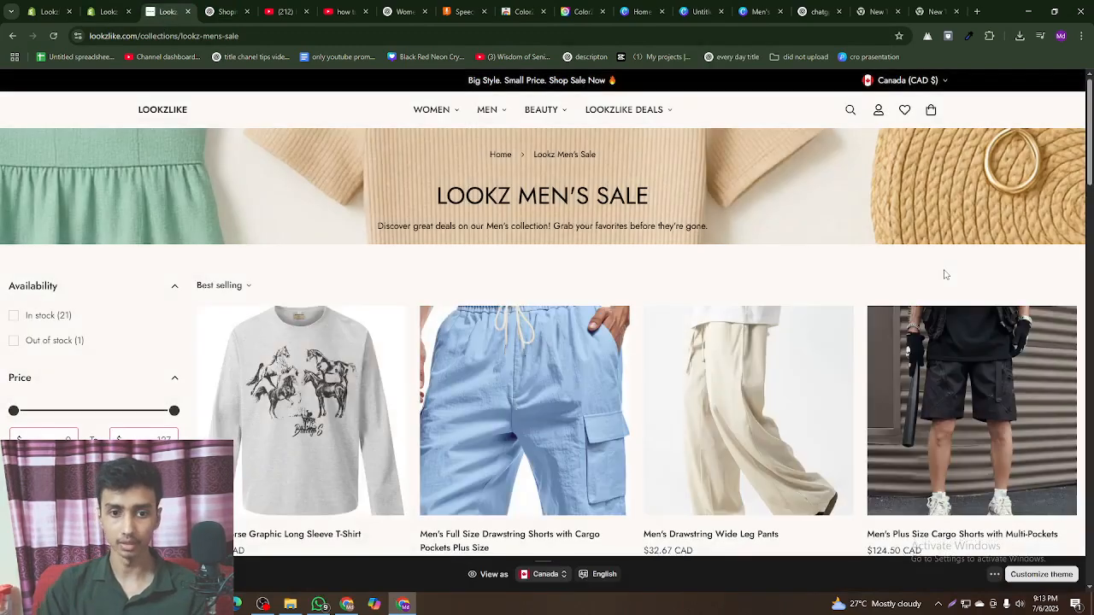
scroll(484, 395, down, 6)
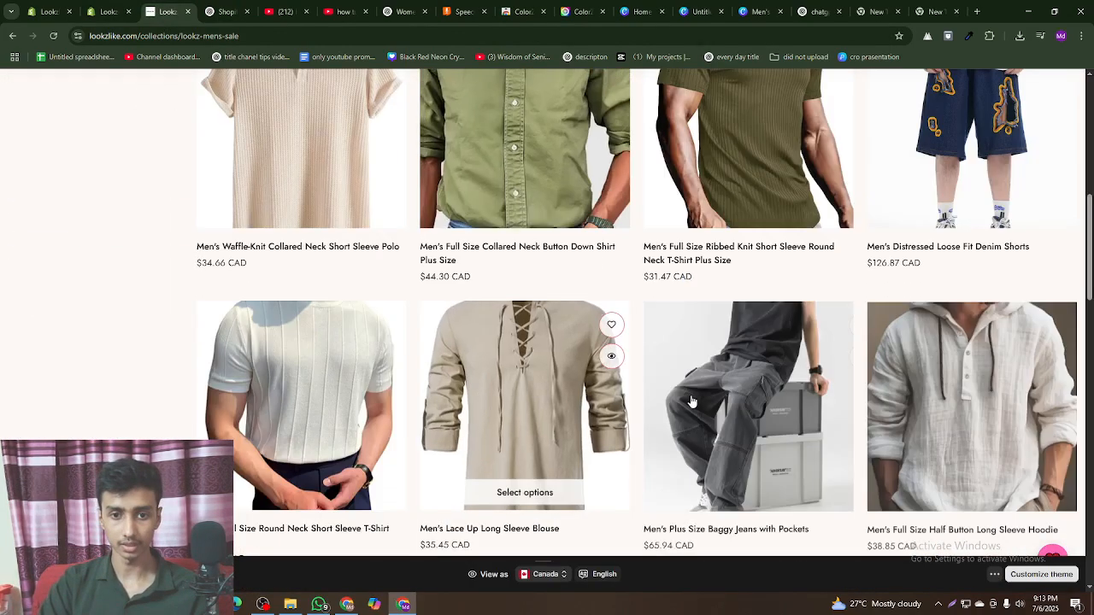
scroll(693, 401, down, 3)
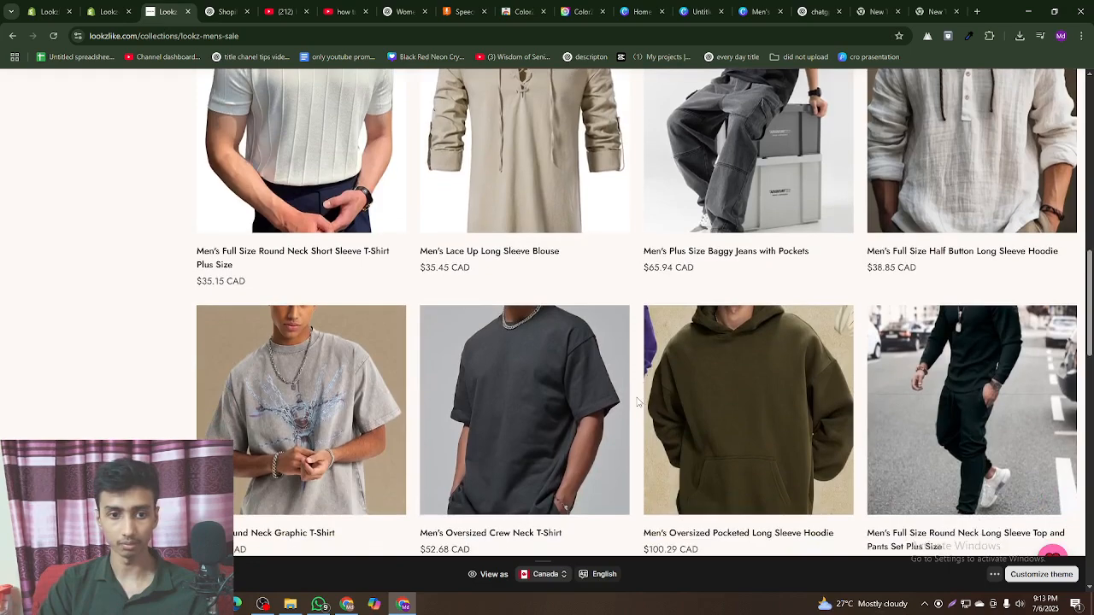
scroll(637, 402, up, 2)
scroll(635, 401, up, 1)
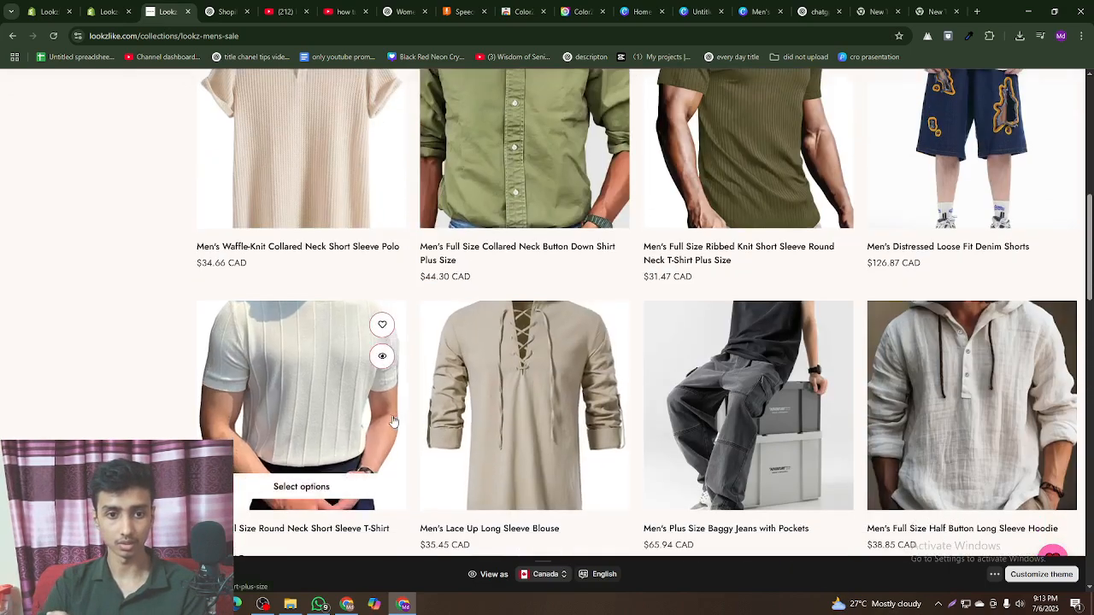
- Look at the product page of the ivory men's round neck short sleeve T-shirt and return to the collection
click(393, 421)
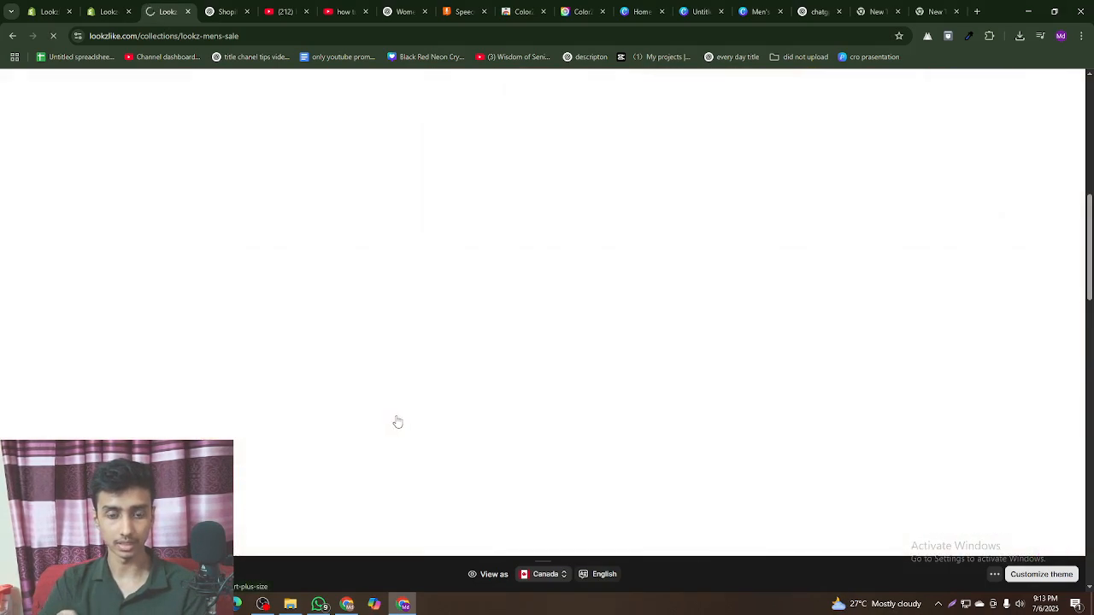
scroll(471, 395, down, 1)
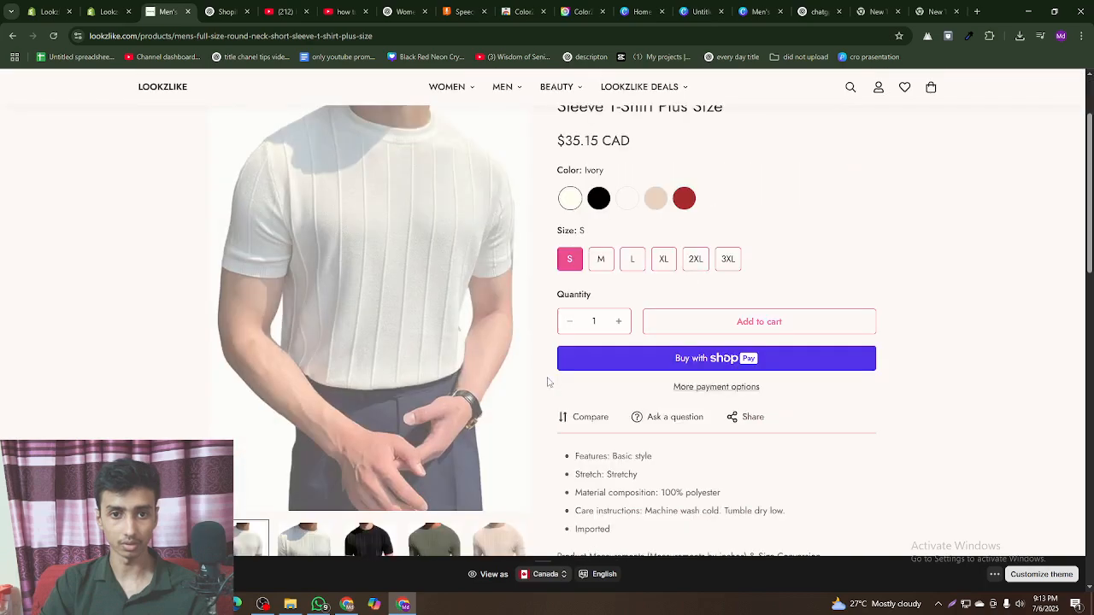
click(12, 36)
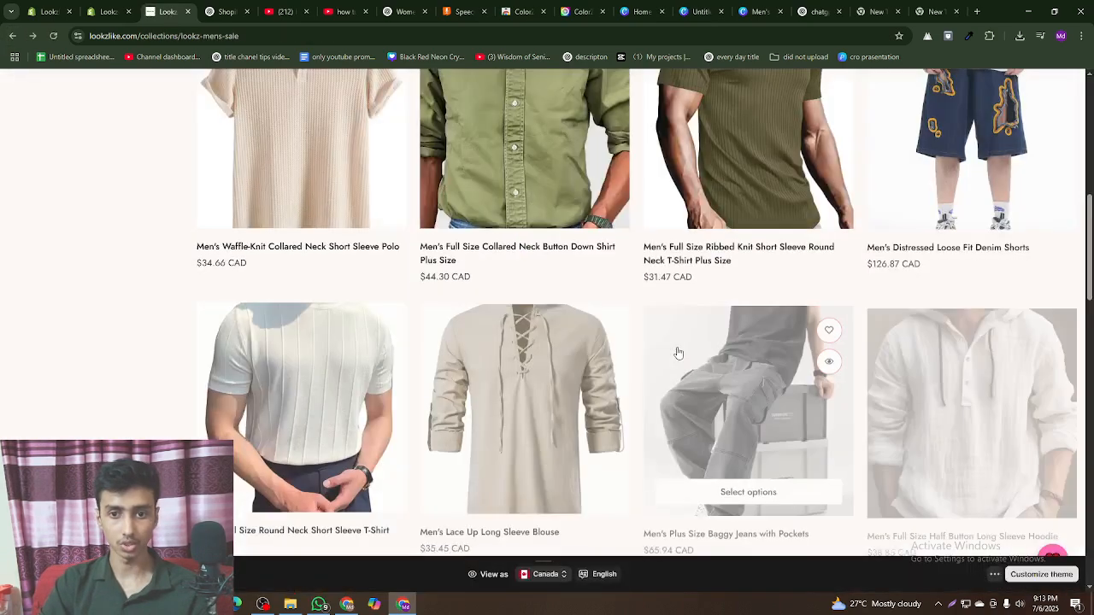
- Find the Men's Full Size Collared Neck Short Sleeve Top and Shorts Set in the collection and copy its light blue product image
scroll(678, 353, down, 7)
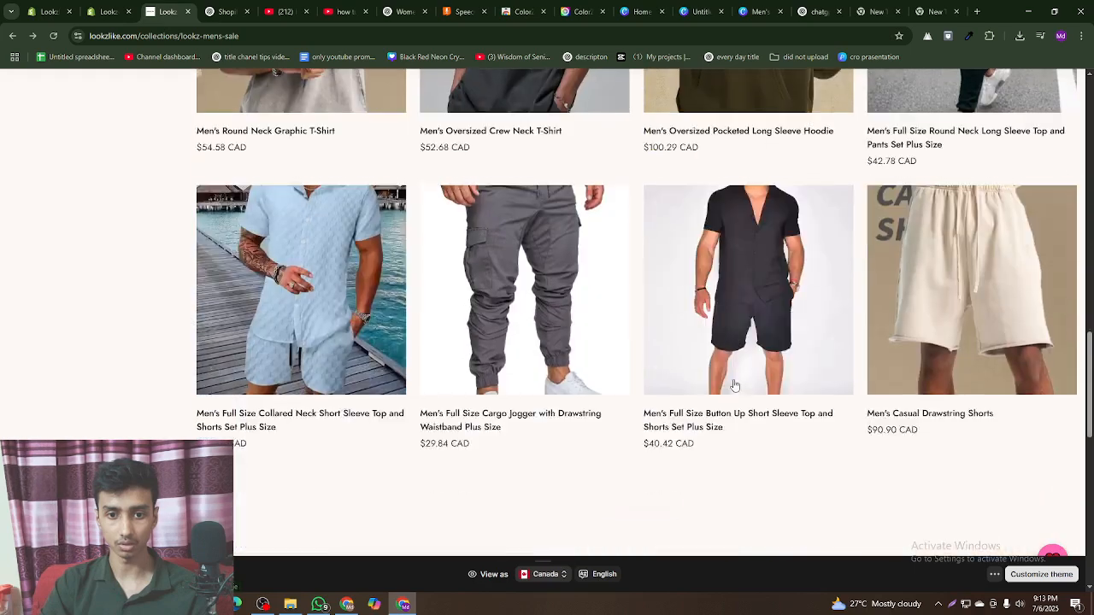
scroll(735, 386, down, 2)
scroll(479, 366, up, 2)
click(276, 273)
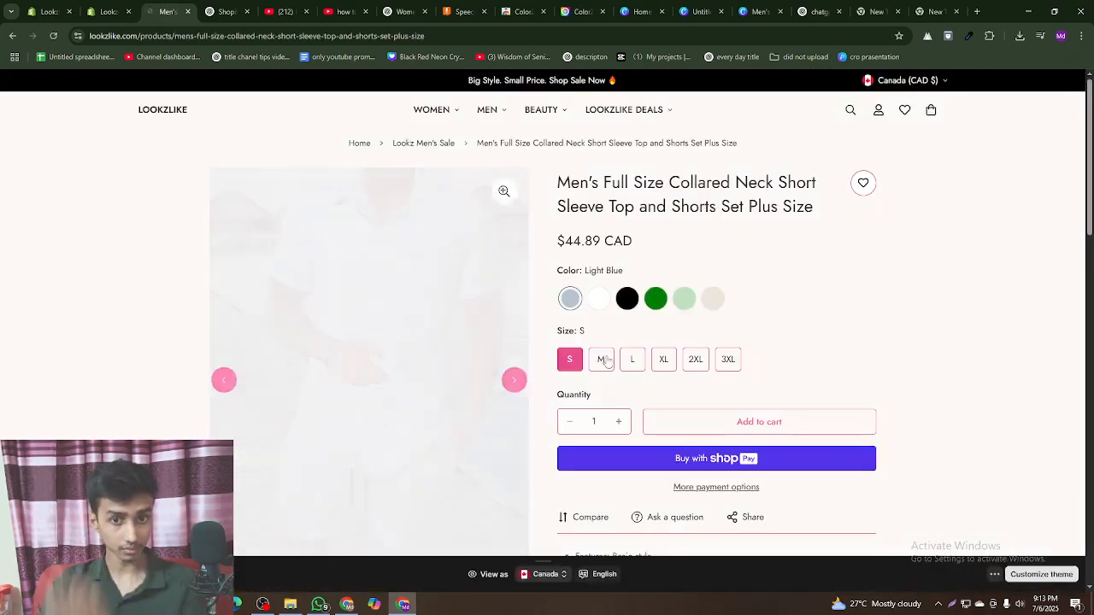
scroll(611, 342, down, 2)
right_click(340, 228)
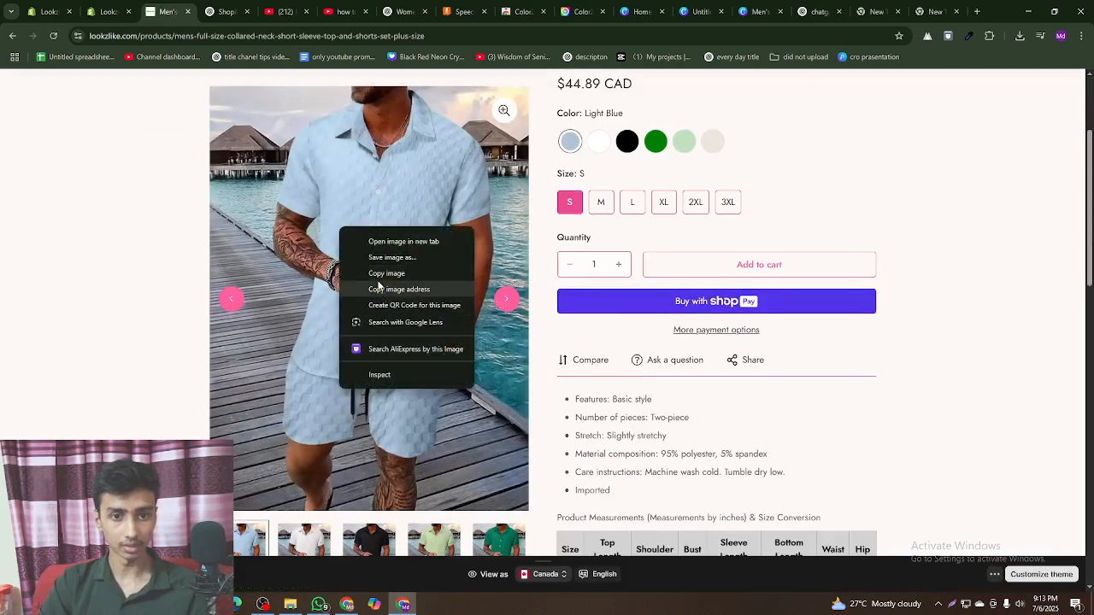
click(381, 273)
- Switch to the untitled 500 × 500 px Canva design, paste the image on page 3, and enlarge it to cover the whole page
click(759, 11)
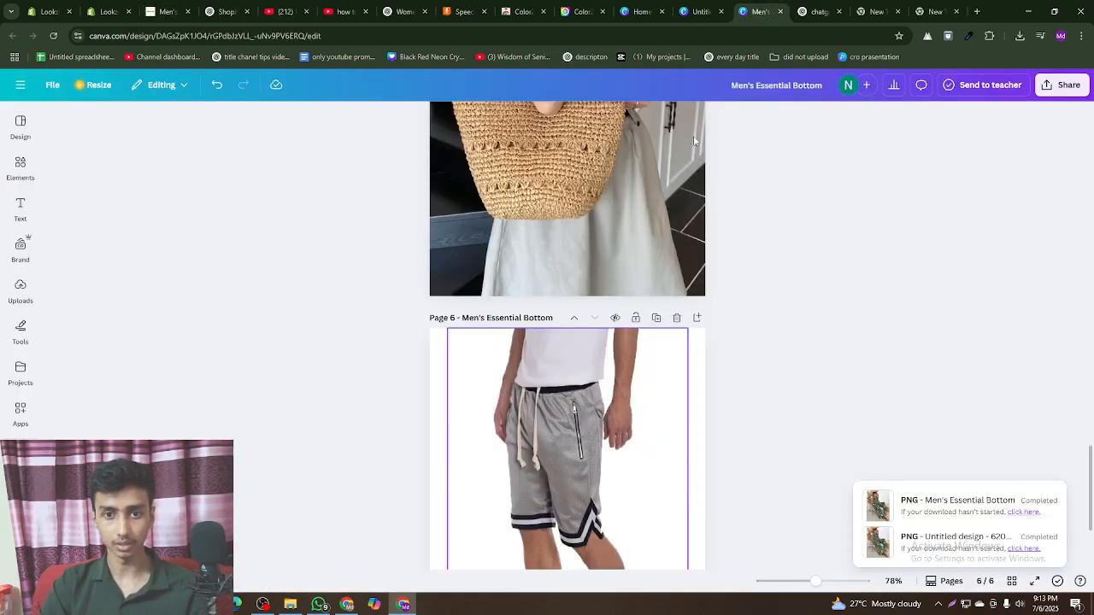
click(699, 12)
key(ctrl+v)
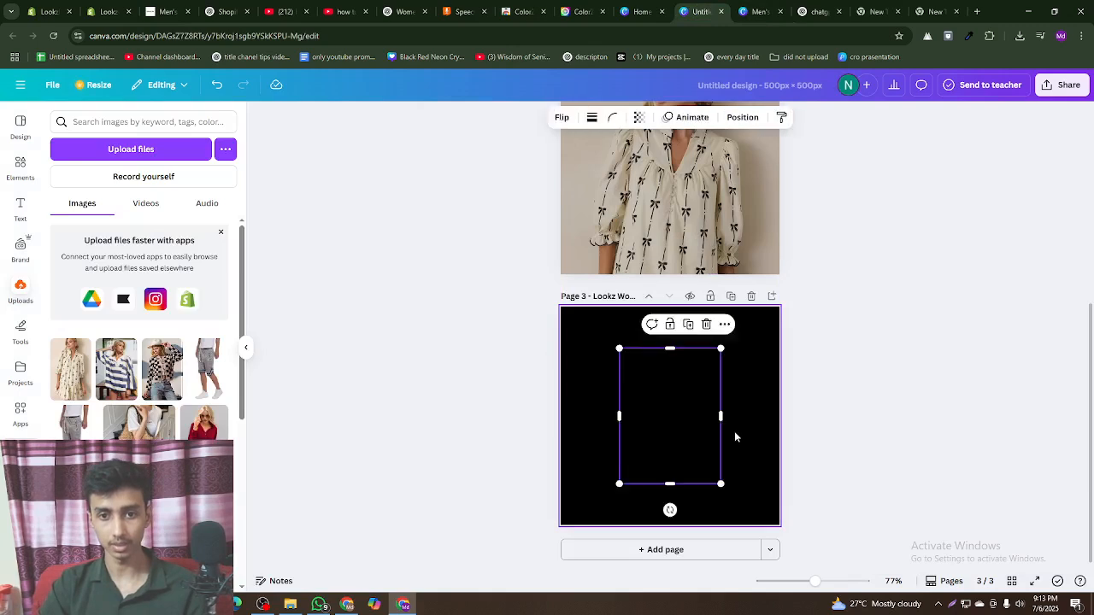
drag(687, 439, 629, 398)
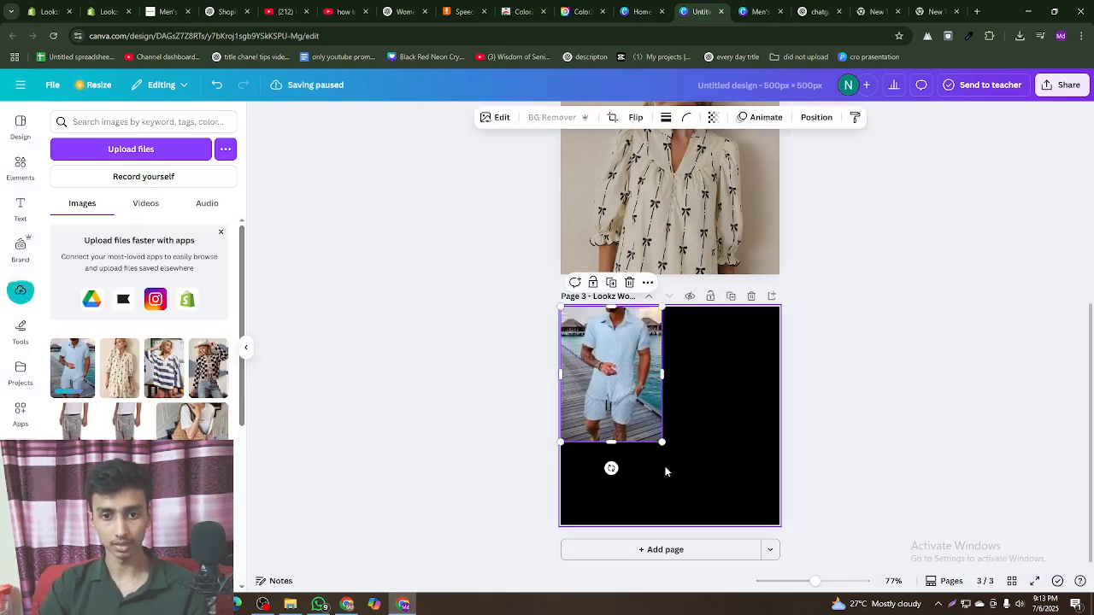
drag(661, 441, 816, 564)
click(707, 364)
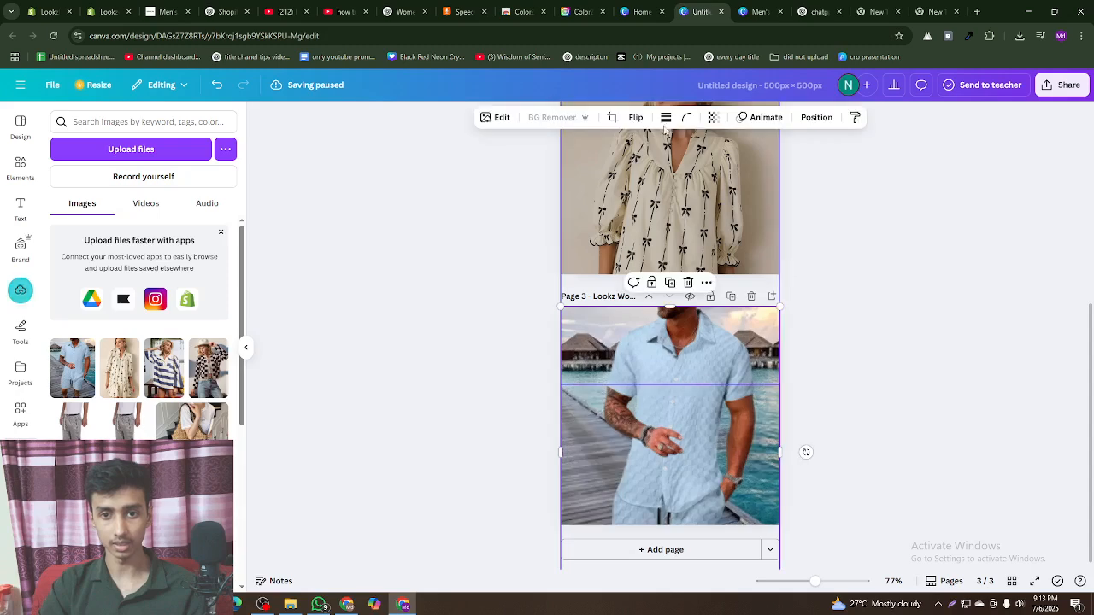
- Darken the page 3 photo against the black background by reducing its opacity by roughly a quarter, and compare it with the pages above
click(713, 117)
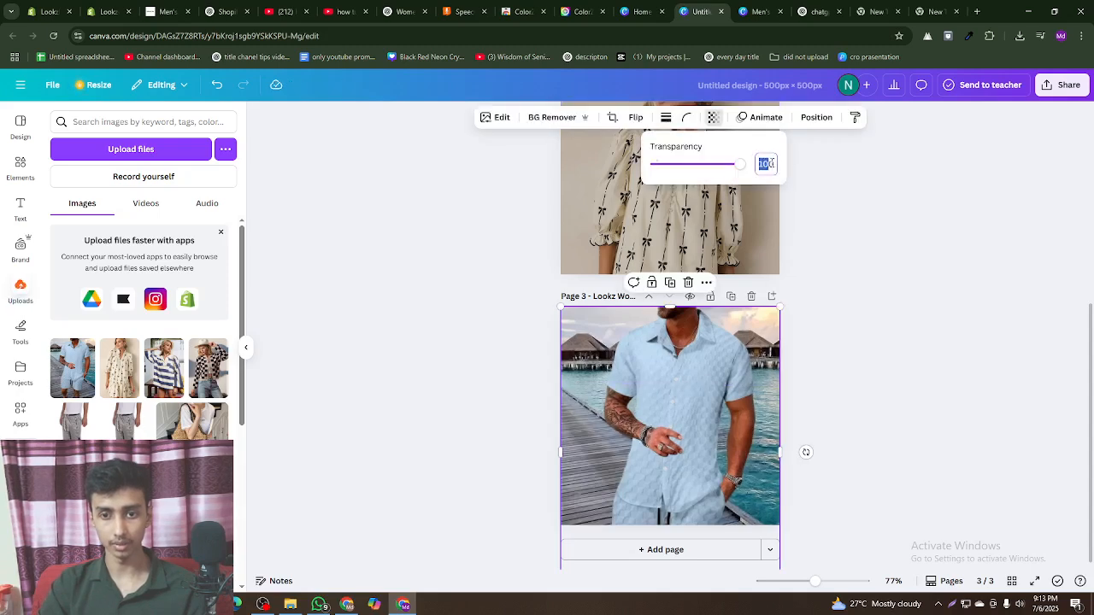
click(839, 200)
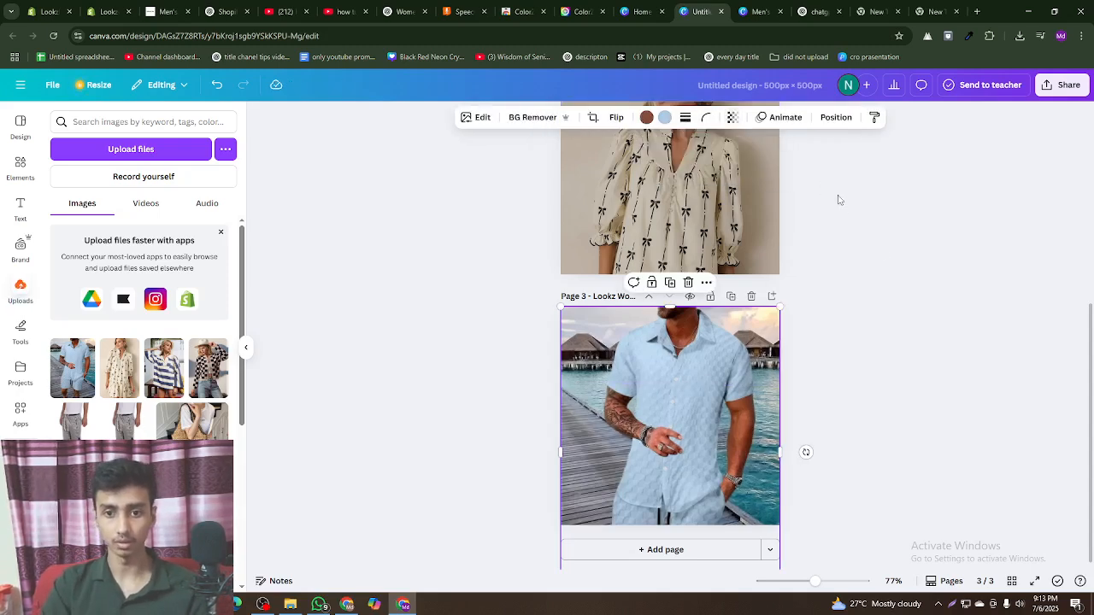
click(733, 118)
drag(759, 167, 741, 169)
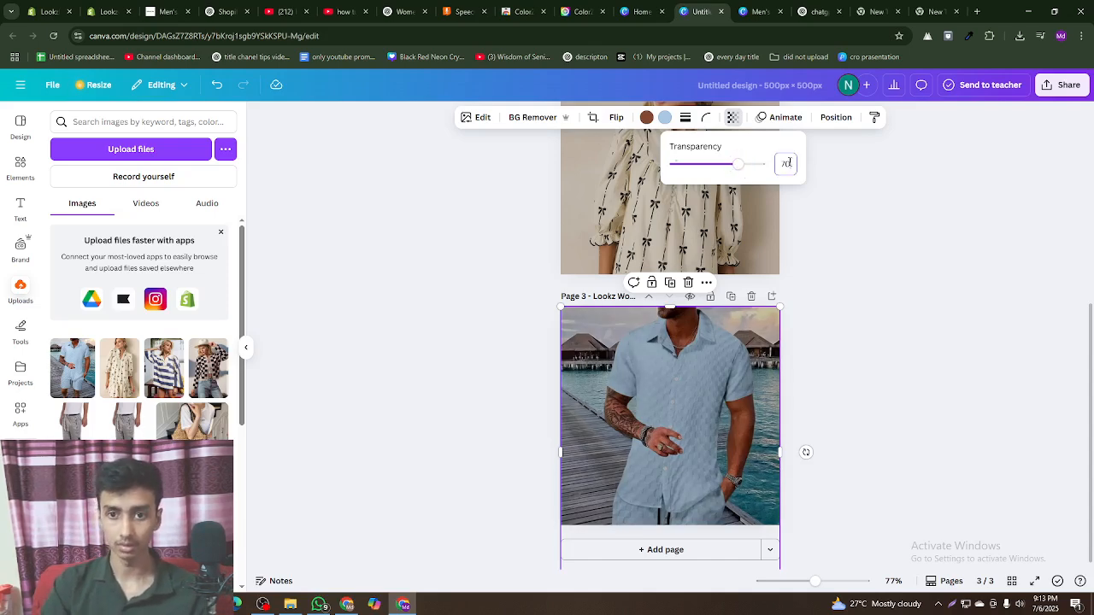
click(875, 211)
scroll(845, 313, up, 3)
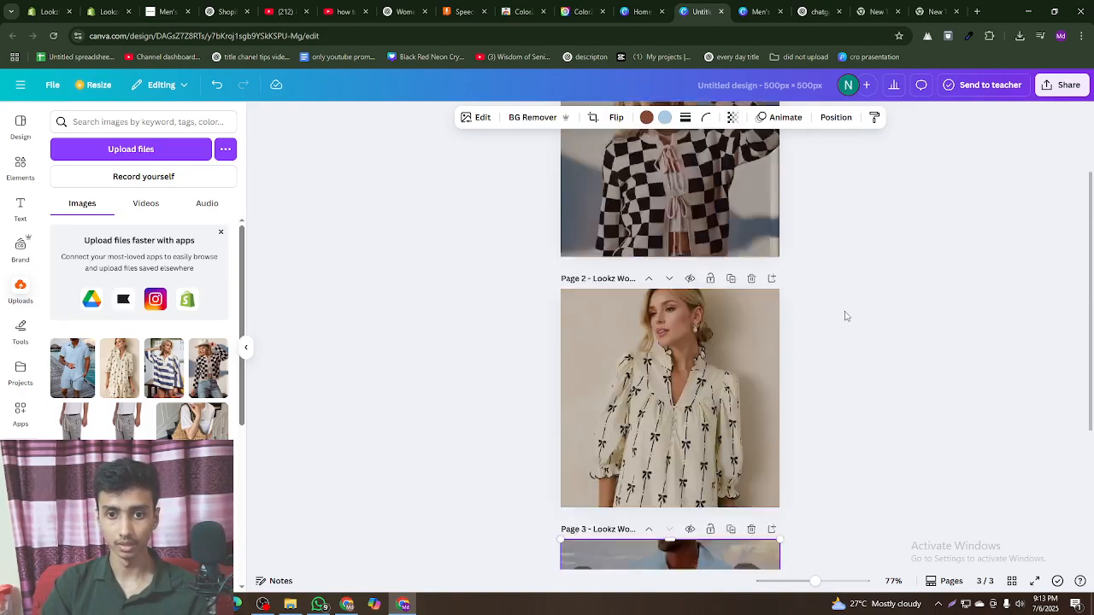
- Title page 3 Lookz Men's Sale using the banner's image link name from the theme editor, and add a blank page 4 below it
scroll(770, 334, down, 3)
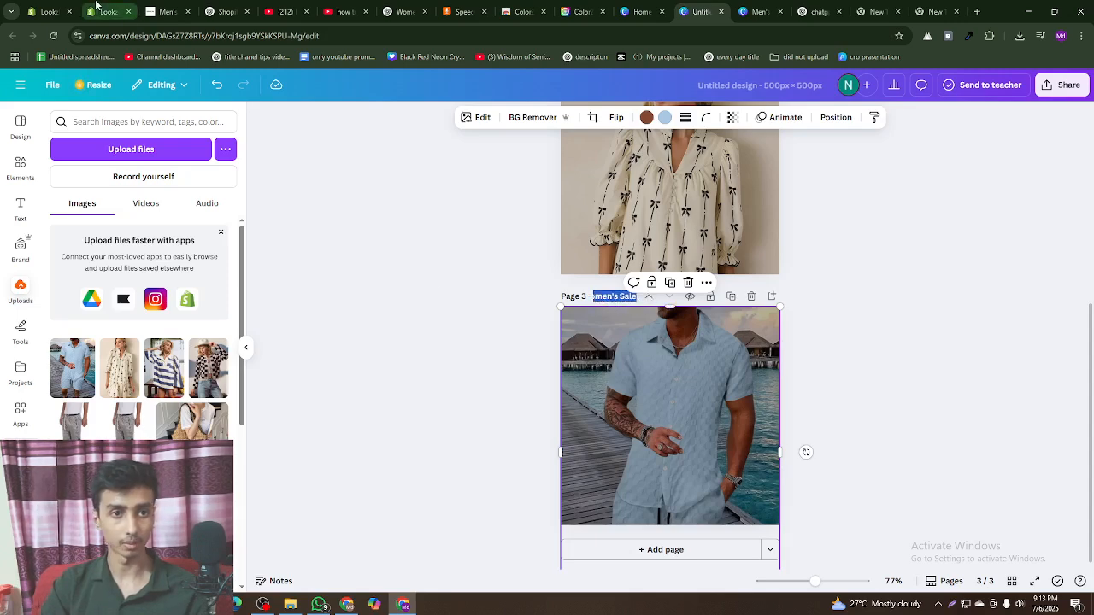
click(100, 11)
click(975, 168)
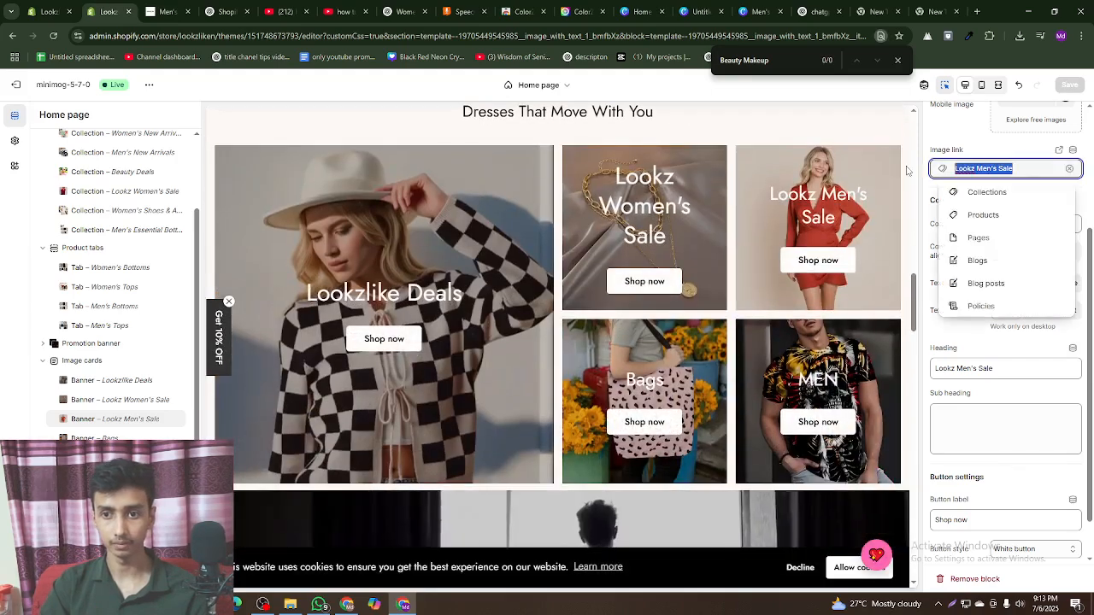
click(699, 11)
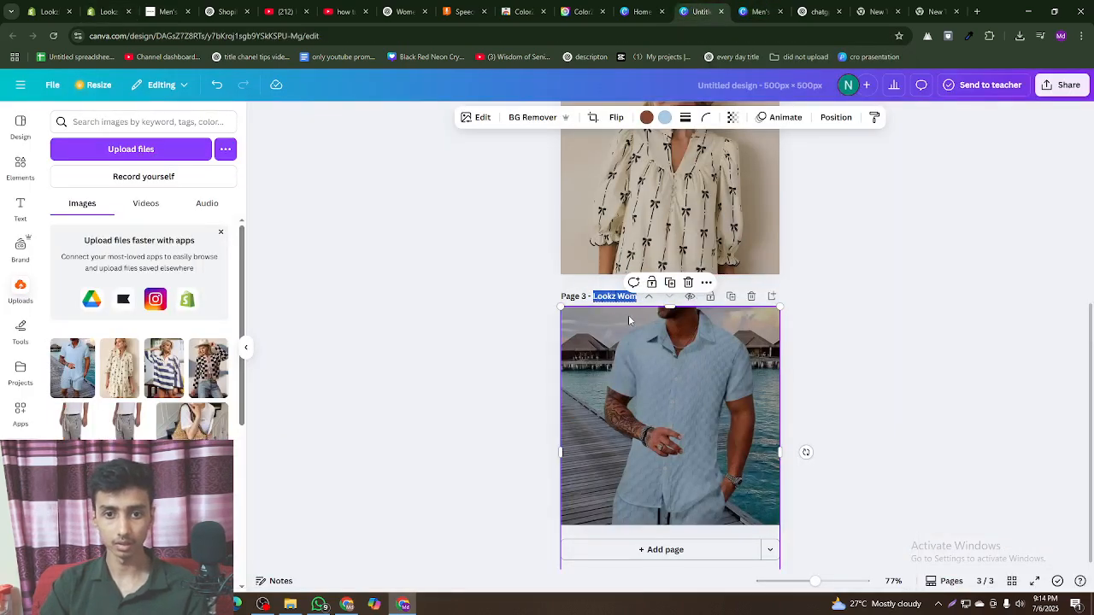
key(ctrl+v)
key(Return)
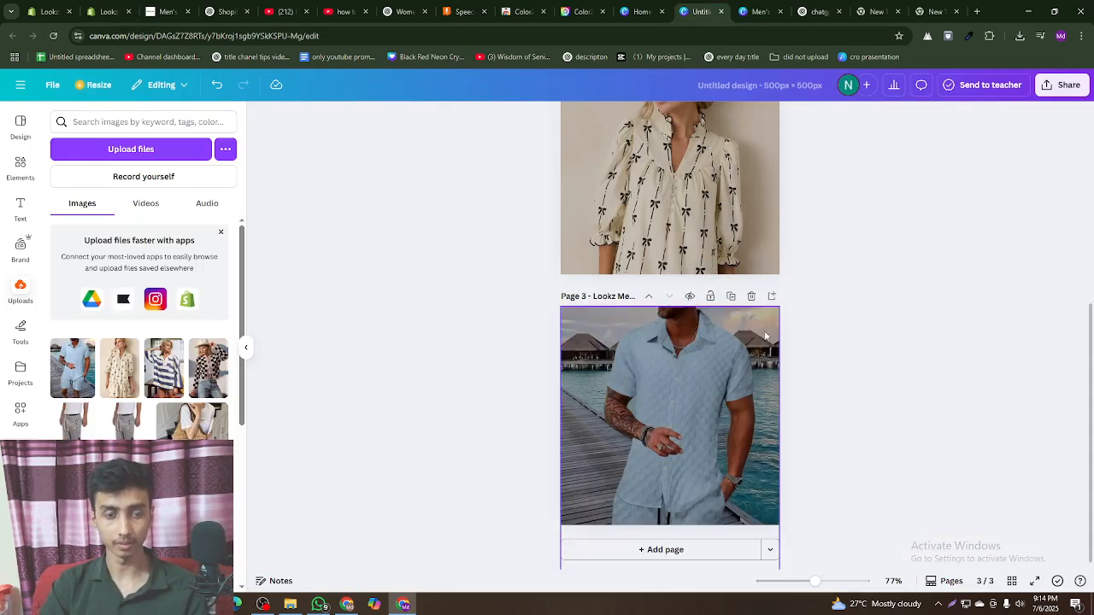
click(775, 296)
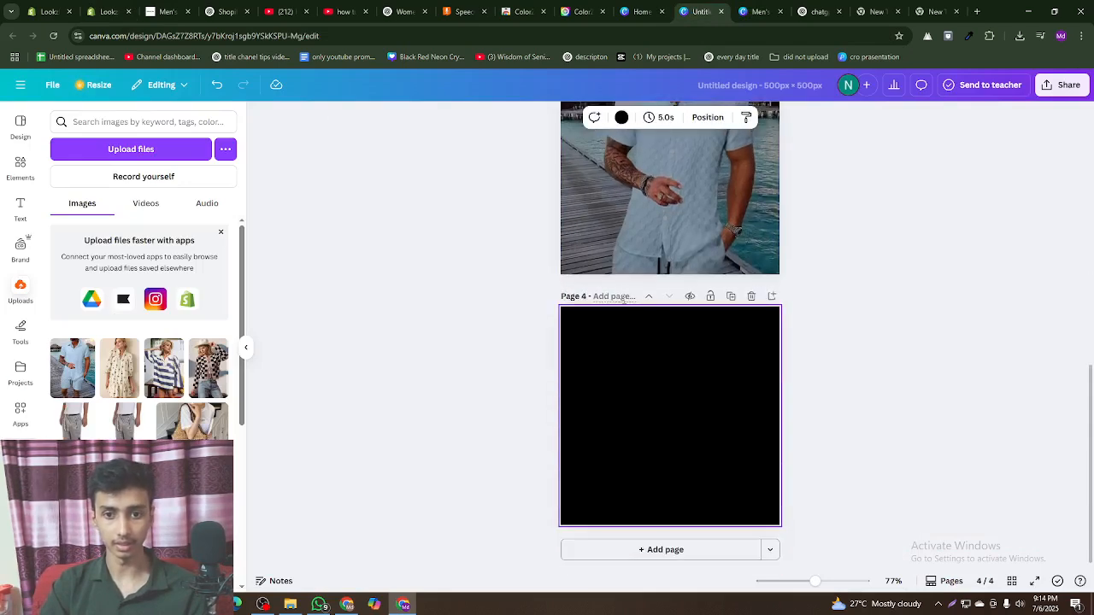
- Return to the storefront home page, open the collection linked to the Bags banner, and switch back to the theme editor
click(116, 5)
click(152, 9)
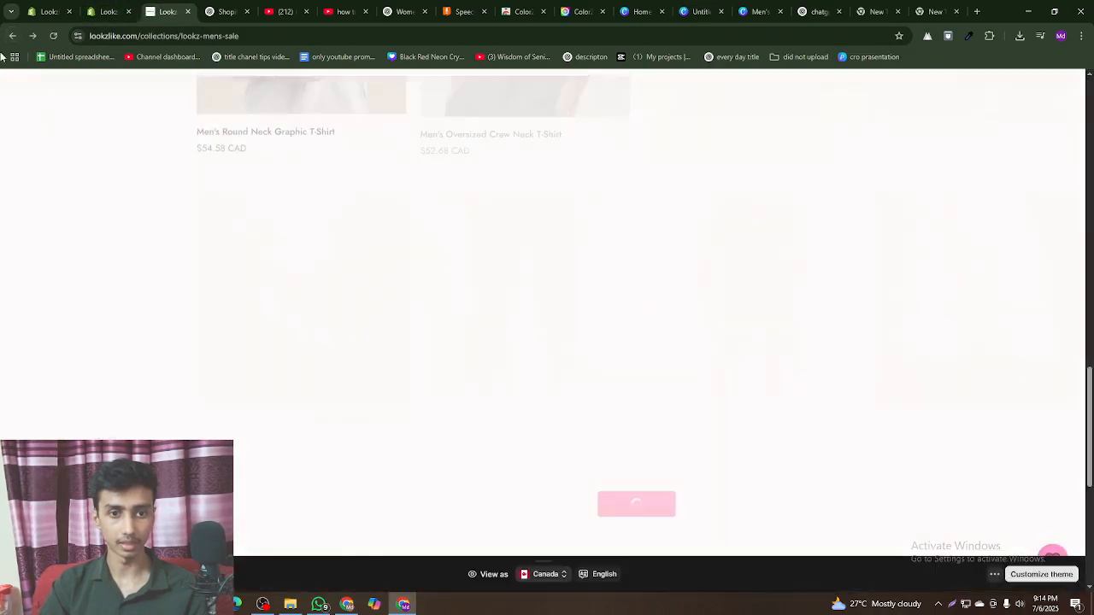
click(5, 34)
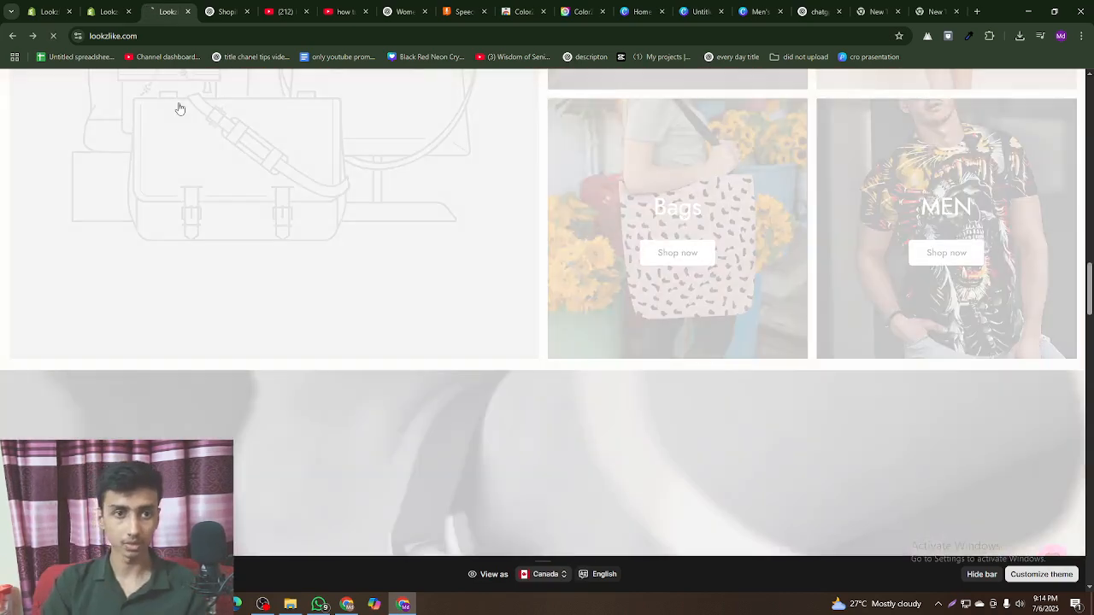
key(ctrl+shift+Tab)
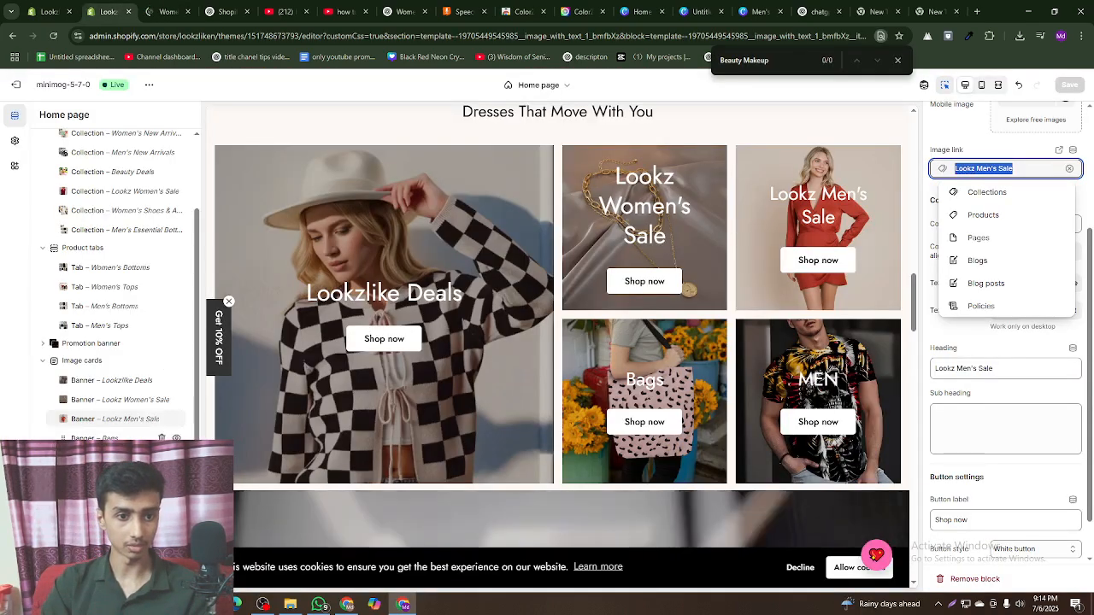
- Replace the Bags banner's heading with its image link name, Women's Shop All
click(644, 385)
click(978, 168)
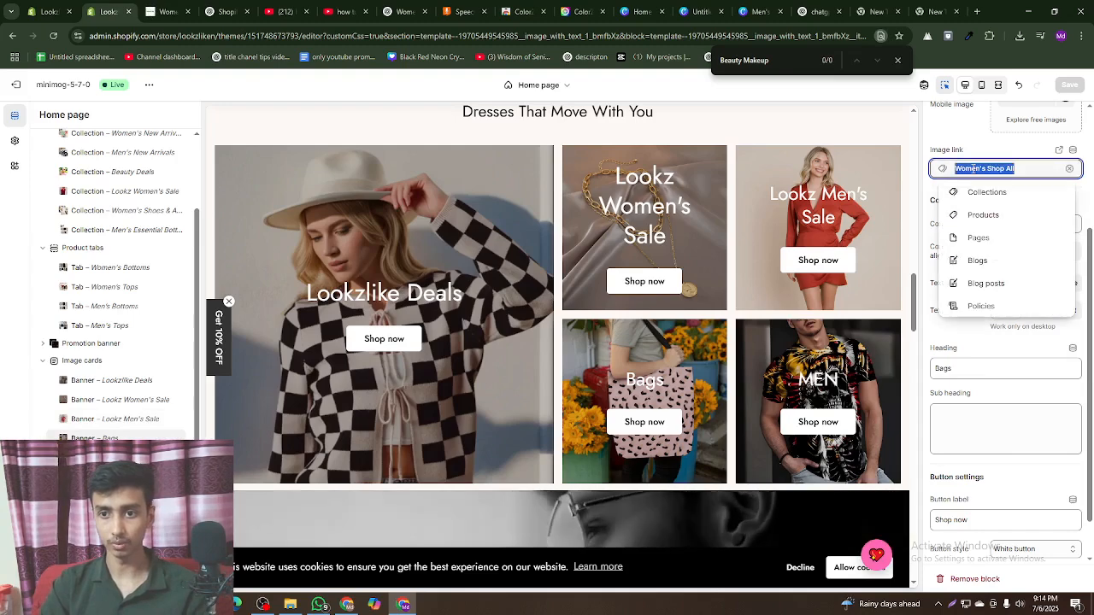
key(ctrl+c)
double_click(944, 368)
key(ctrl+v)
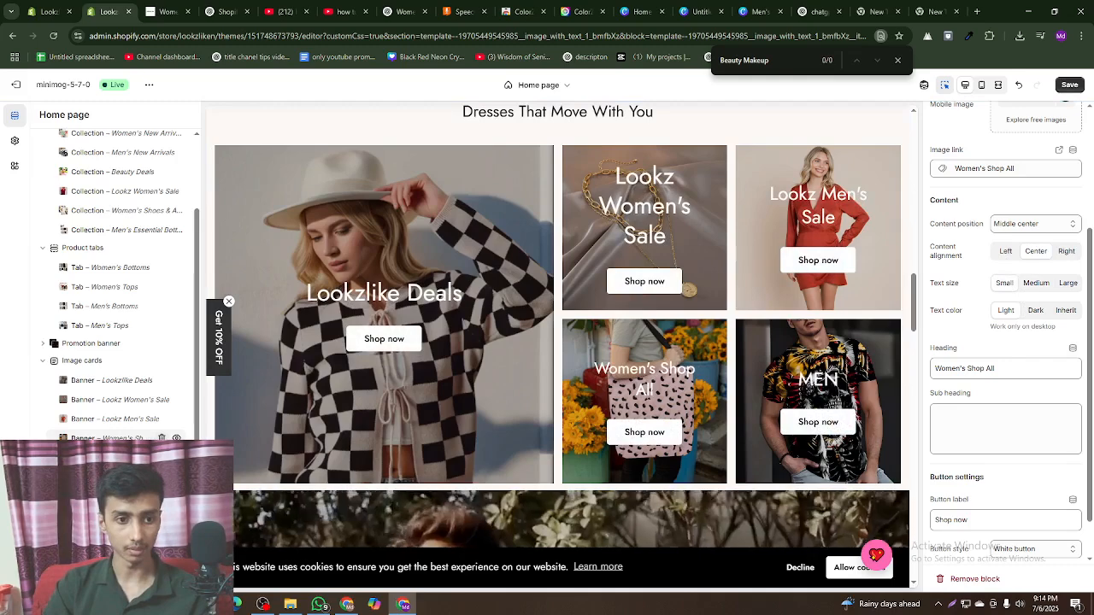
- Set the text size to Small for the Lookz Men's Sale, Lookz Women's Sale and Lookzlike Deals banners
click(105, 419)
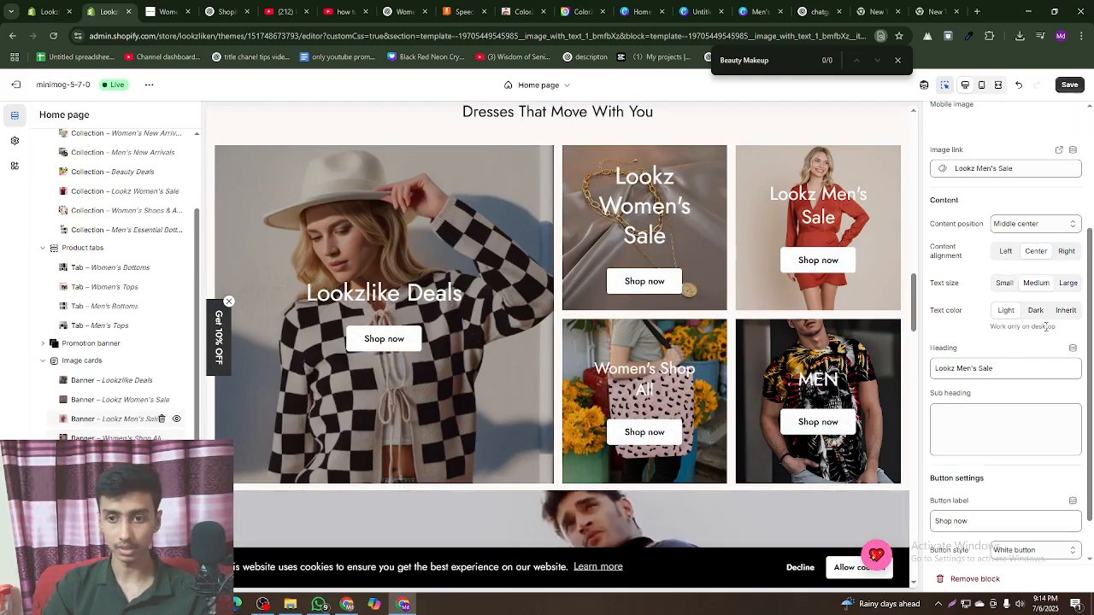
click(140, 399)
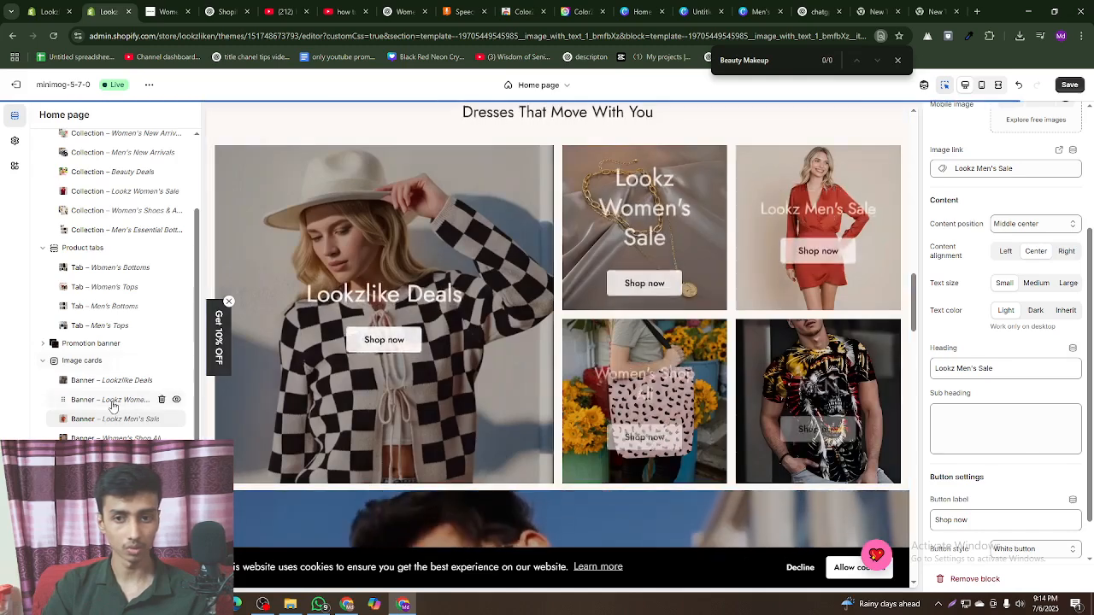
click(1005, 288)
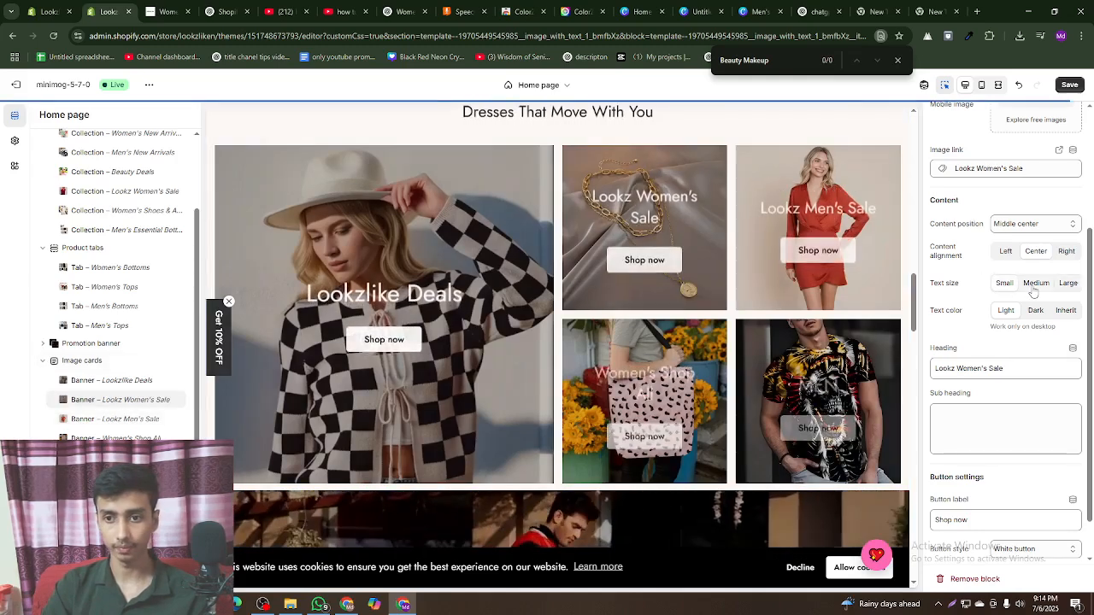
click(1034, 287)
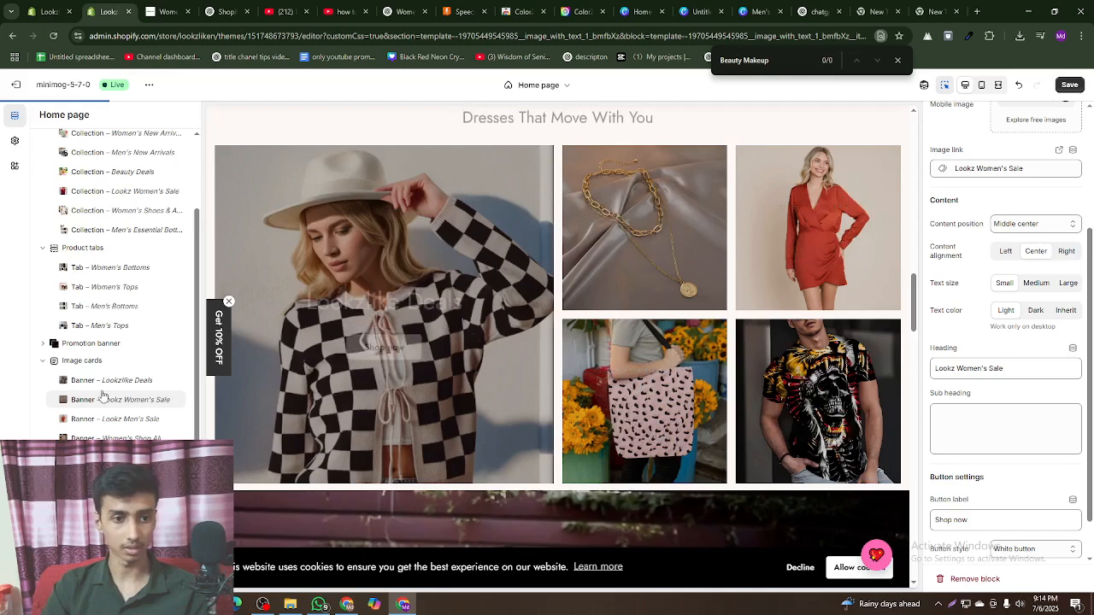
click(103, 382)
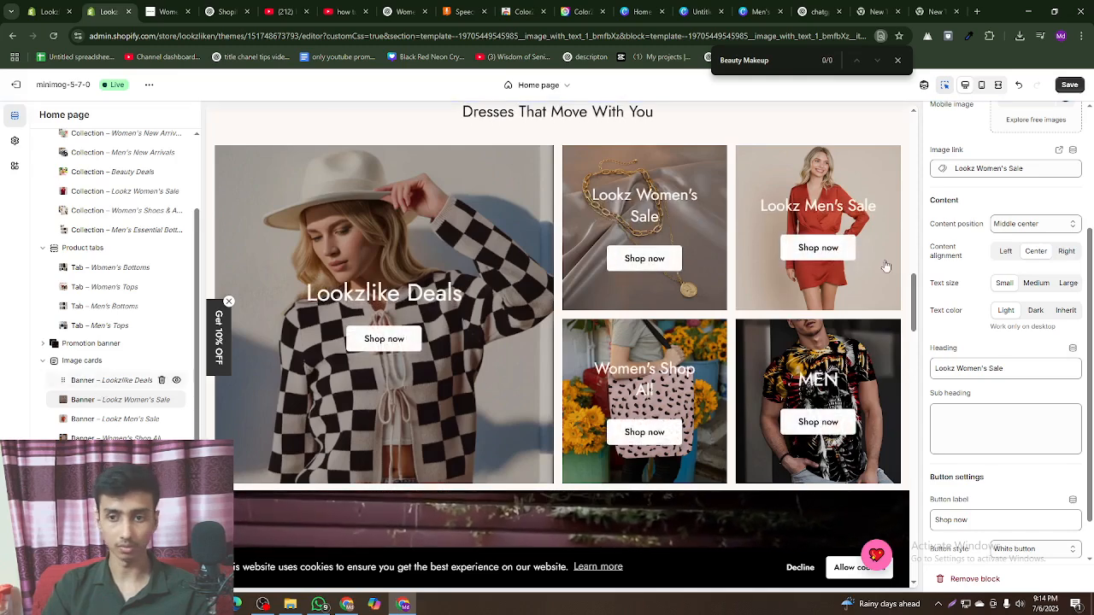
click(1000, 287)
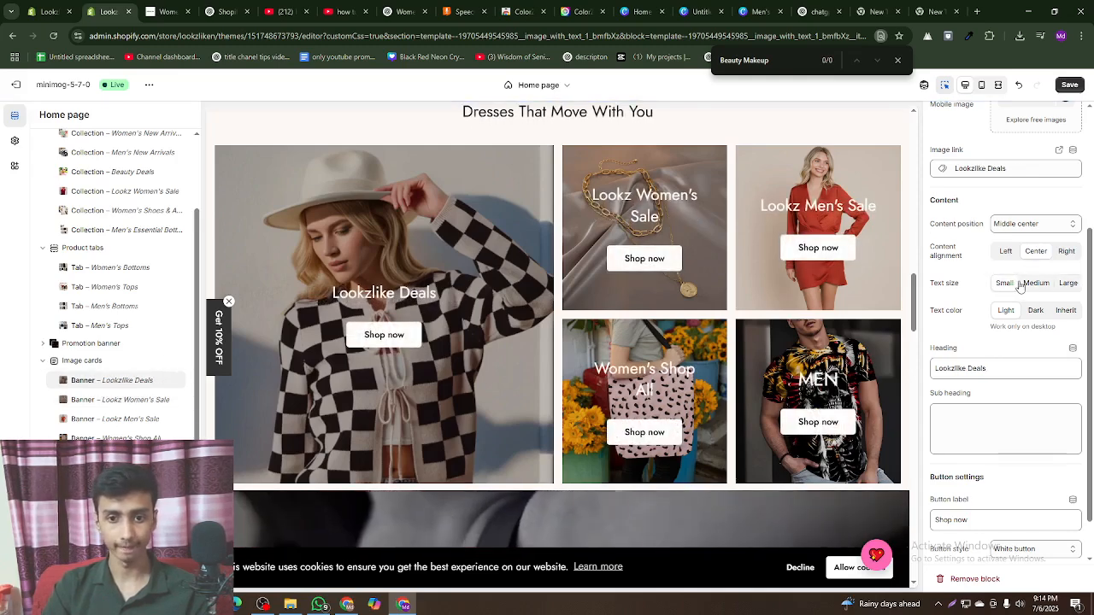
- Try the Medium text size on the Lookzlike Deals banner
click(1037, 285)
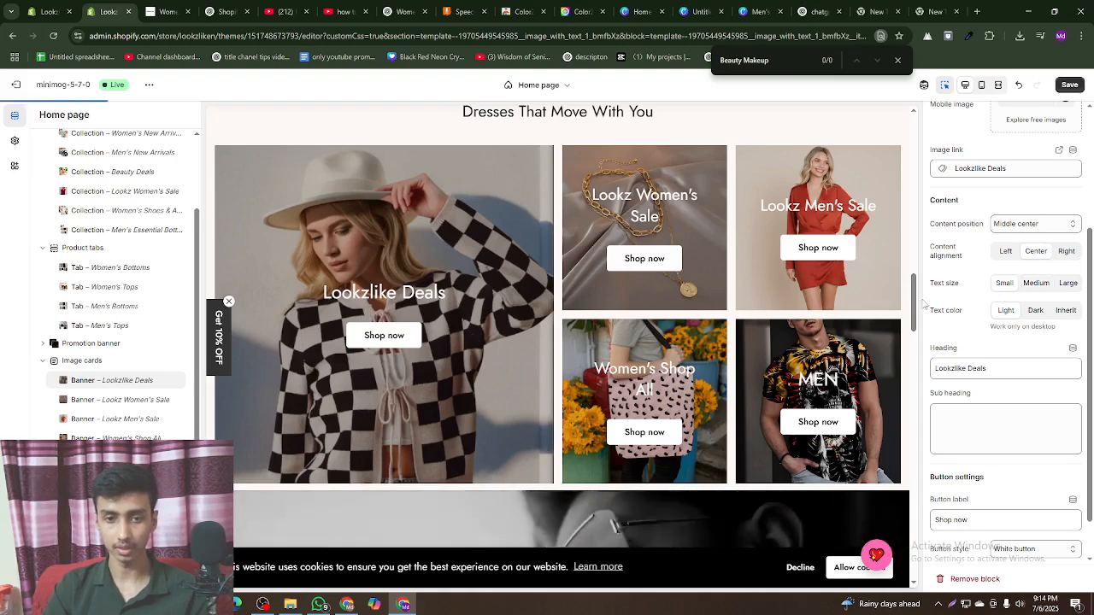
- Title page 4 of the 500px × 500px Canva design with the heading of the Women's Shop All banner, and add a blank page 5
click(659, 381)
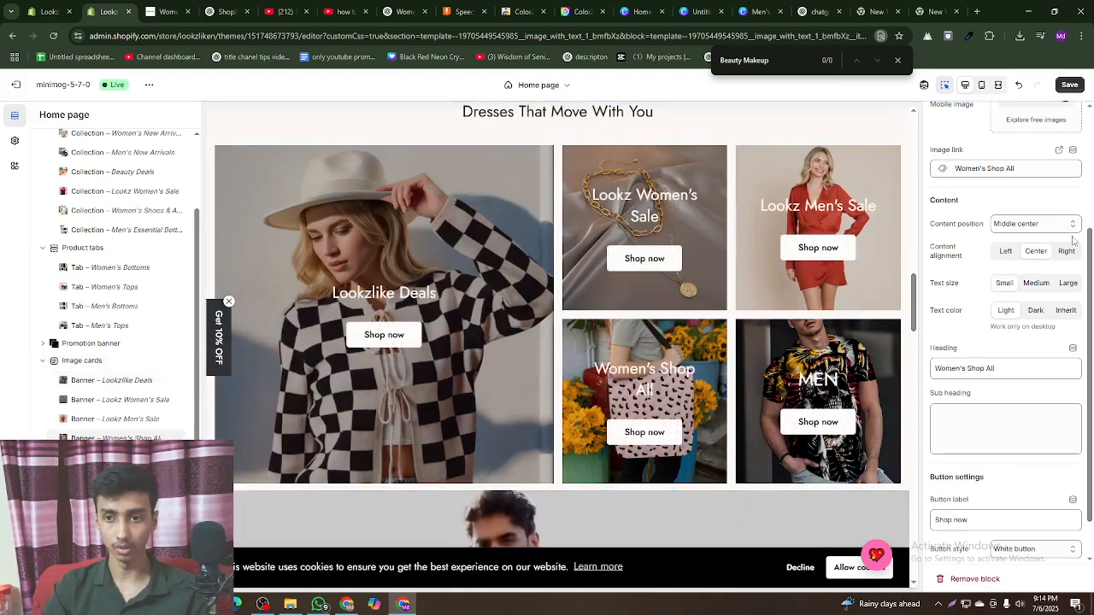
click(737, 10)
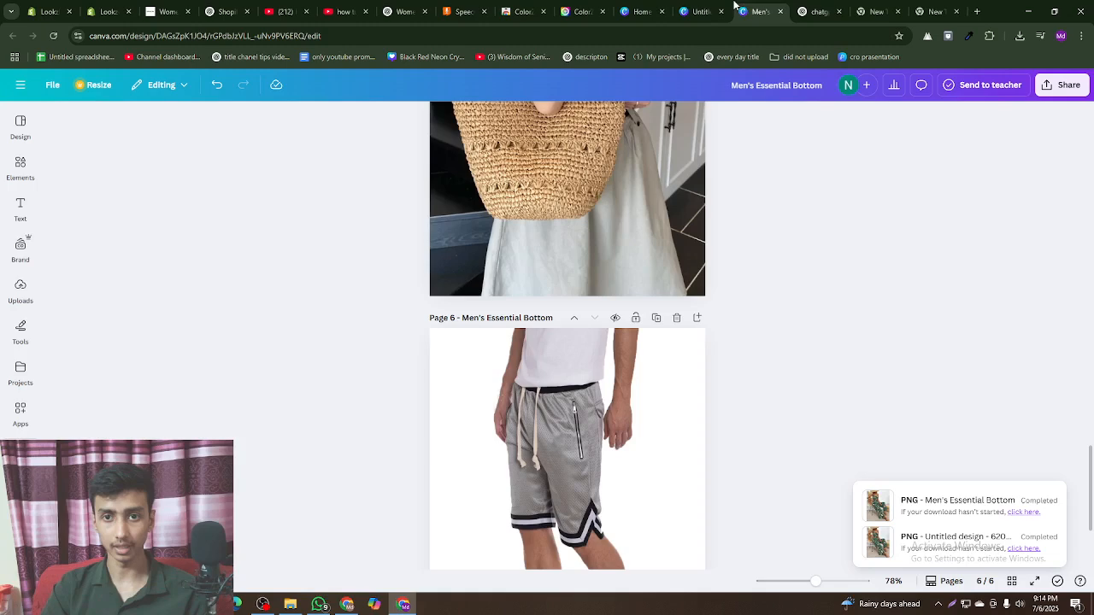
click(700, 11)
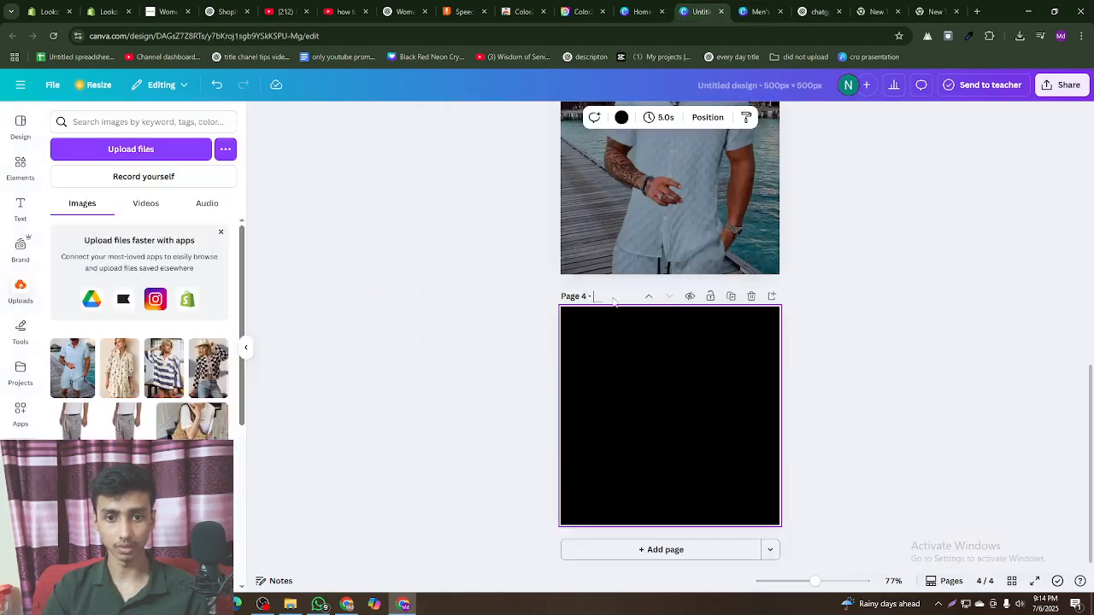
key(Return)
click(665, 550)
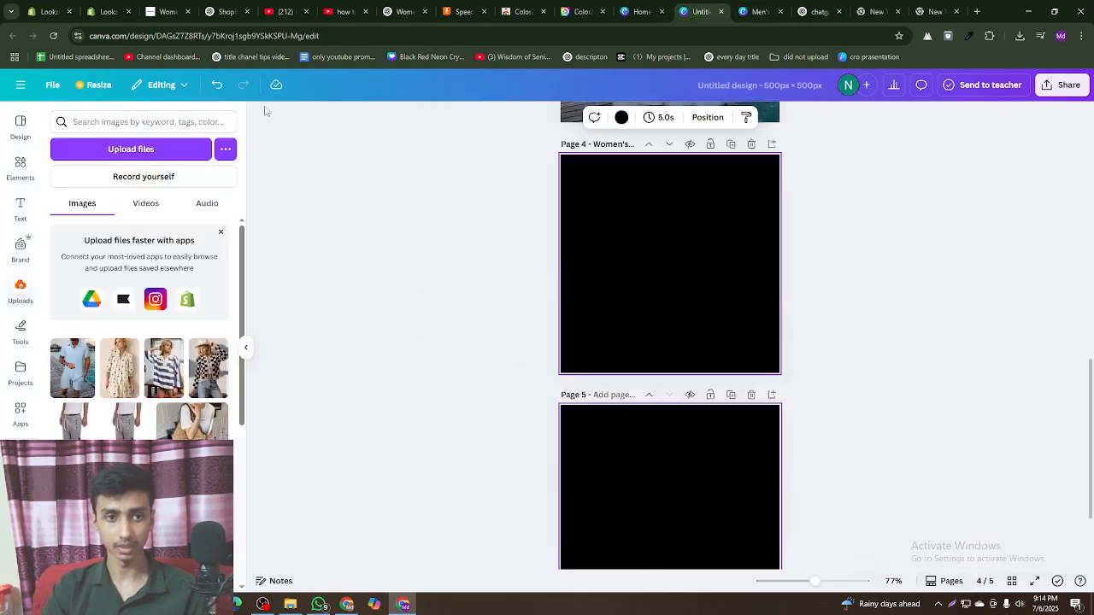
- Back in the Shopify theme editor, replace the MEN banner's heading with its image link name, Men's Shop All
click(104, 11)
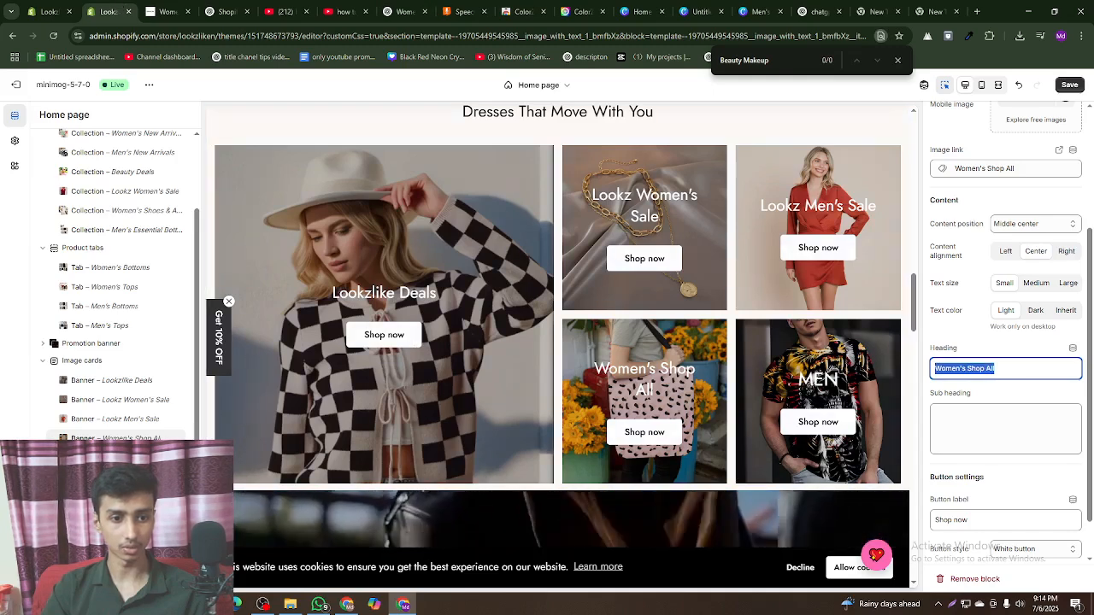
click(114, 457)
click(979, 168)
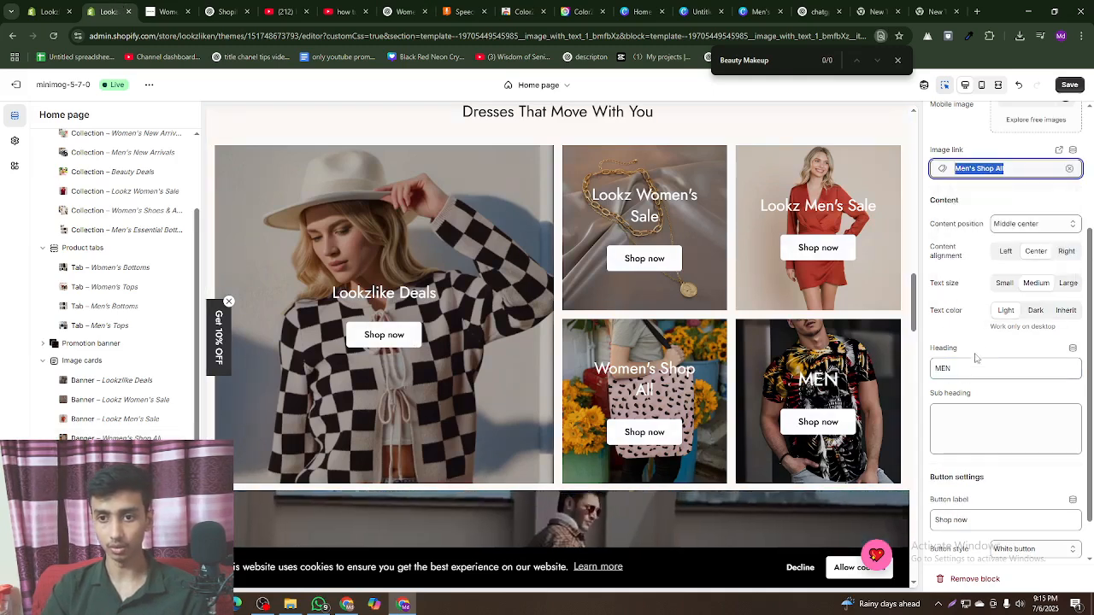
drag(974, 369, 893, 369)
key(ctrl+v)
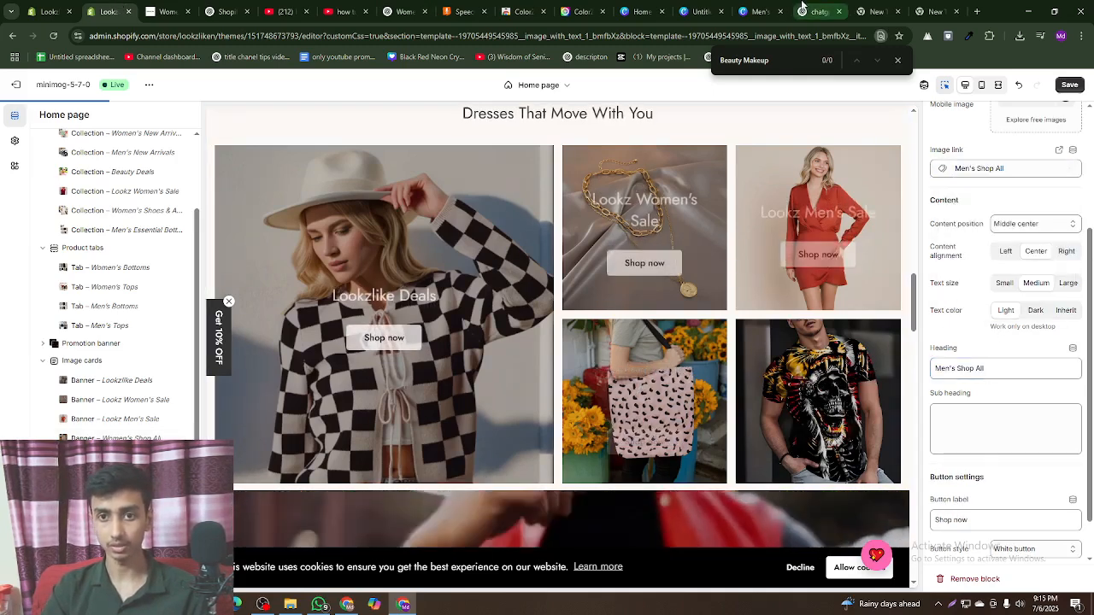
- In the Canva design, title page 5 Men's Shop All and make the Women's Shop All page the active one
click(706, 7)
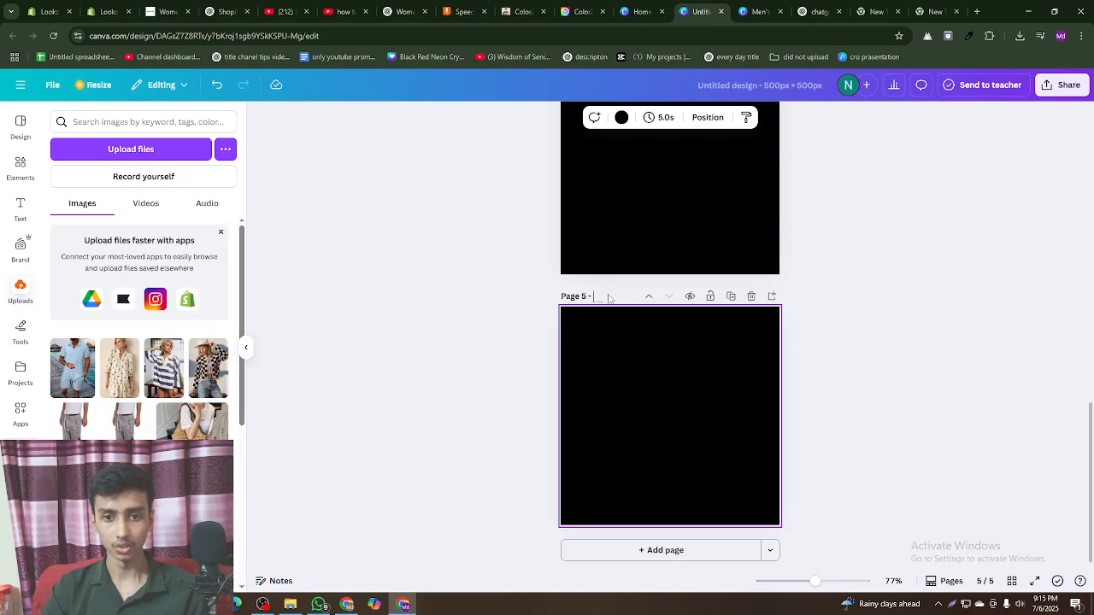
click(612, 342)
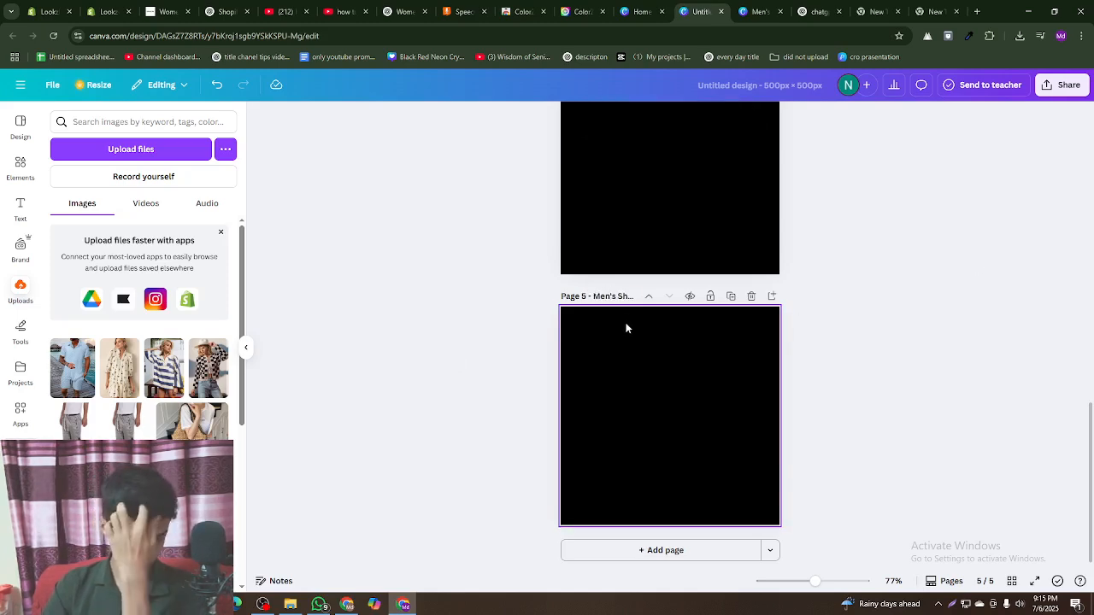
scroll(648, 365, up, 3)
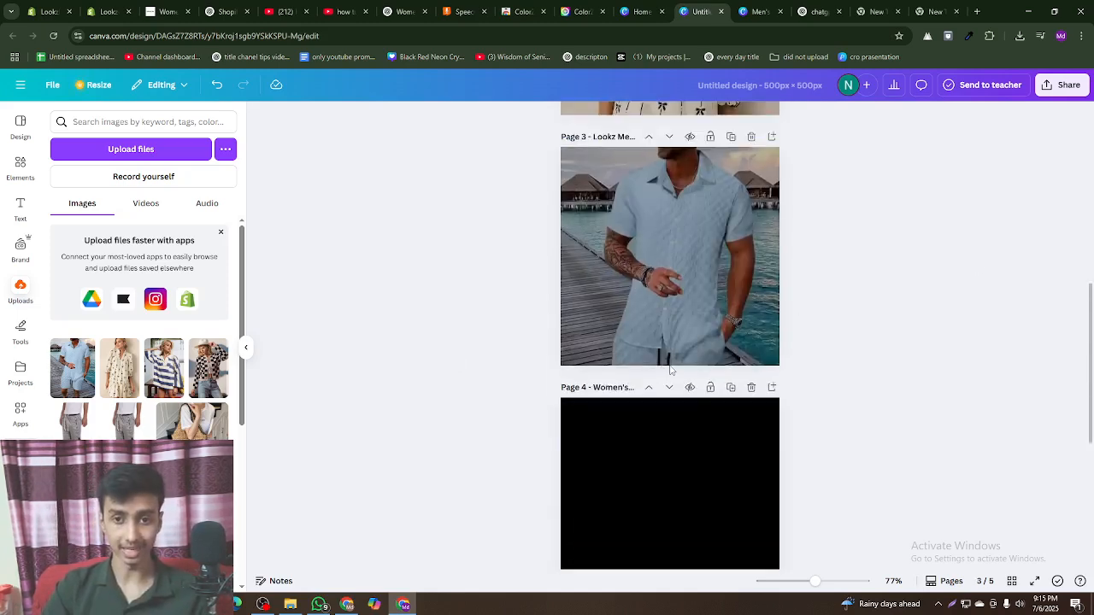
click(635, 414)
- Browse the storefront's Women's Shop All collection for a product photo suited to the banner
click(167, 12)
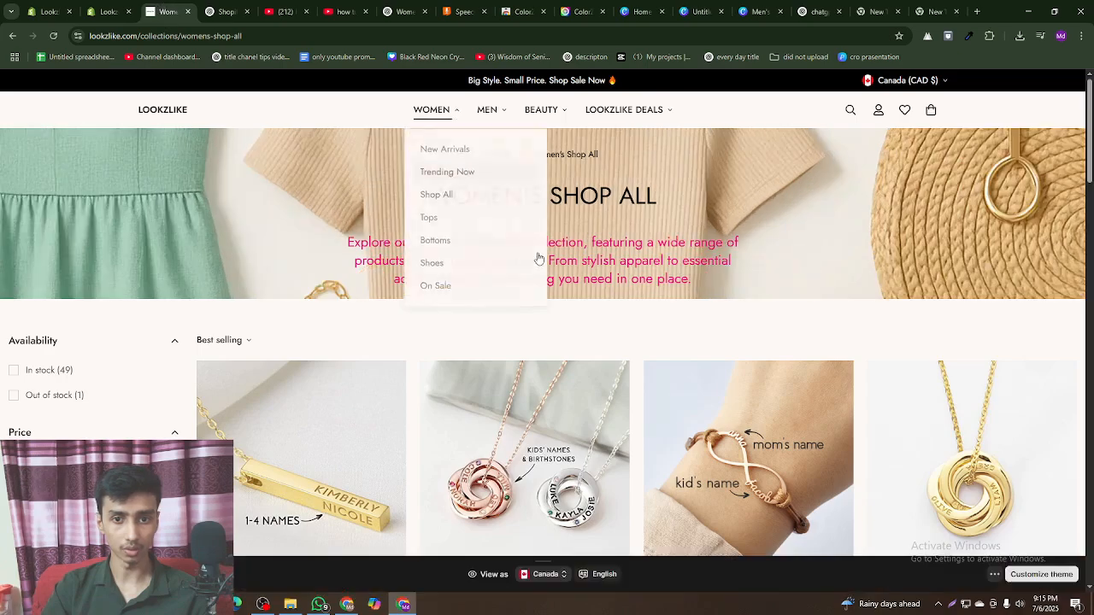
scroll(606, 399, down, 12)
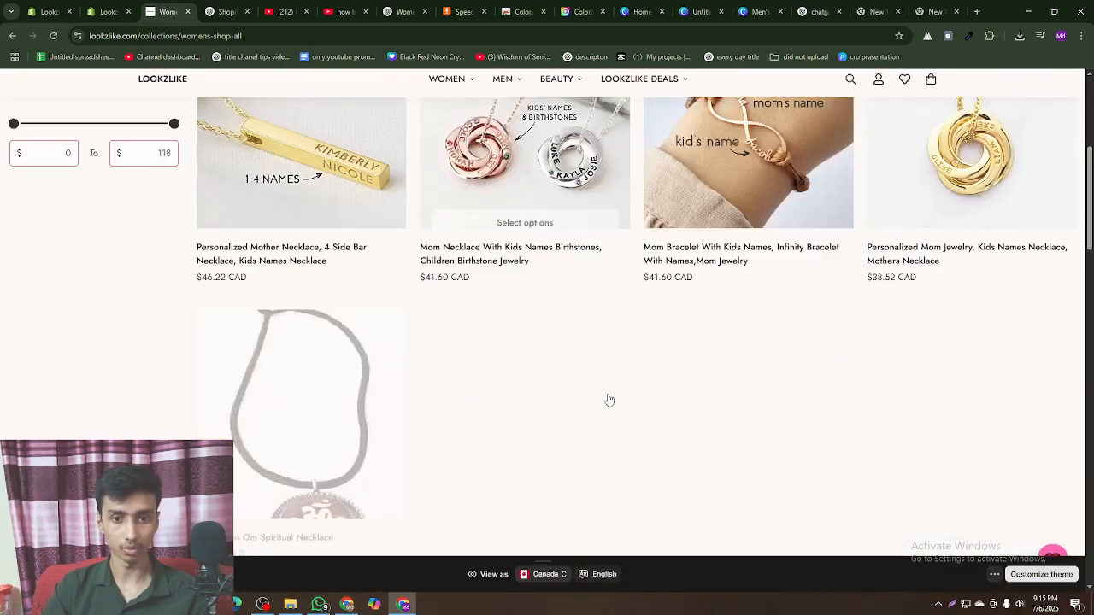
scroll(411, 391, down, 7)
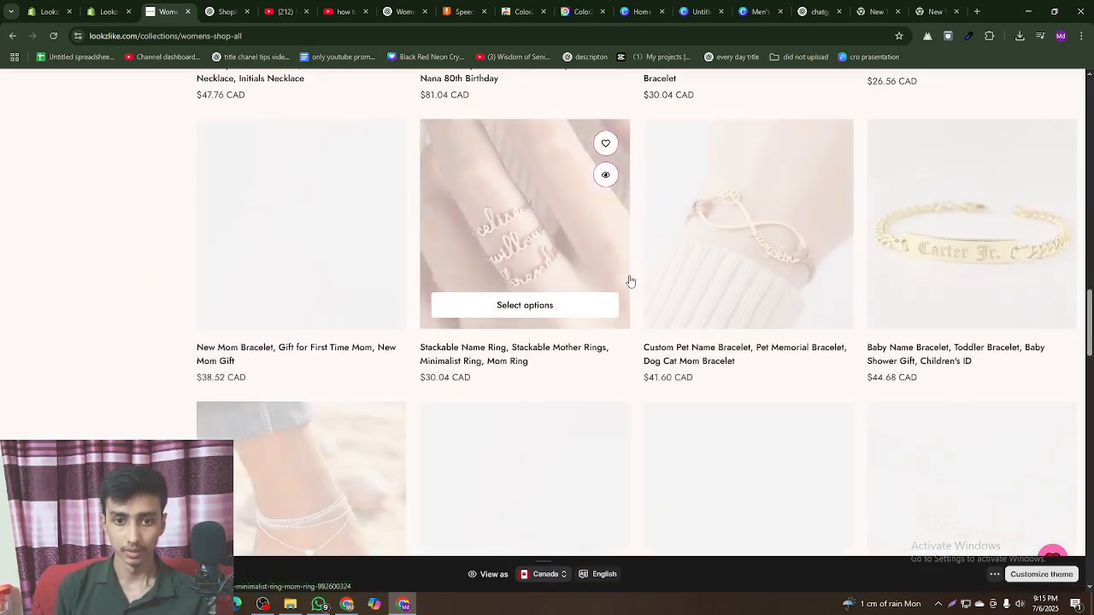
scroll(633, 291, down, 5)
scroll(628, 303, up, 2)
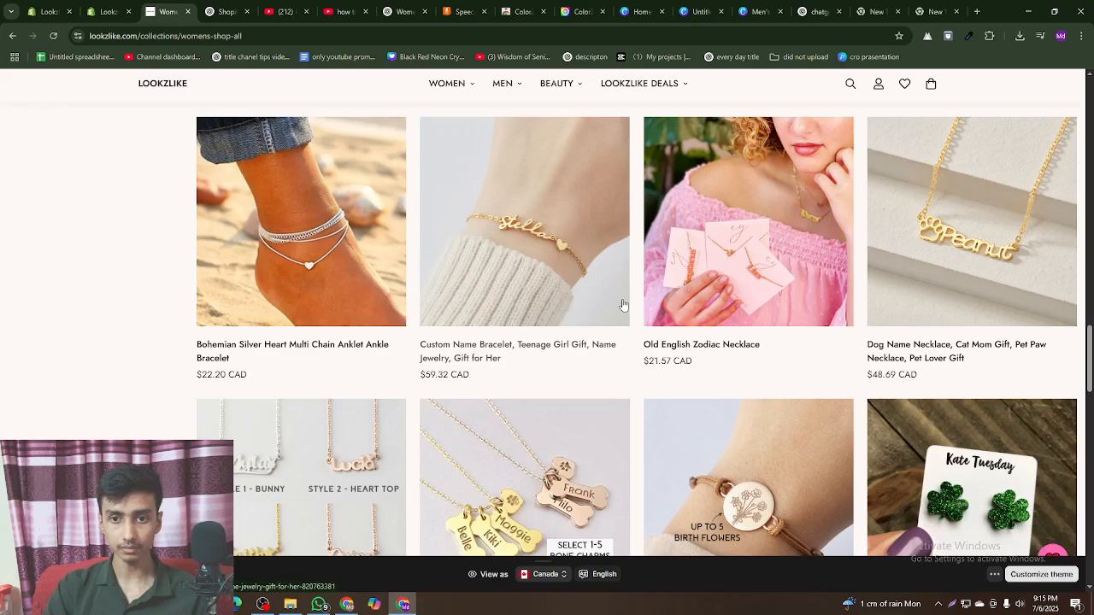
scroll(622, 305, down, 8)
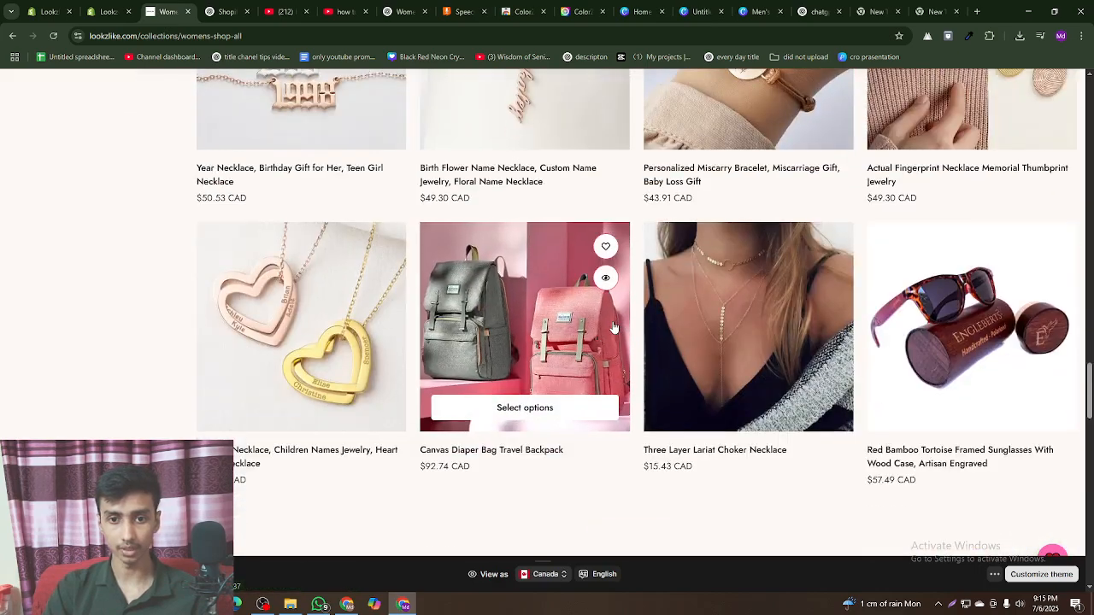
scroll(614, 327, down, 5)
scroll(614, 327, up, 2)
scroll(613, 327, down, 5)
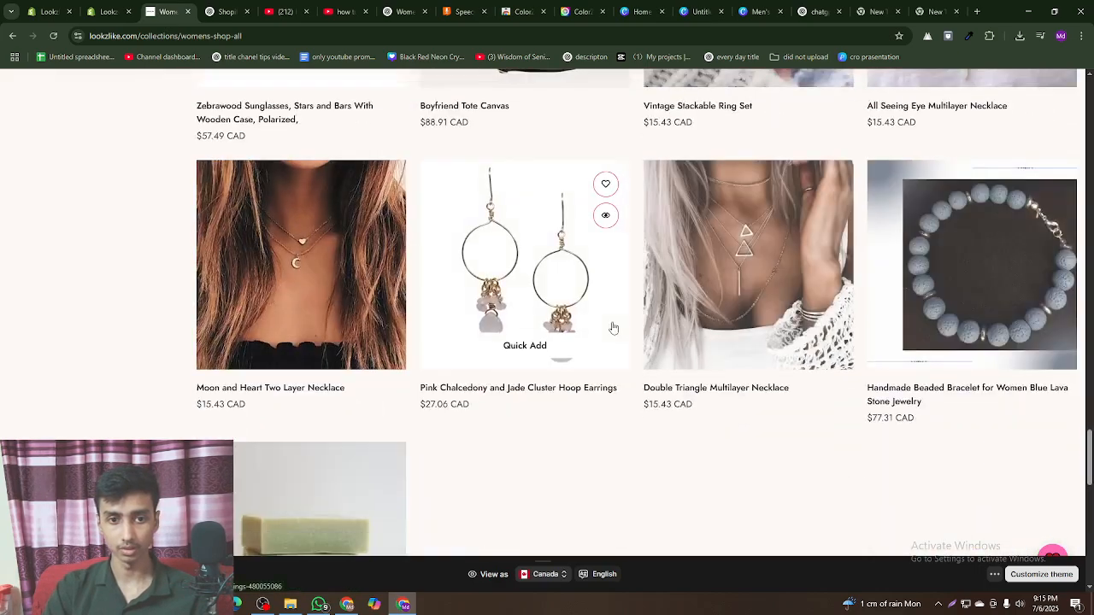
scroll(613, 328, down, 5)
scroll(613, 328, up, 7)
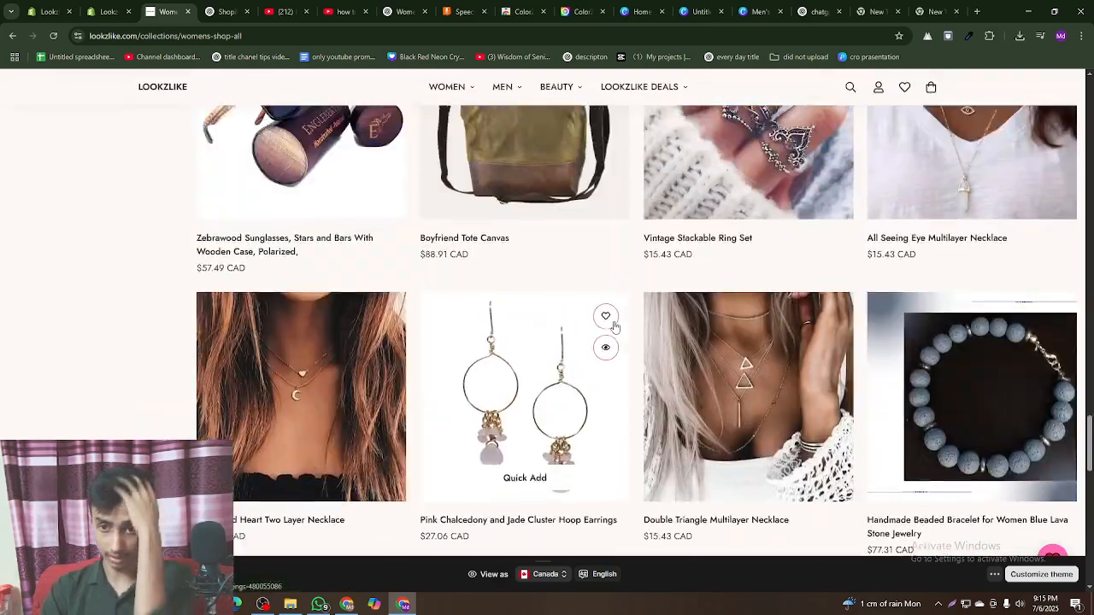
scroll(614, 327, up, 15)
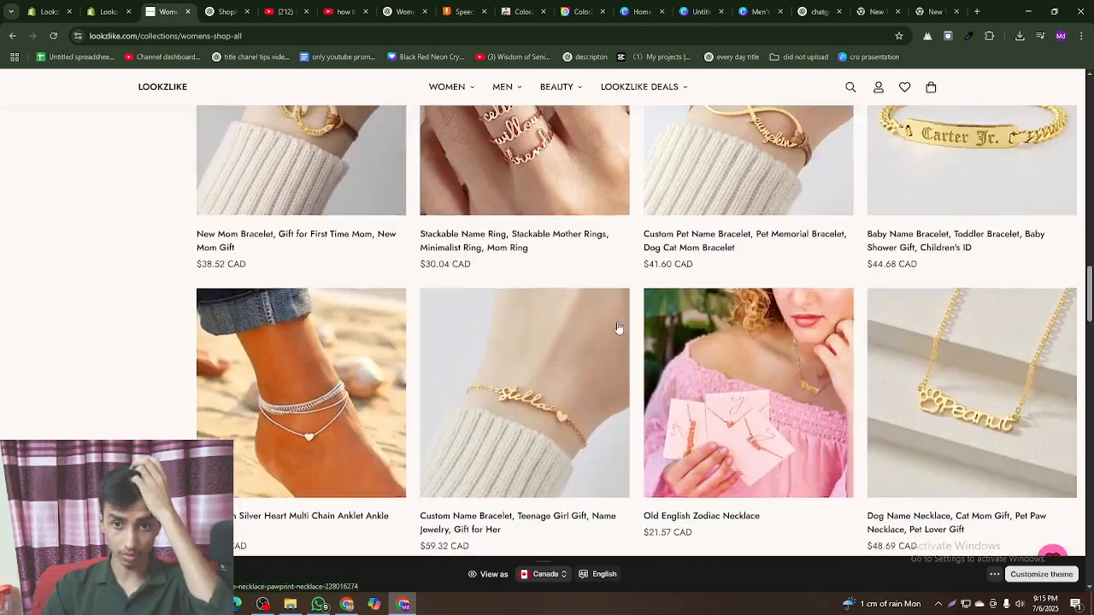
scroll(618, 327, up, 12)
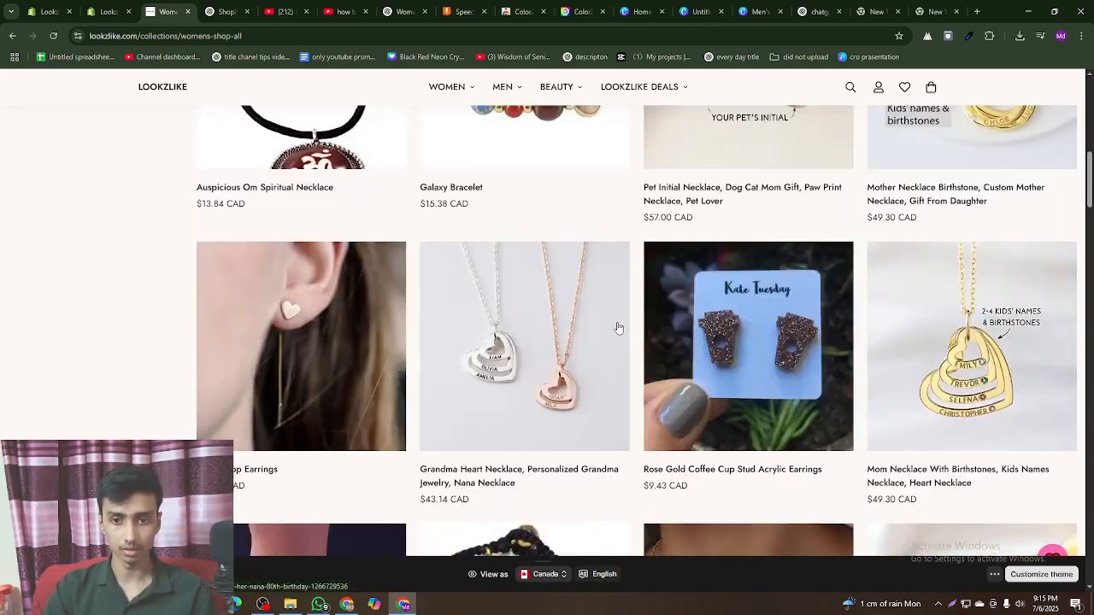
scroll(618, 328, up, 8)
scroll(618, 328, down, 5)
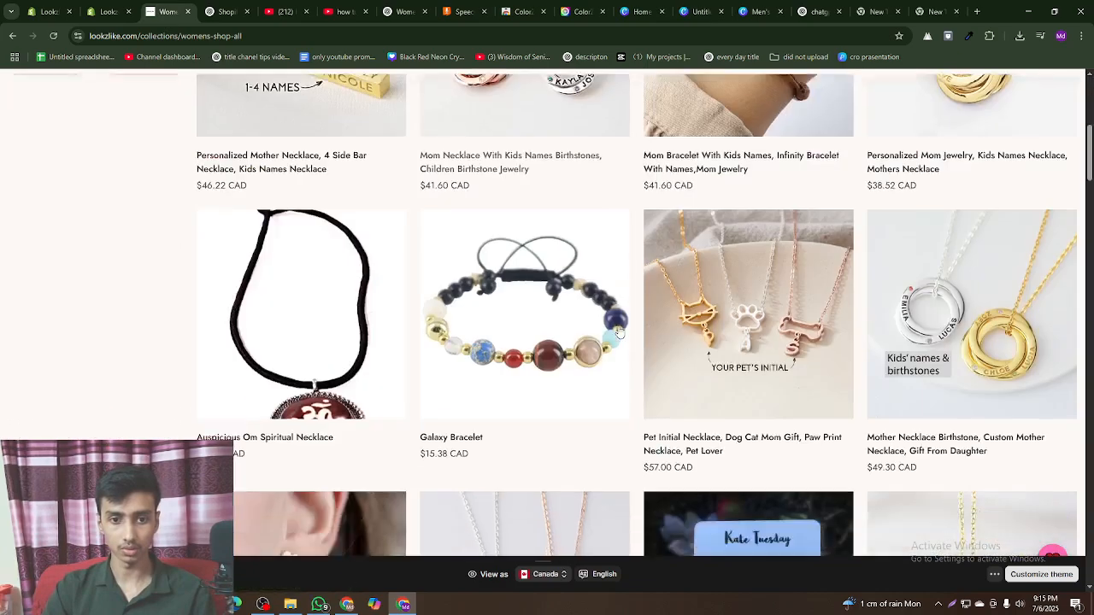
- Open the Sideways Letter Necklace, Old English Zodiac Necklace and Double Triangle Multilayer Necklace products from the collection in new tabs
scroll(618, 331, down, 9)
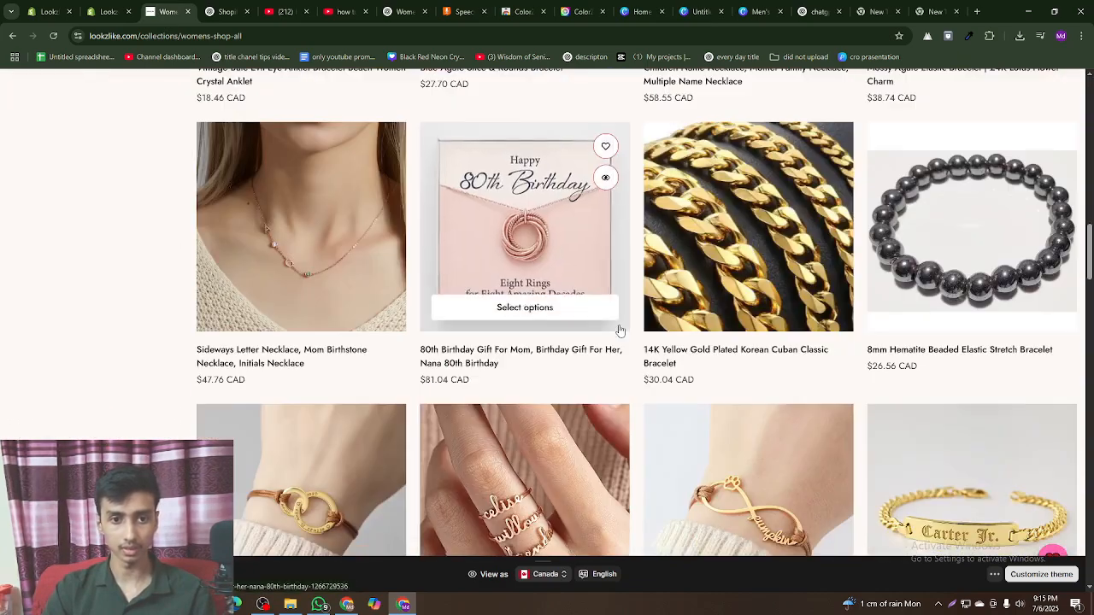
scroll(620, 331, down, 2)
scroll(620, 331, up, 2)
scroll(748, 339, down, 3)
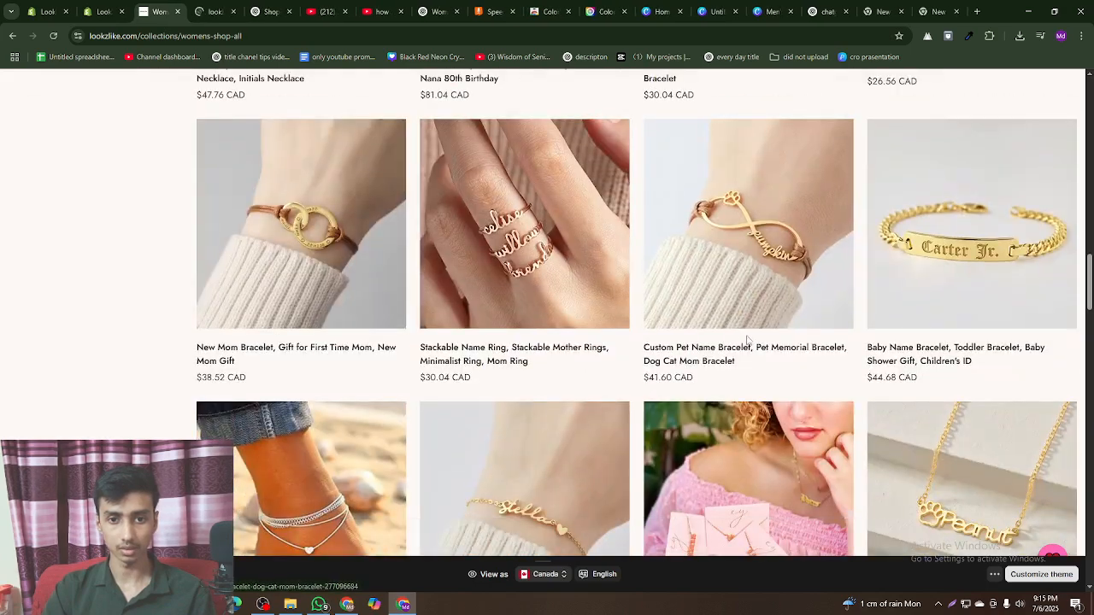
scroll(770, 408, down, 4)
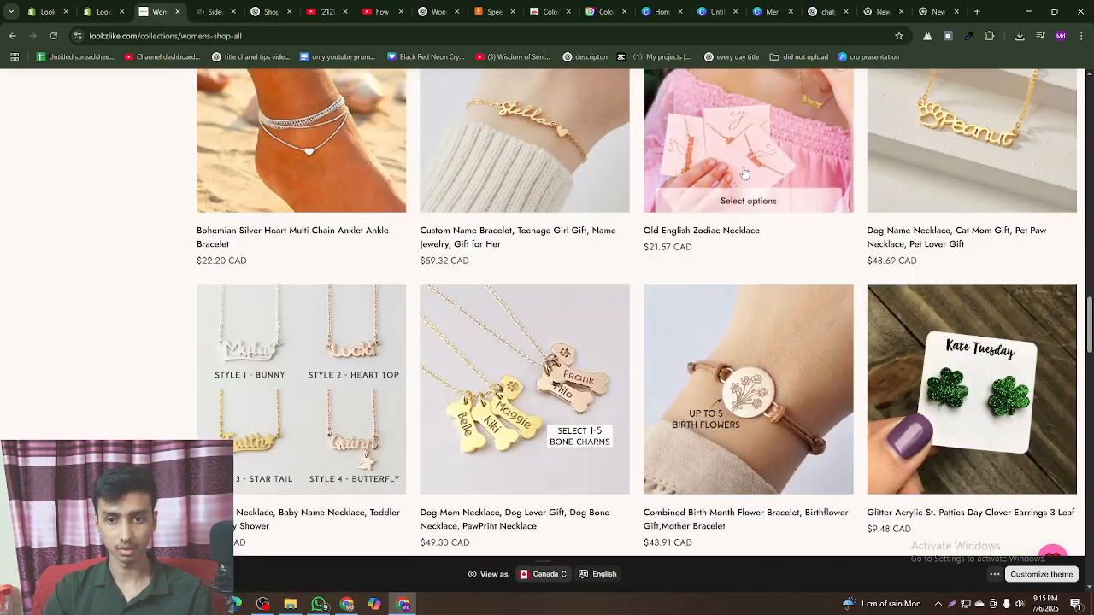
scroll(790, 275, down, 2)
scroll(791, 275, down, 5)
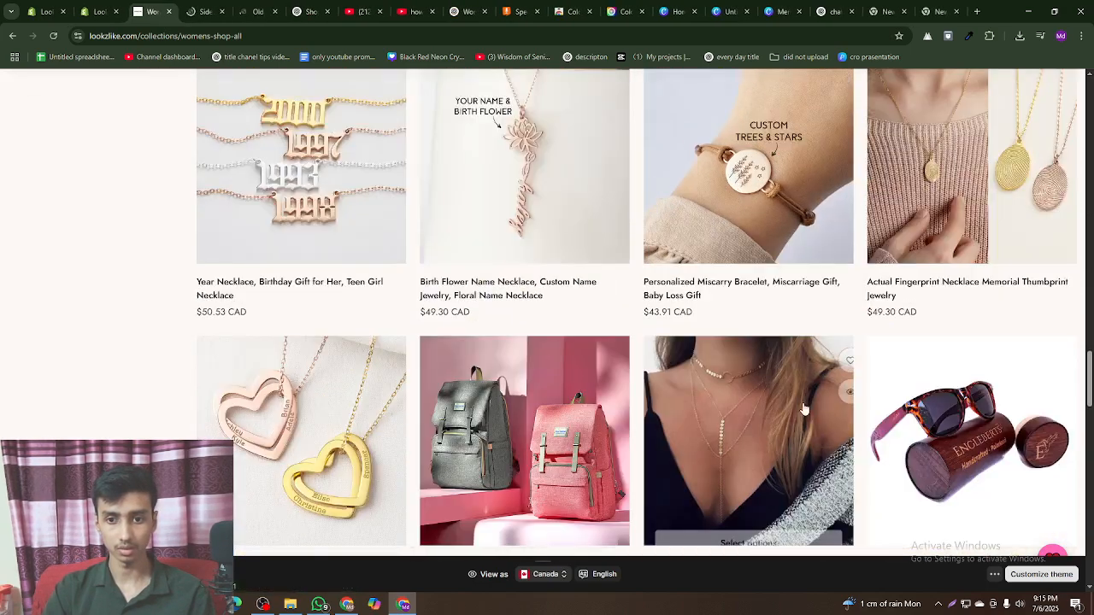
scroll(792, 276, down, 2)
scroll(791, 277, down, 2)
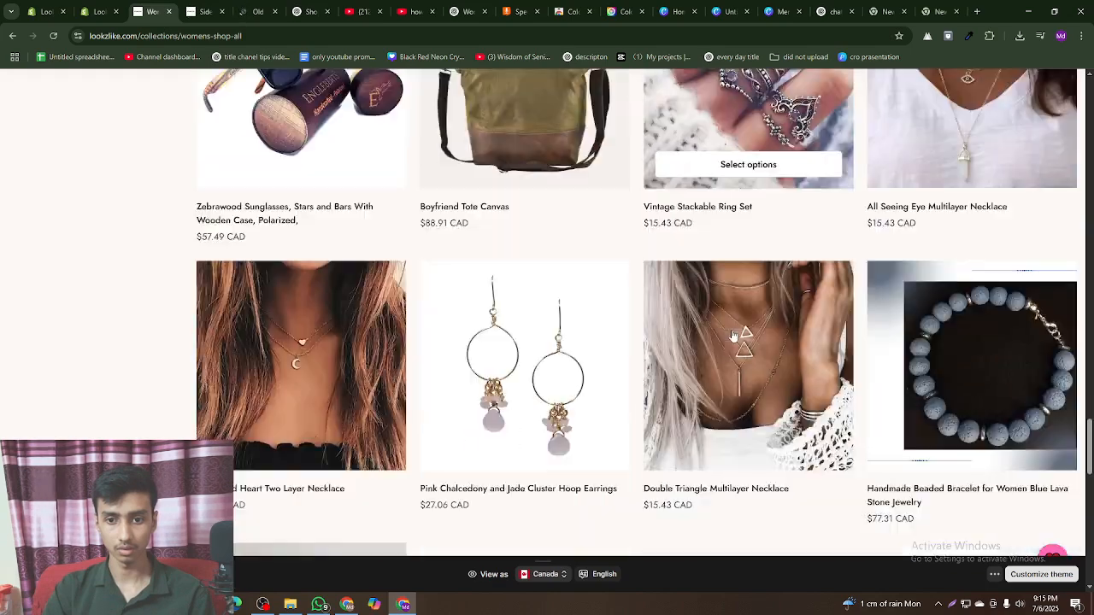
middle_click(792, 278)
- Compare the product photos of the three opened necklaces, including the last gallery photo of the Sideways Letter Necklace
click(293, 12)
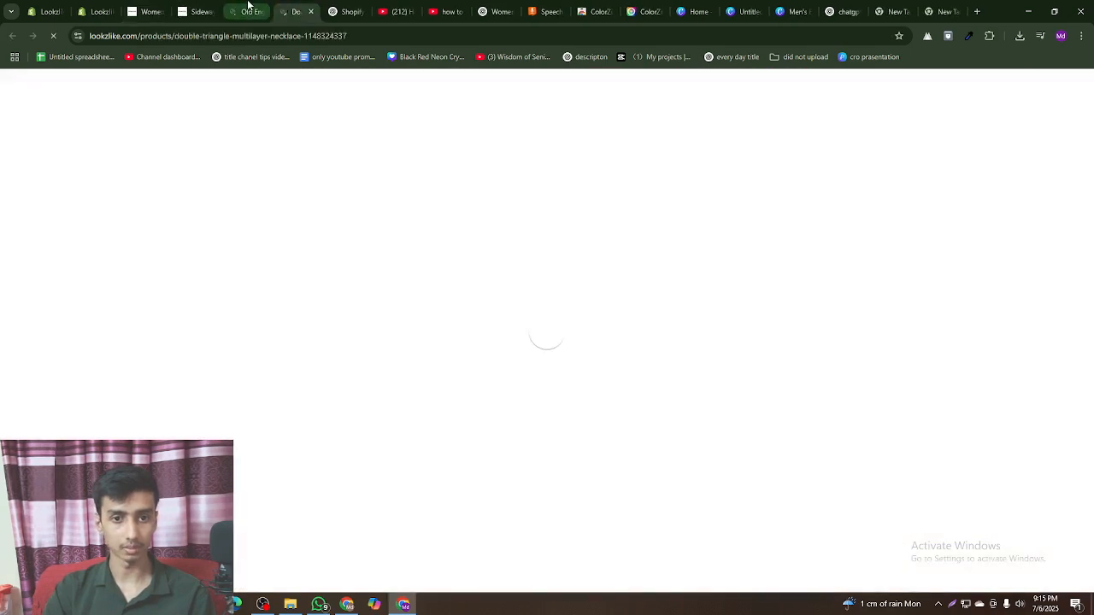
click(248, 7)
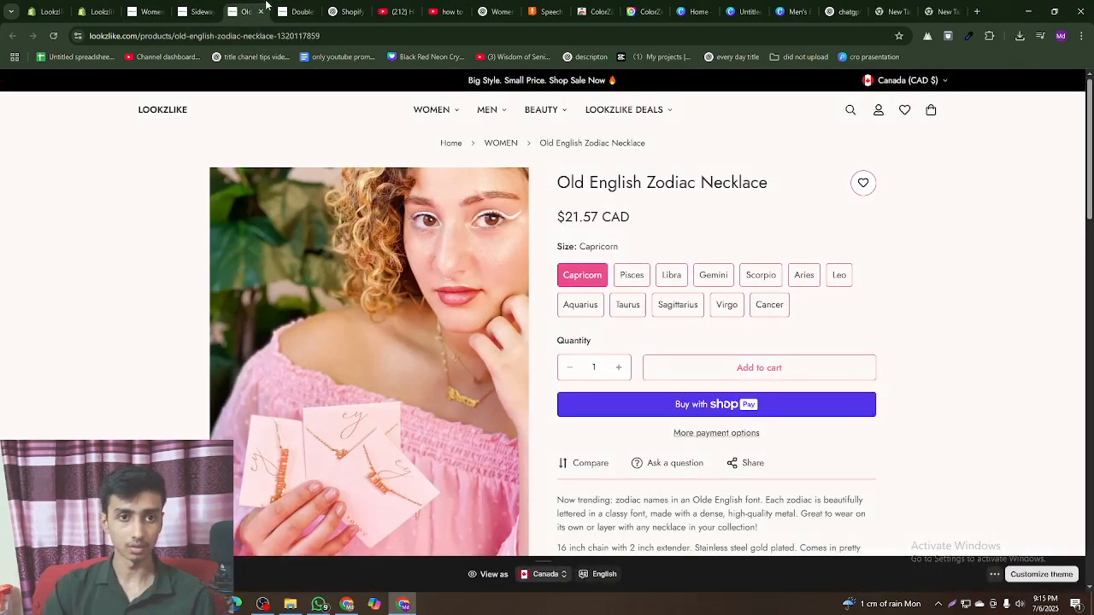
click(289, 9)
click(253, 7)
click(198, 10)
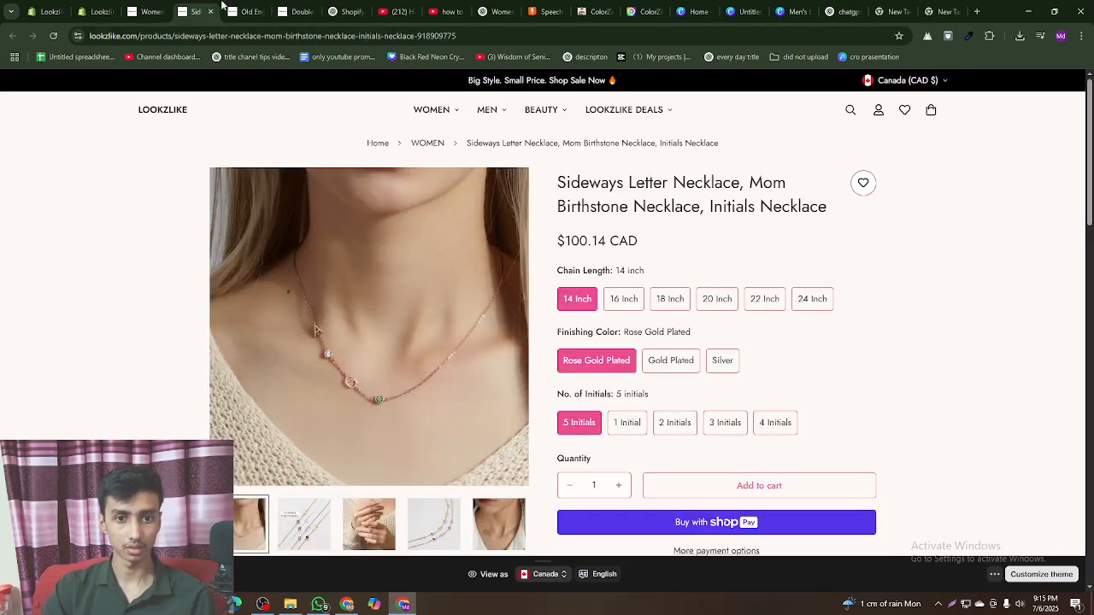
click(248, 10)
click(183, 7)
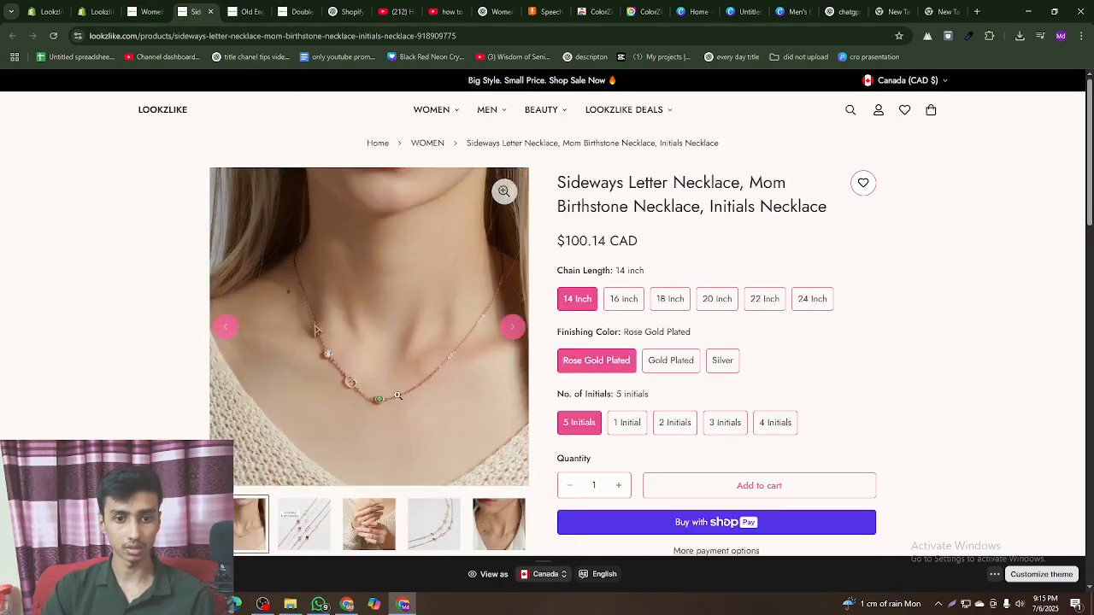
click(513, 534)
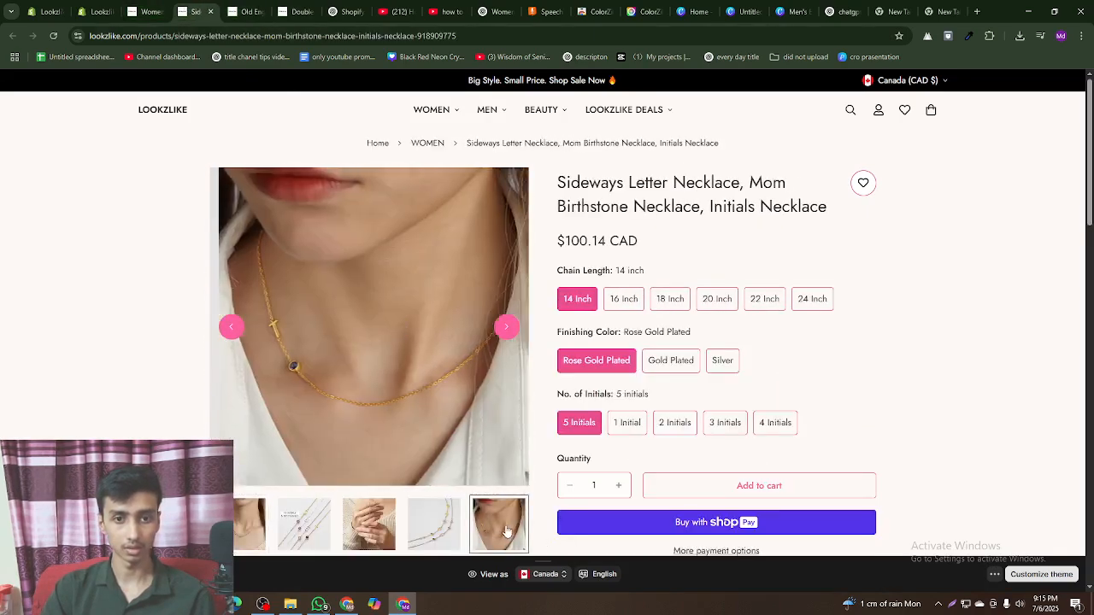
- Copy the Old English Zodiac Necklace product photo and paste it onto page 4 of the 500px × 500px Canva design
click(230, 8)
right_click(394, 262)
click(425, 310)
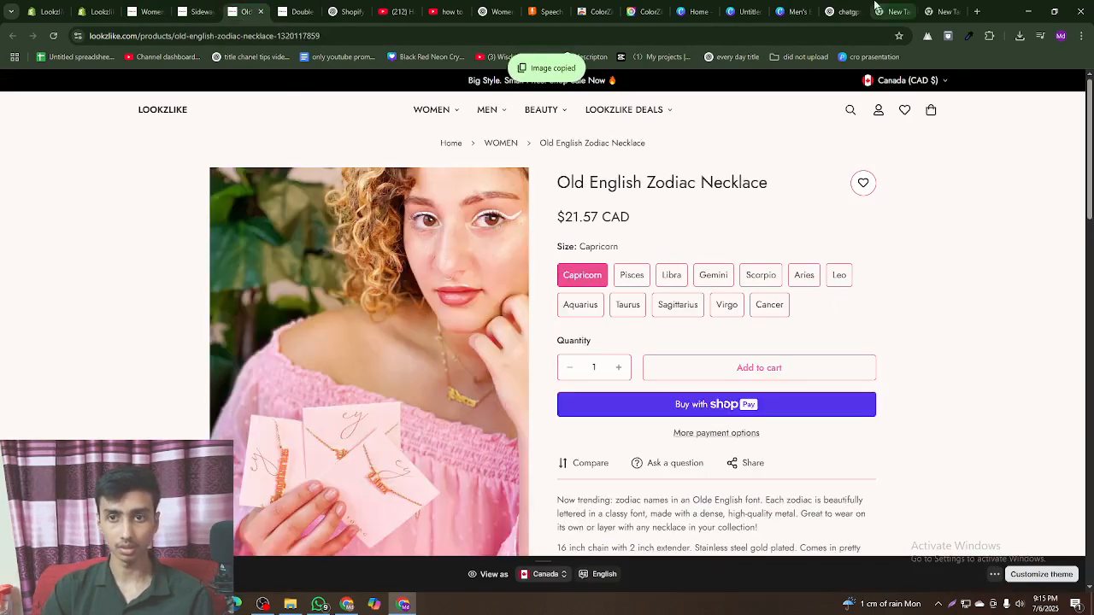
click(782, 8)
click(713, 8)
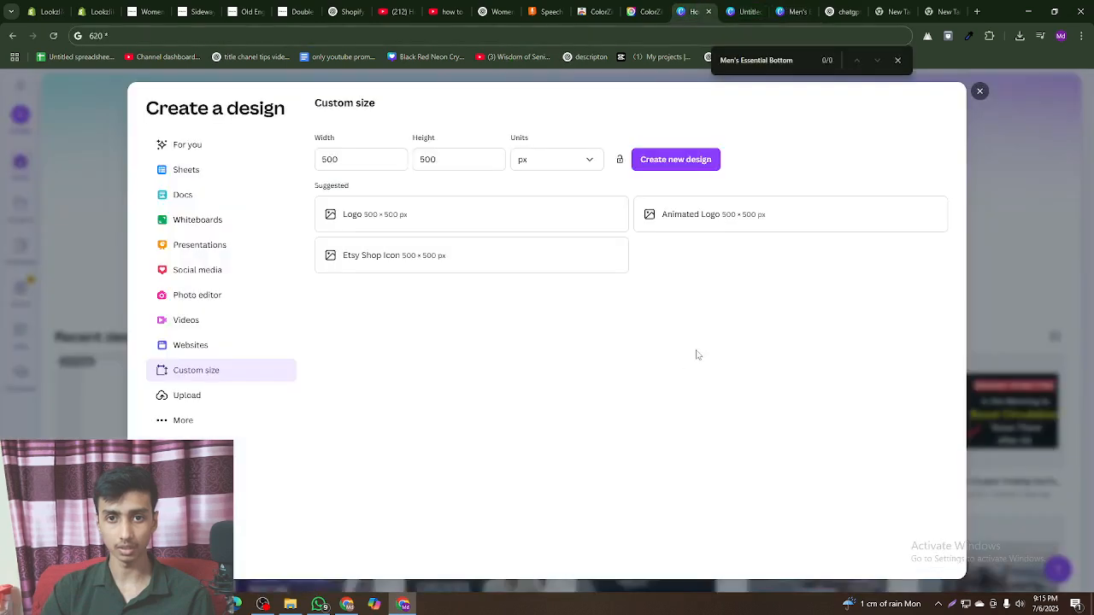
click(765, 8)
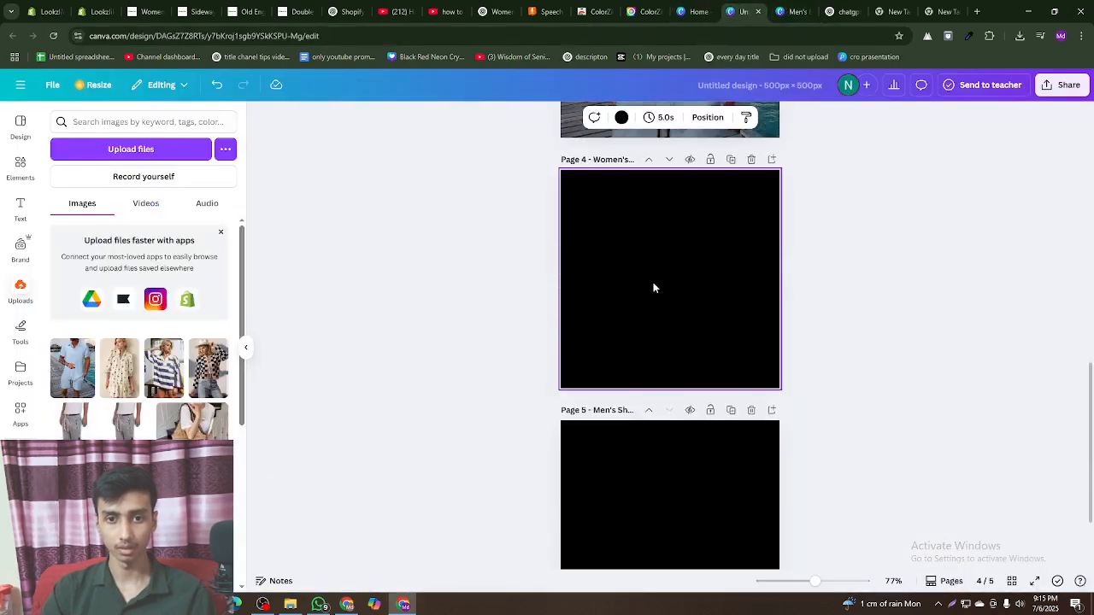
key(ctrl+v)
right_click(676, 282)
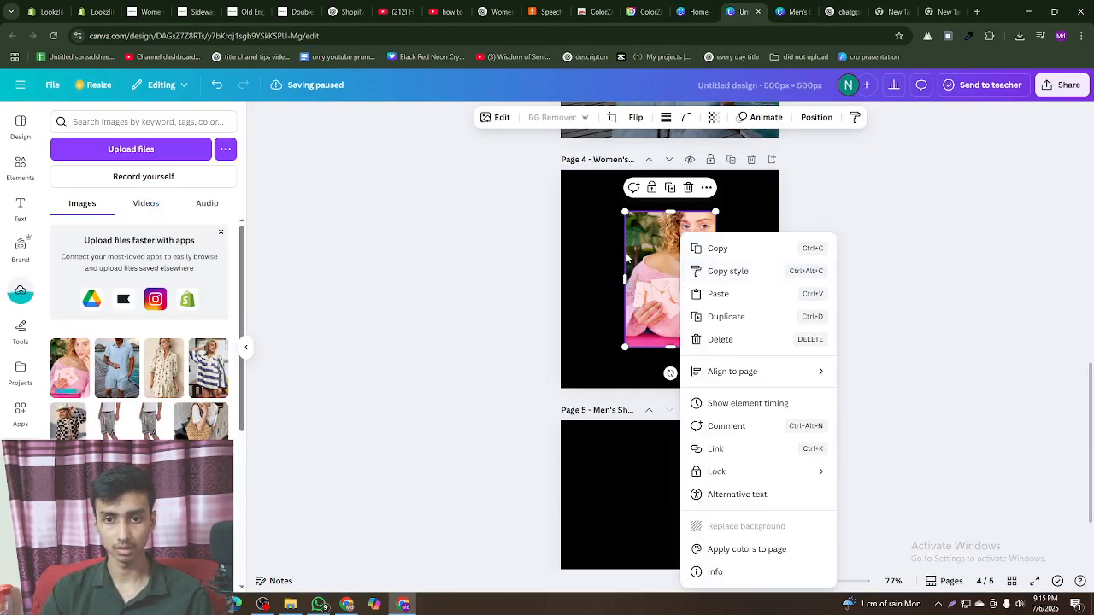
- Enlarge the pasted necklace photo to cover the Women's Shop All page and set its transparency to 70
click(617, 229)
drag(618, 229, 587, 207)
drag(655, 305, 859, 437)
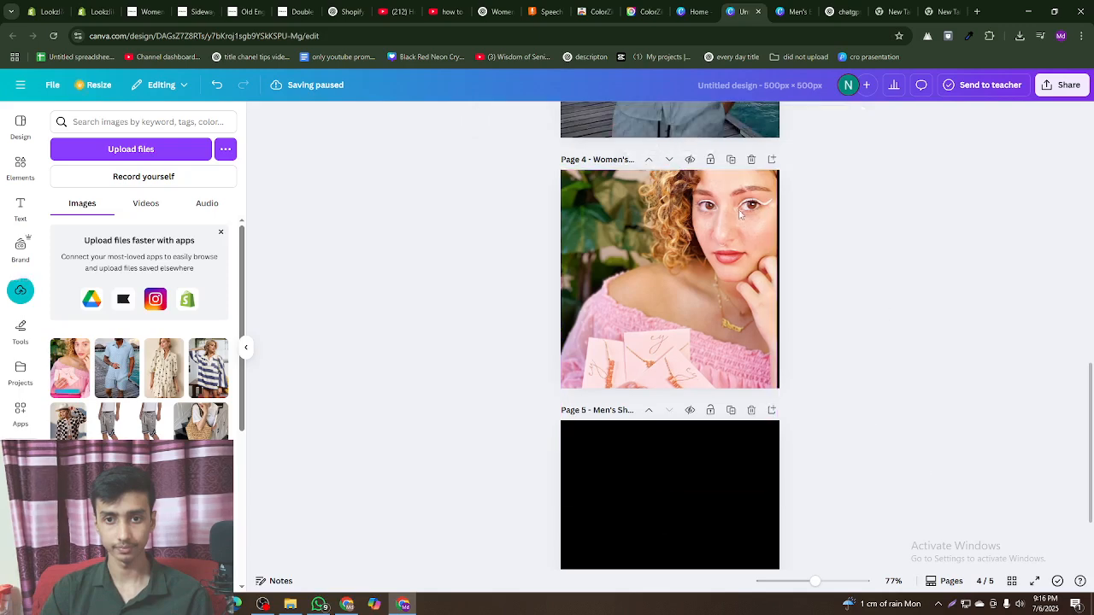
click(713, 119)
drag(723, 167, 717, 166)
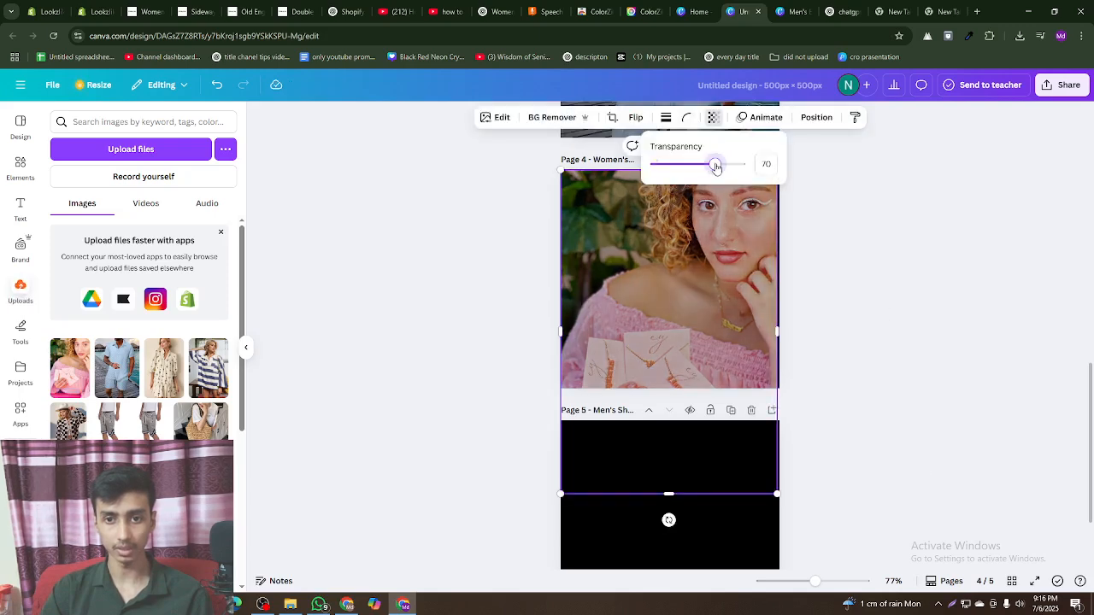
- Make the Men's Shop All page active in the design, then open the Men's Shop All collection from the storefront home page
scroll(859, 325, down, 3)
click(667, 416)
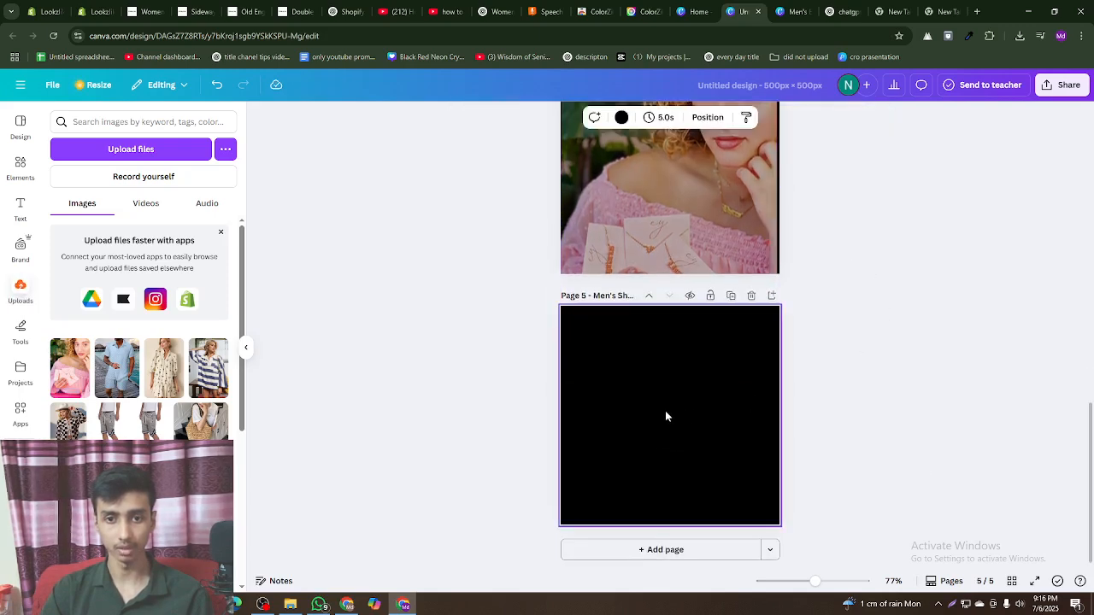
click(134, 9)
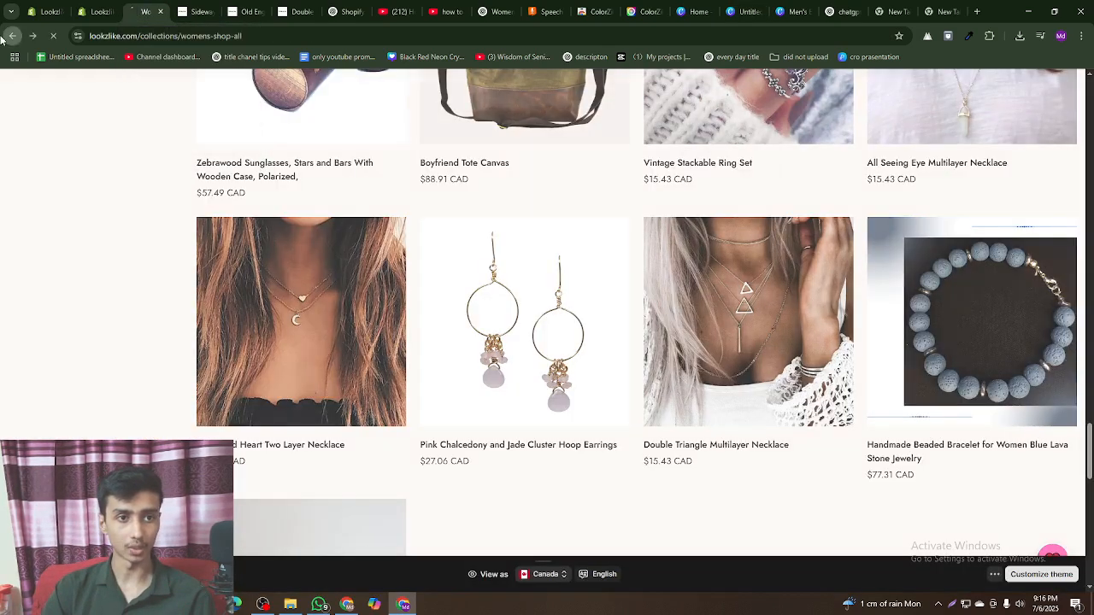
scroll(533, 326, down, 3)
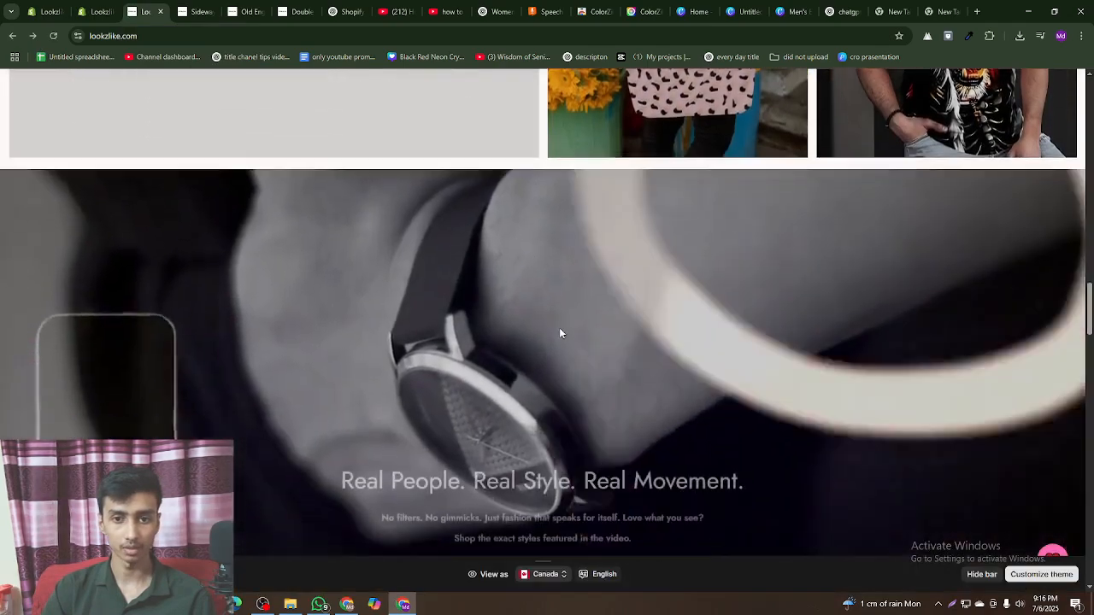
scroll(564, 331, up, 5)
scroll(949, 308, up, 3)
scroll(940, 313, down, 2)
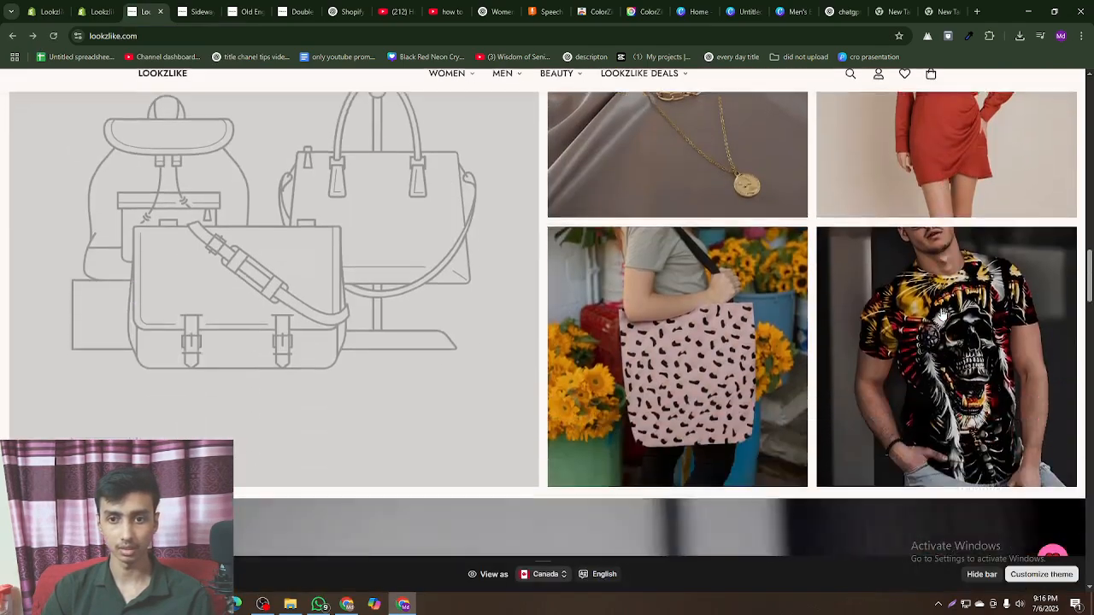
click(929, 318)
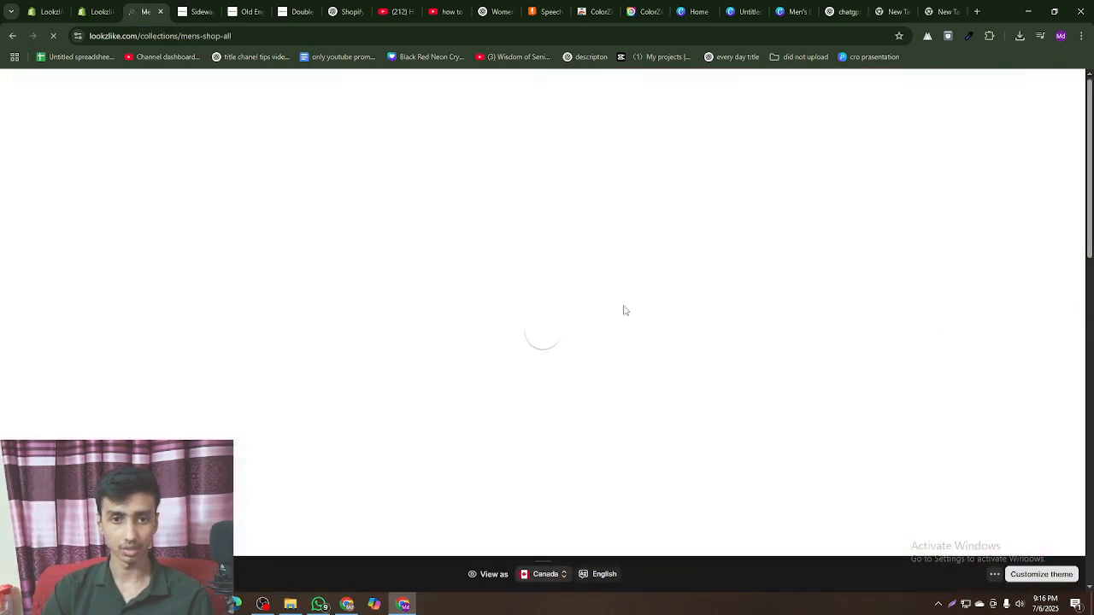
- Browse the Men's Shop All collection for a product photo suited to the men's banner
scroll(457, 282, down, 10)
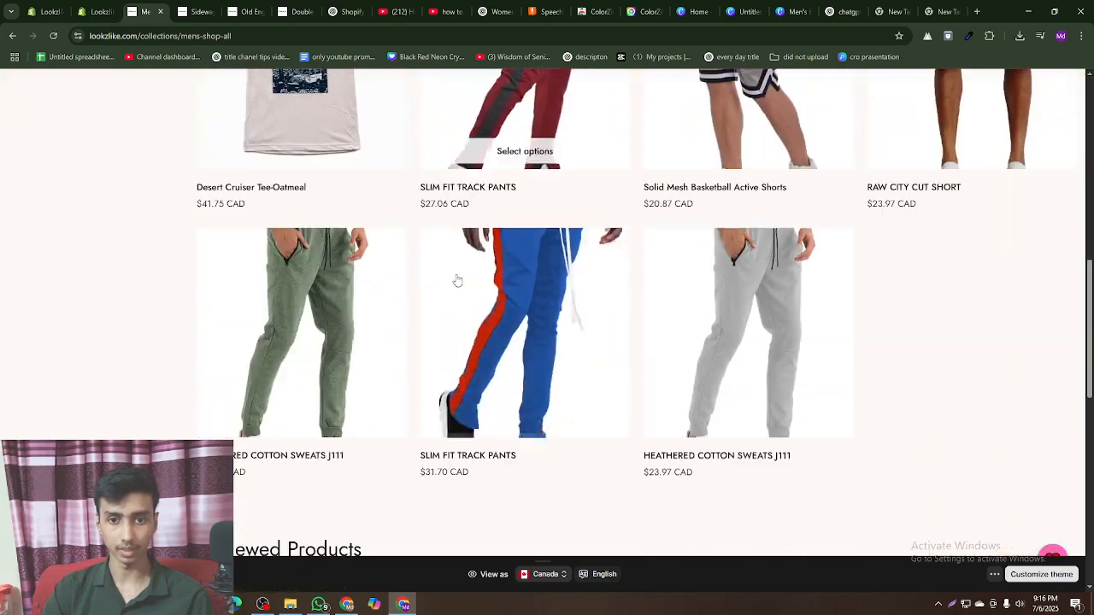
scroll(457, 280, down, 5)
scroll(565, 313, up, 10)
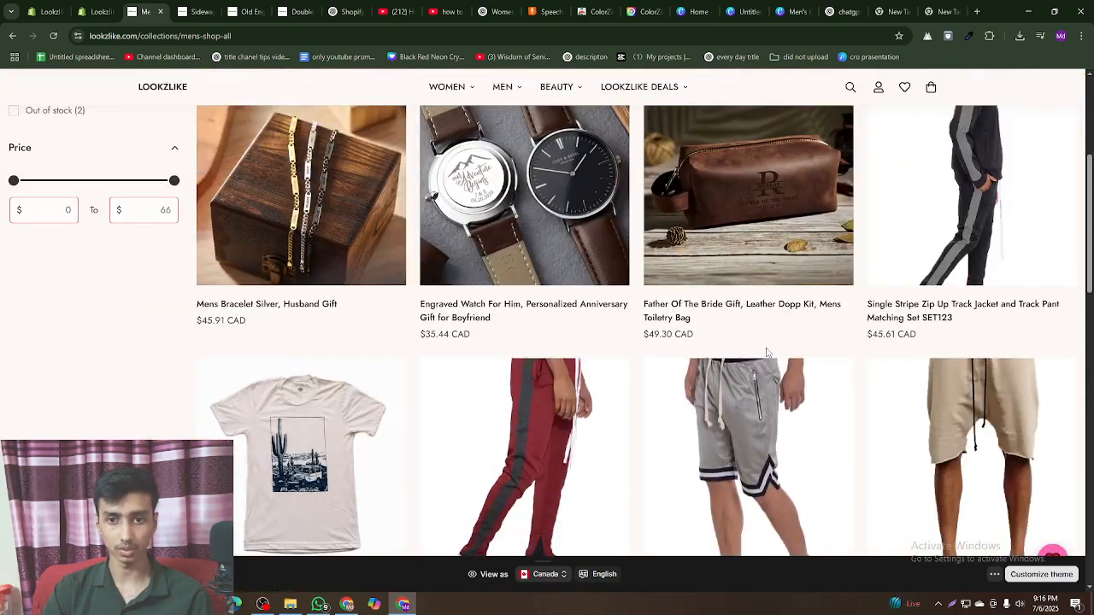
scroll(763, 352, up, 2)
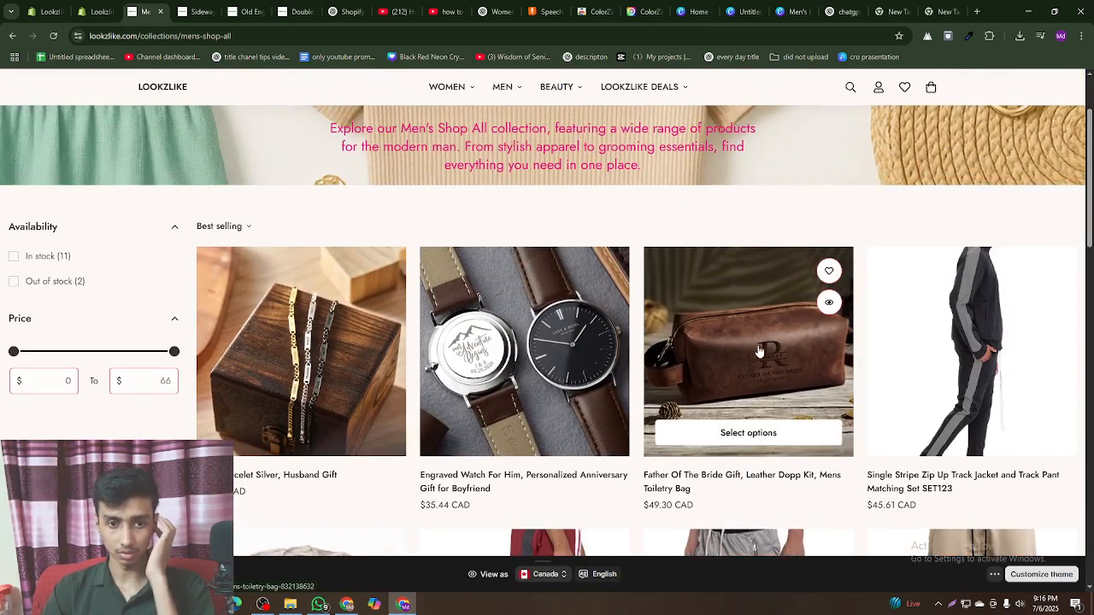
scroll(759, 351, down, 3)
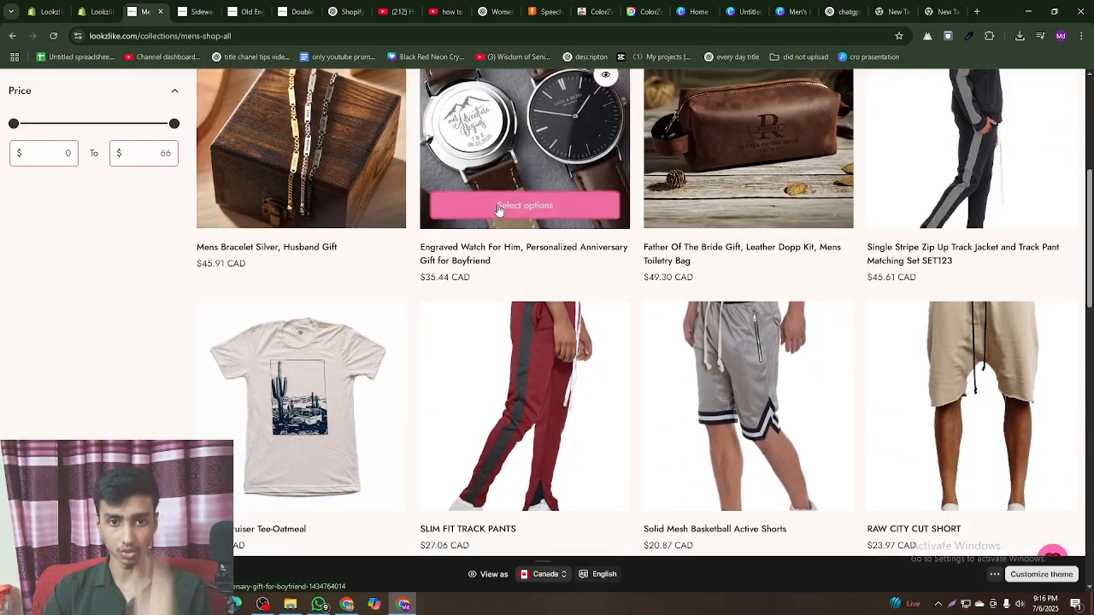
scroll(555, 385, up, 2)
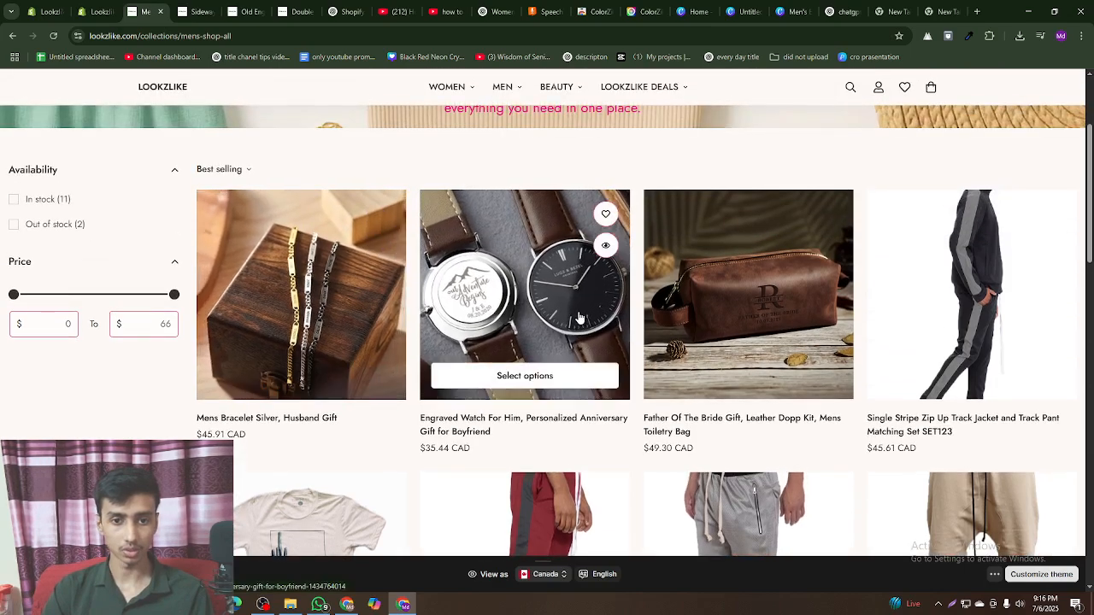
scroll(535, 308, down, 7)
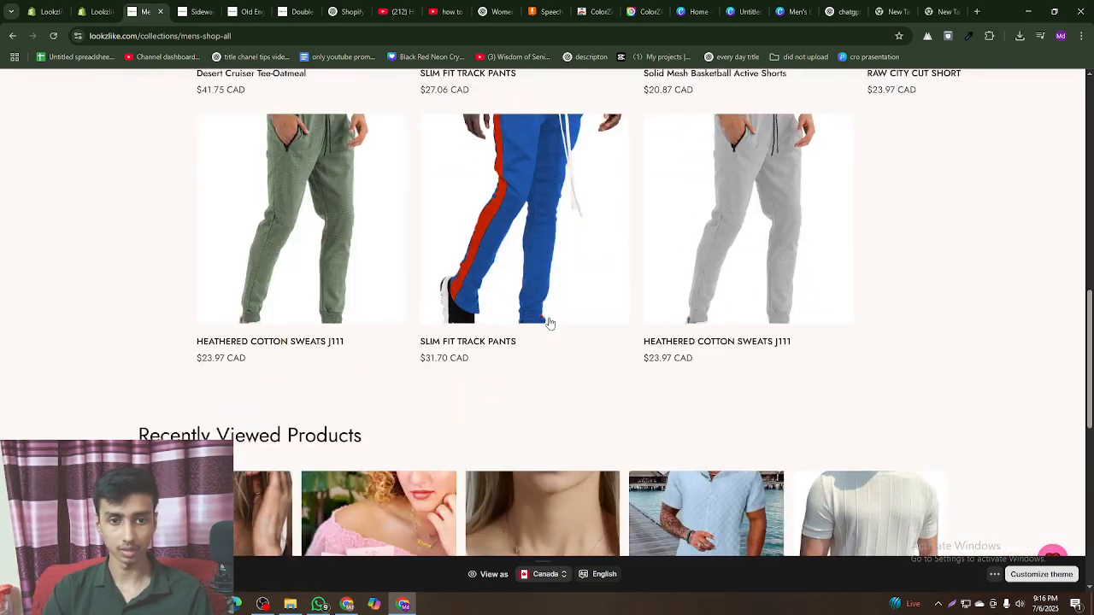
scroll(547, 320, up, 8)
- Open the Engraved Watch For Him product and copy the last gallery photo, the one showing six watch styles
click(553, 325)
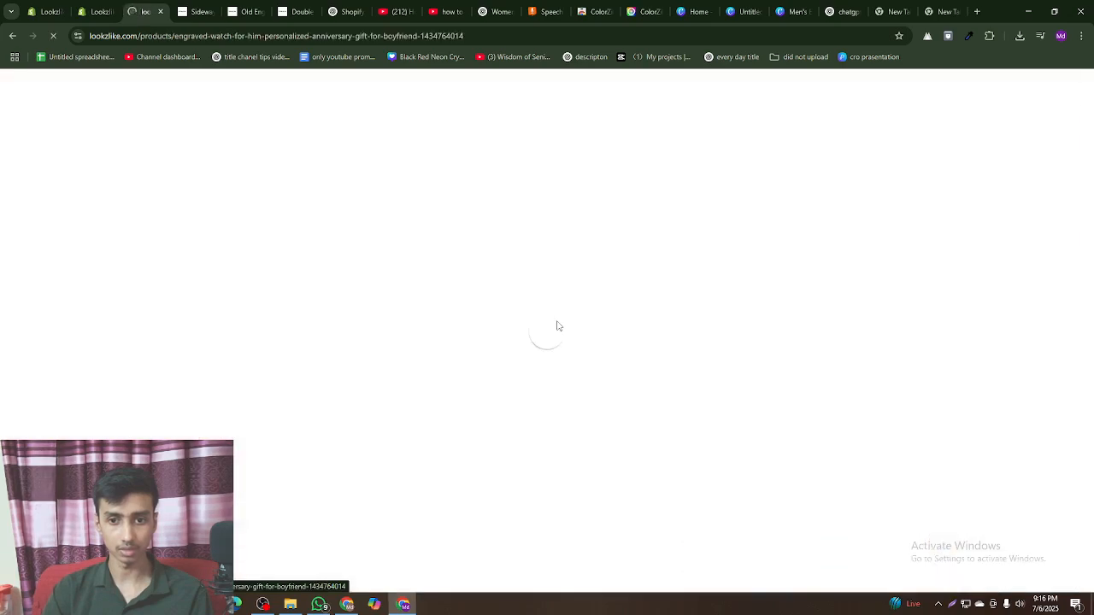
scroll(439, 444, down, 5)
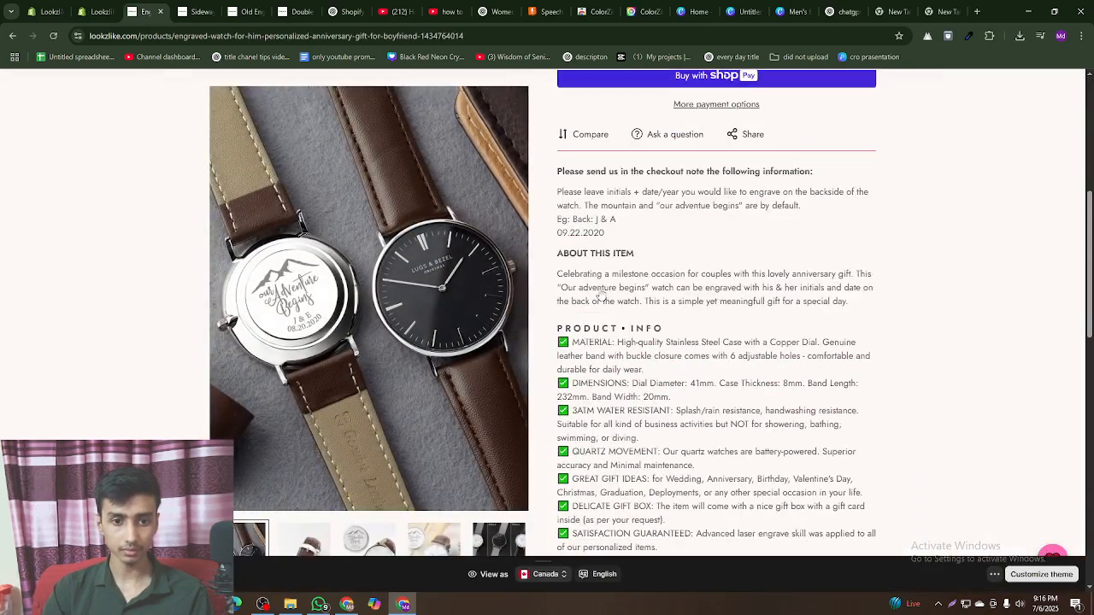
scroll(439, 444, down, 2)
click(483, 436)
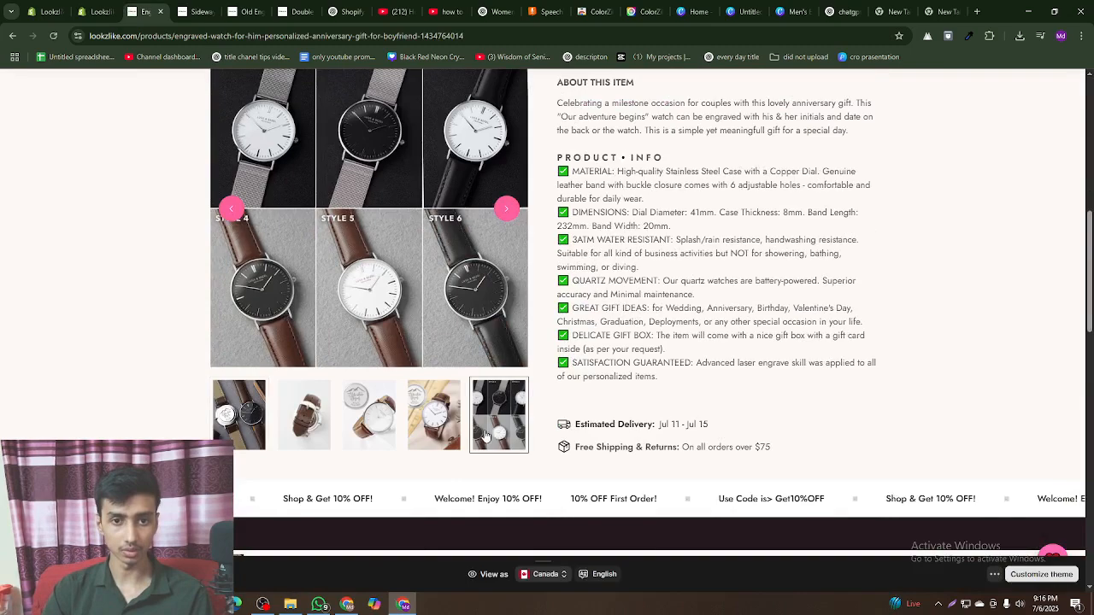
scroll(461, 385, up, 3)
right_click(337, 220)
click(380, 263)
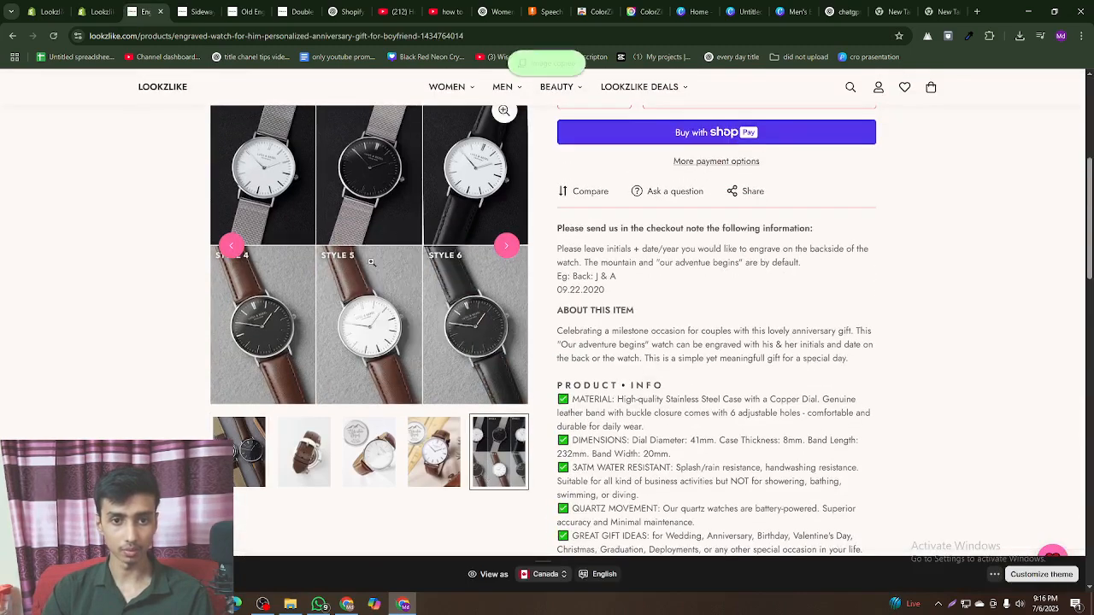
- Paste the watch photo onto the Men's Shop All page in the Canva design and enlarge it to fill the page
click(804, 10)
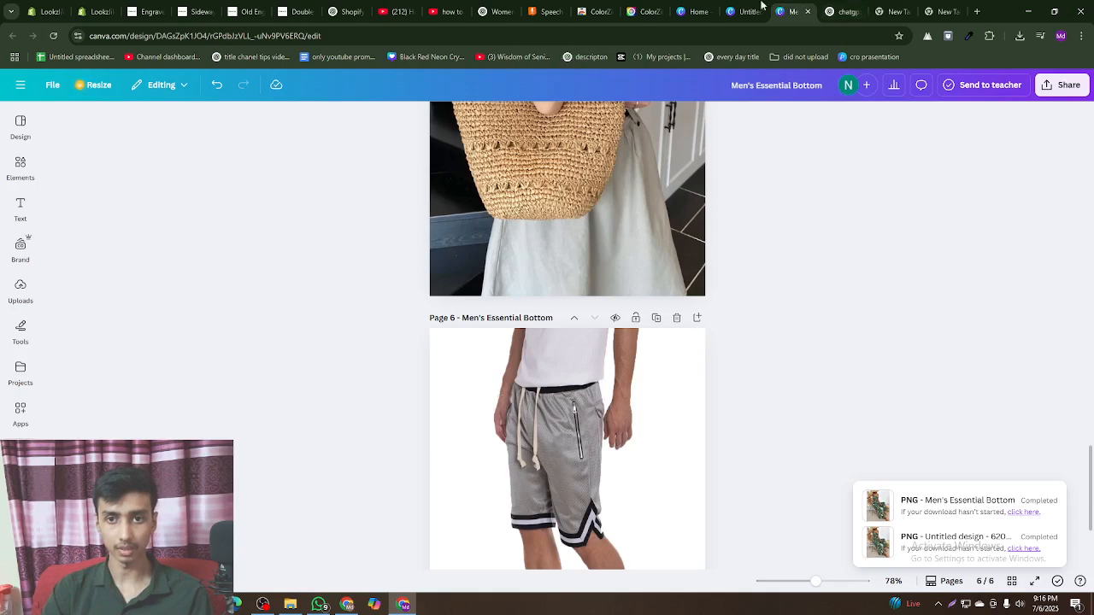
click(759, 11)
key(ctrl+v)
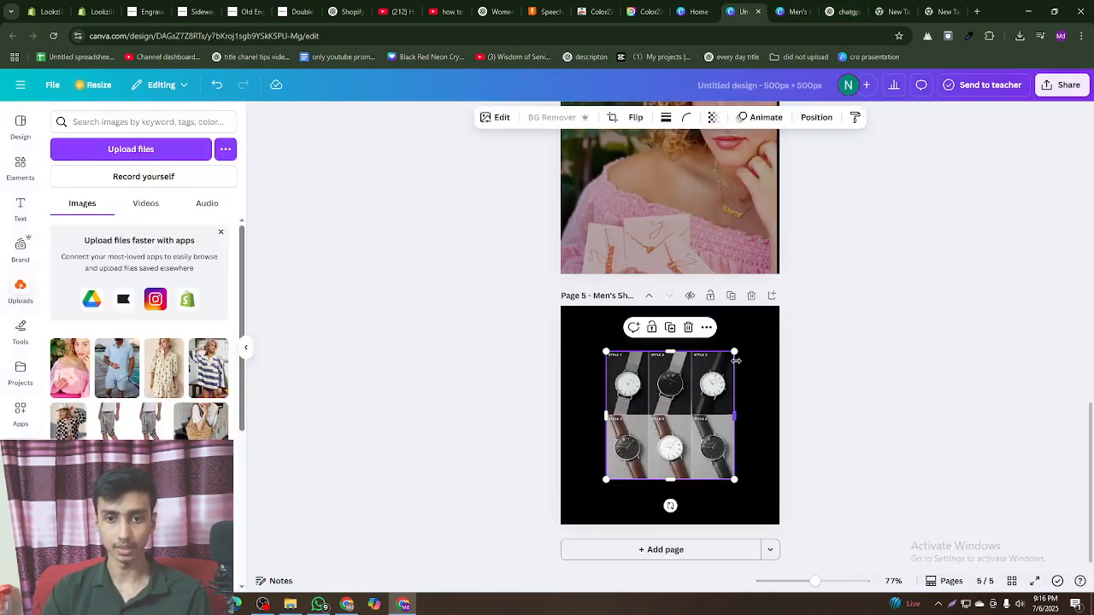
drag(681, 401, 632, 355)
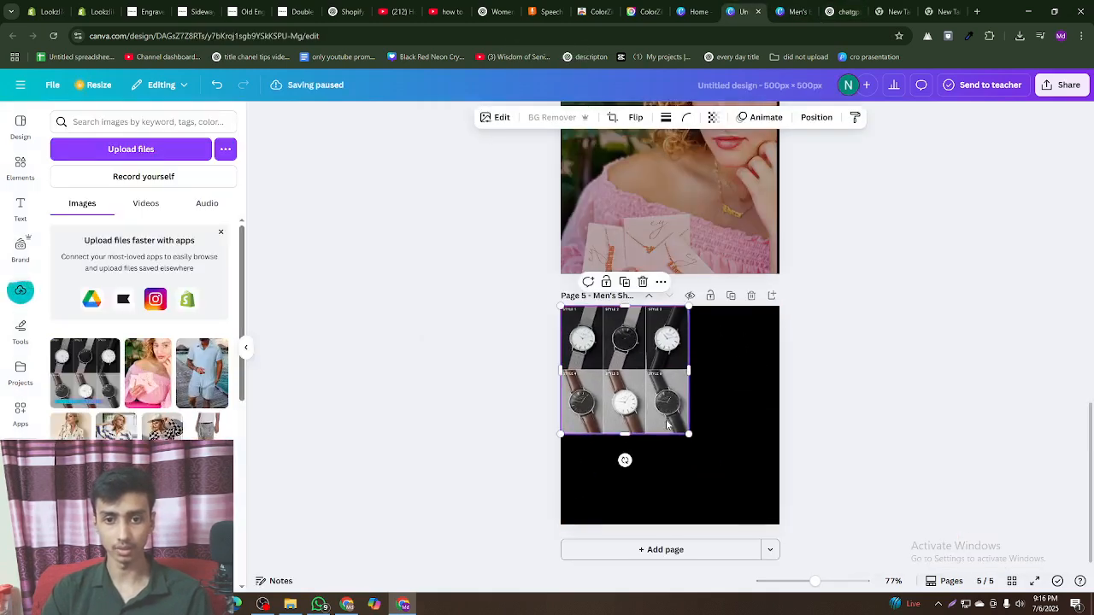
drag(689, 434, 795, 513)
click(796, 518)
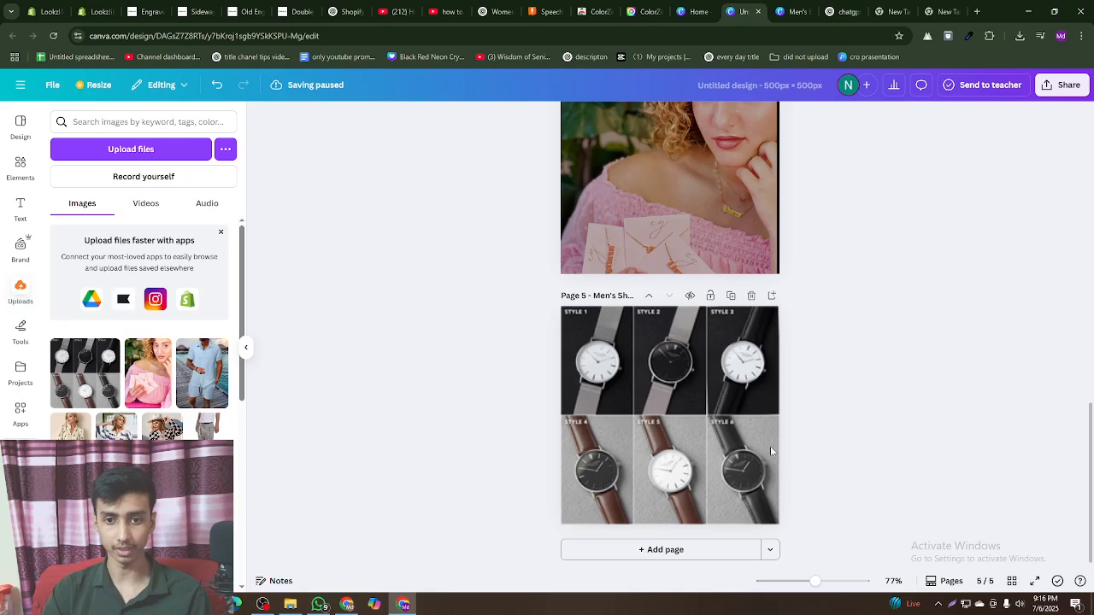
- Lower the opacity of the watch photo so the black page background darkens it
click(737, 382)
click(723, 119)
drag(752, 163, 741, 168)
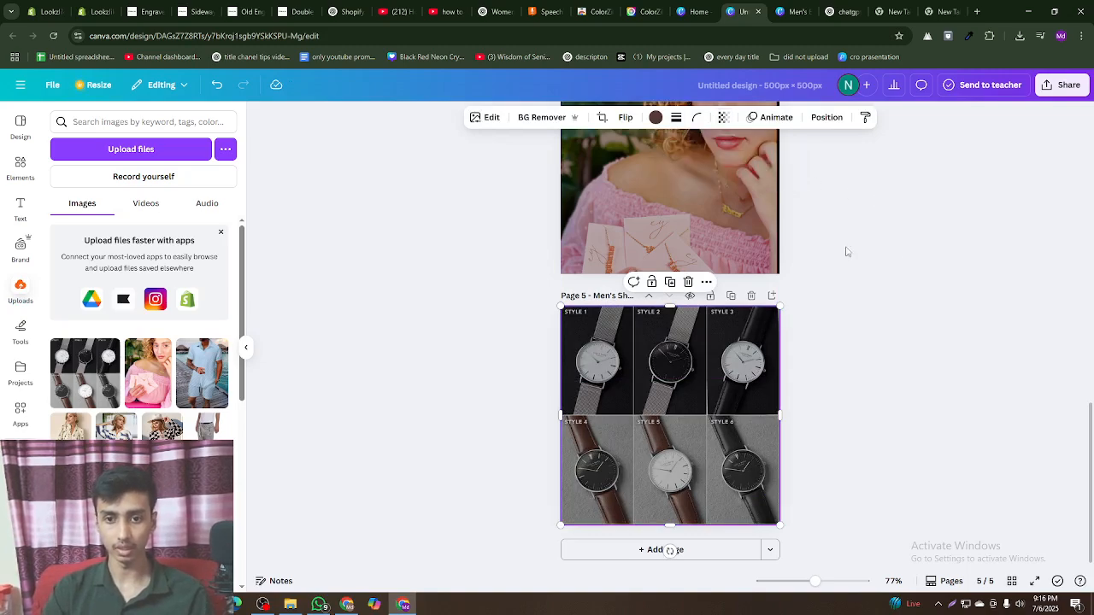
- Download pages 1–5 of the design as PNG images and check the browser's downloads
scroll(844, 249, up, 5)
click(1068, 85)
click(886, 317)
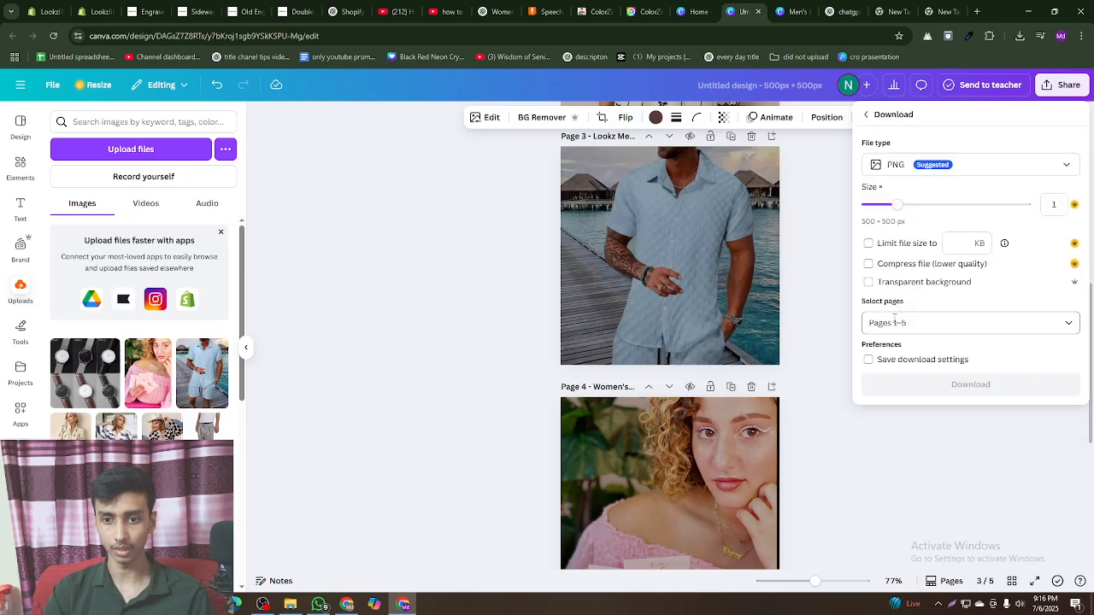
click(895, 322)
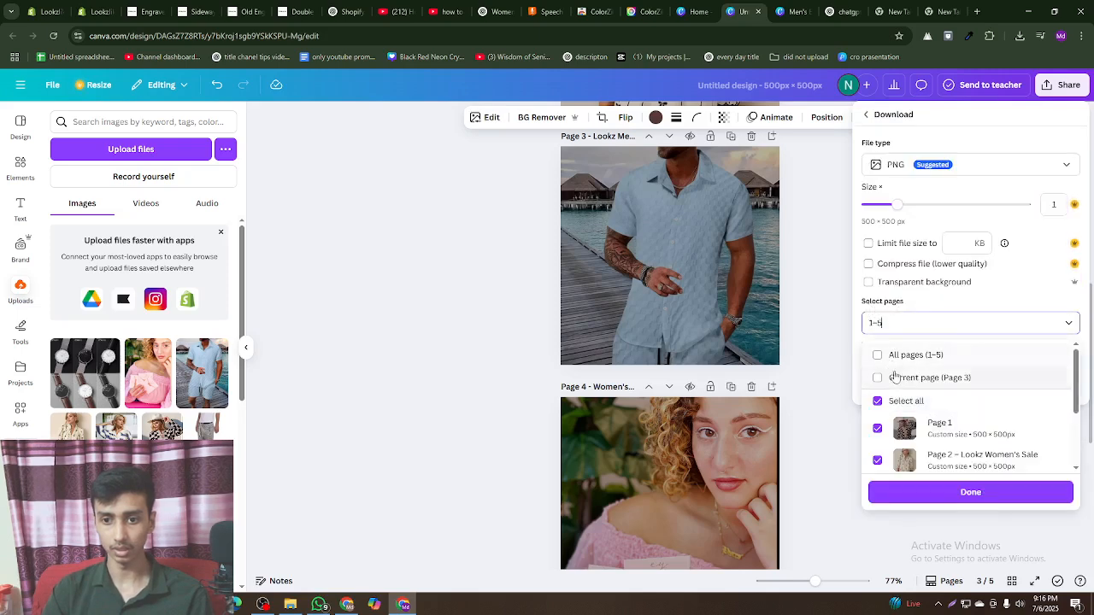
click(945, 299)
click(966, 389)
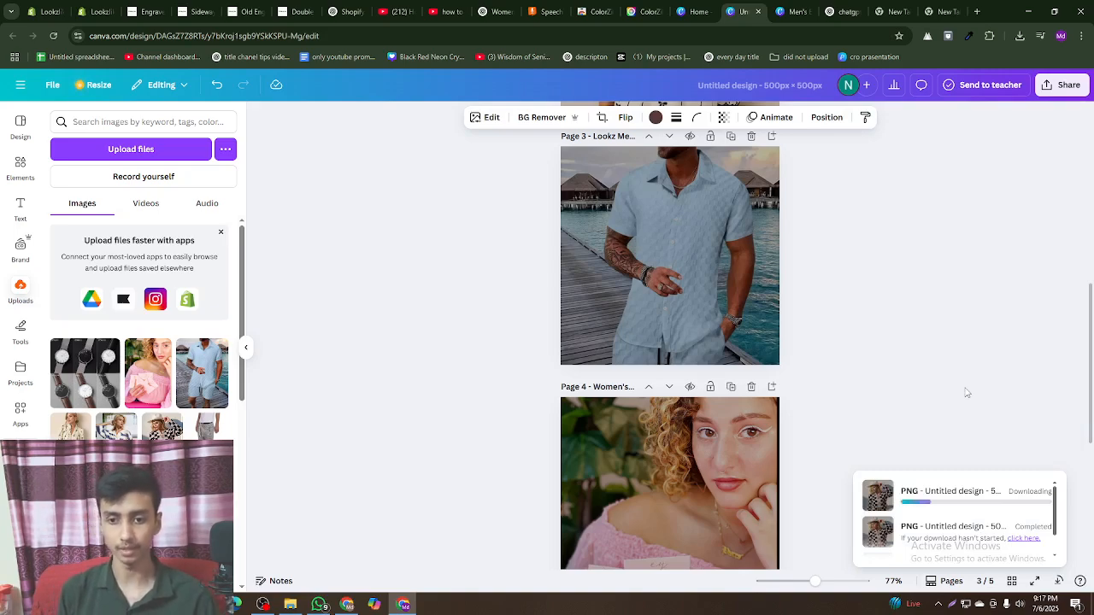
scroll(962, 355, up, 8)
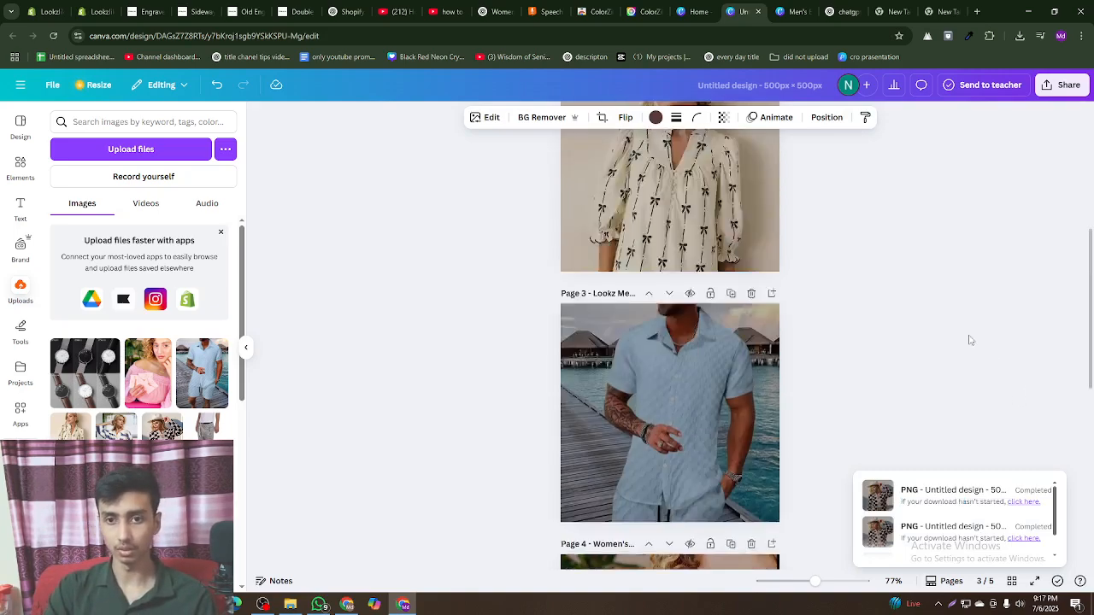
scroll(995, 344, down, 1)
scroll(1029, 248, up, 1)
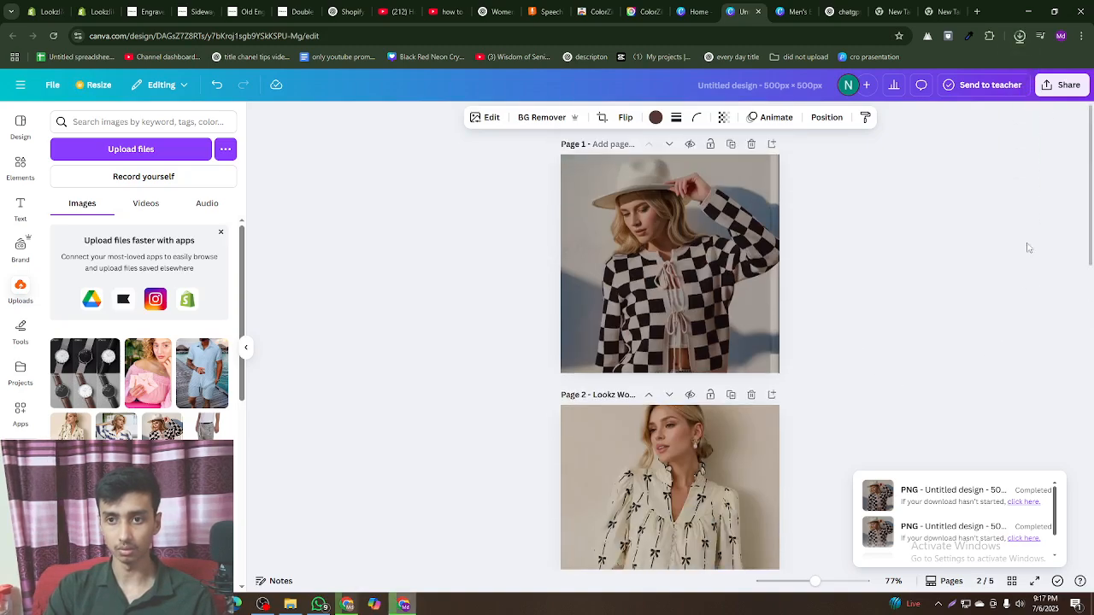
click(1020, 35)
- In the Shopify theme editor, select the Lookz Women's Sale banner and start uploading a replacement for its image
click(96, 7)
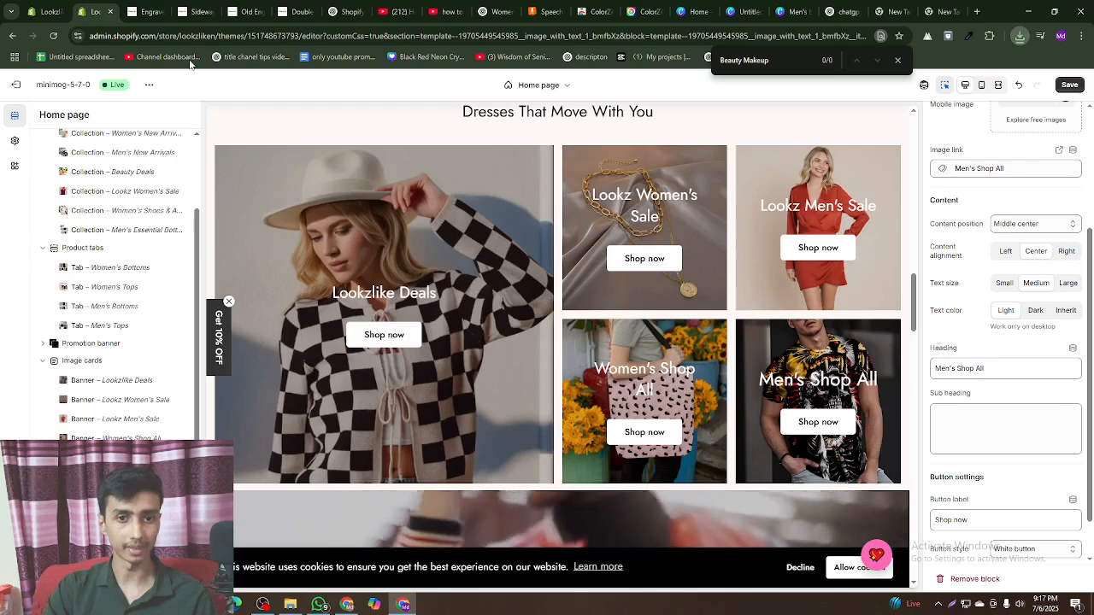
click(122, 400)
scroll(1024, 226, up, 3)
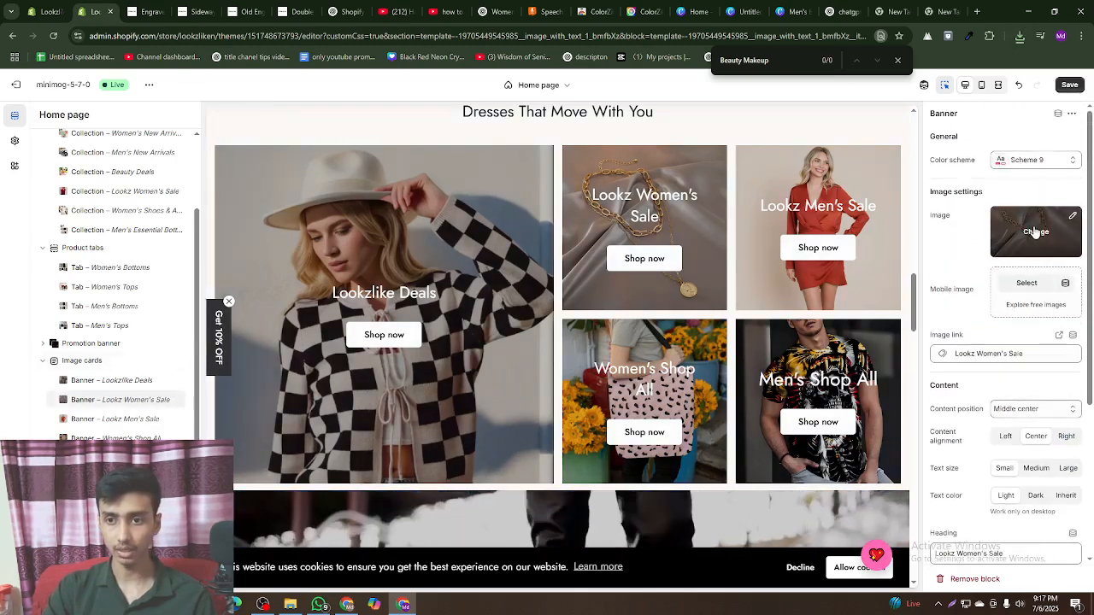
click(1024, 227)
click(1002, 274)
click(544, 238)
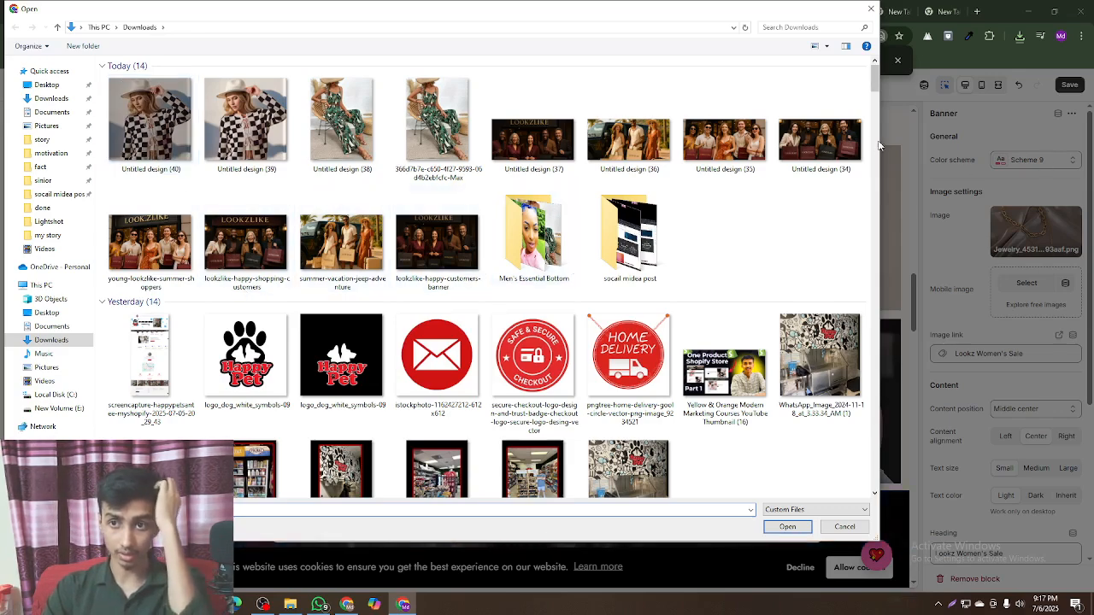
- Cancel the file selection and extract the downloaded Untitled design (4) archive into its own folder in Downloads
click(872, 9)
click(290, 604)
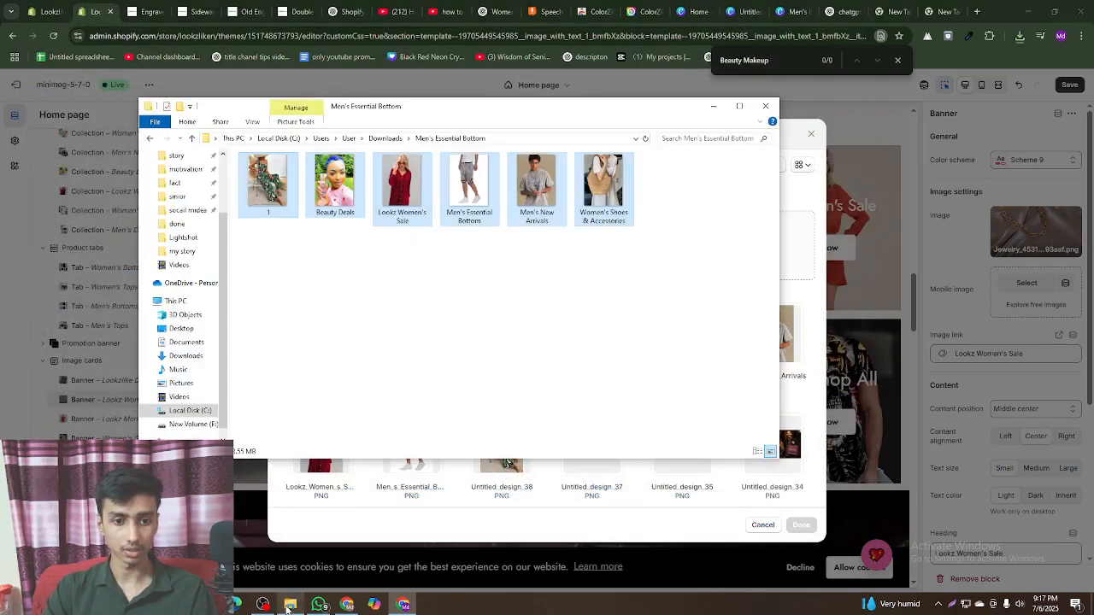
scroll(181, 179, up, 2)
click(184, 169)
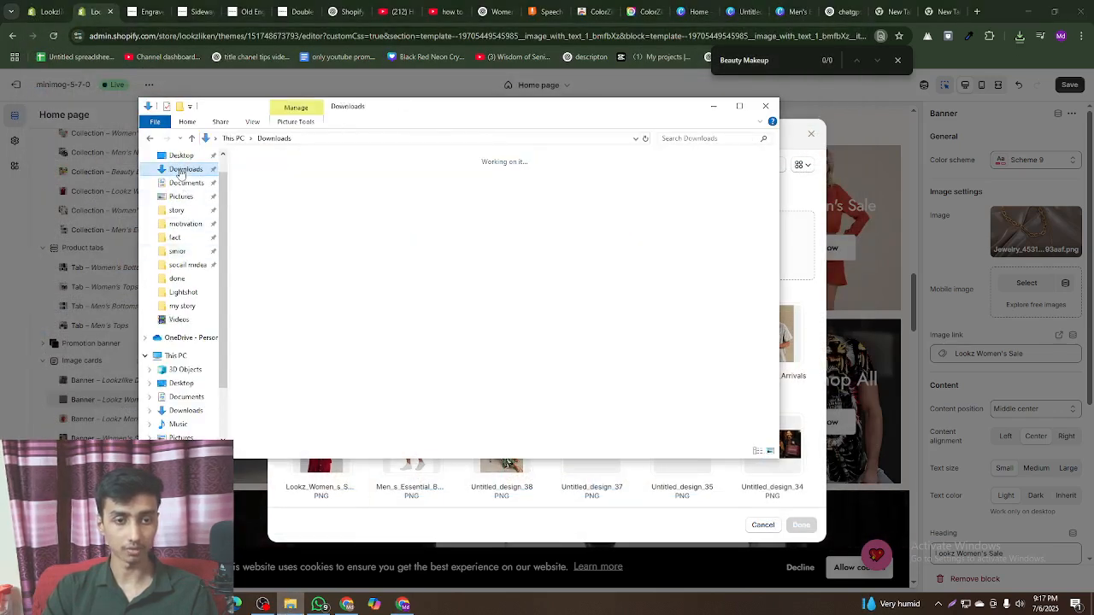
right_click(276, 228)
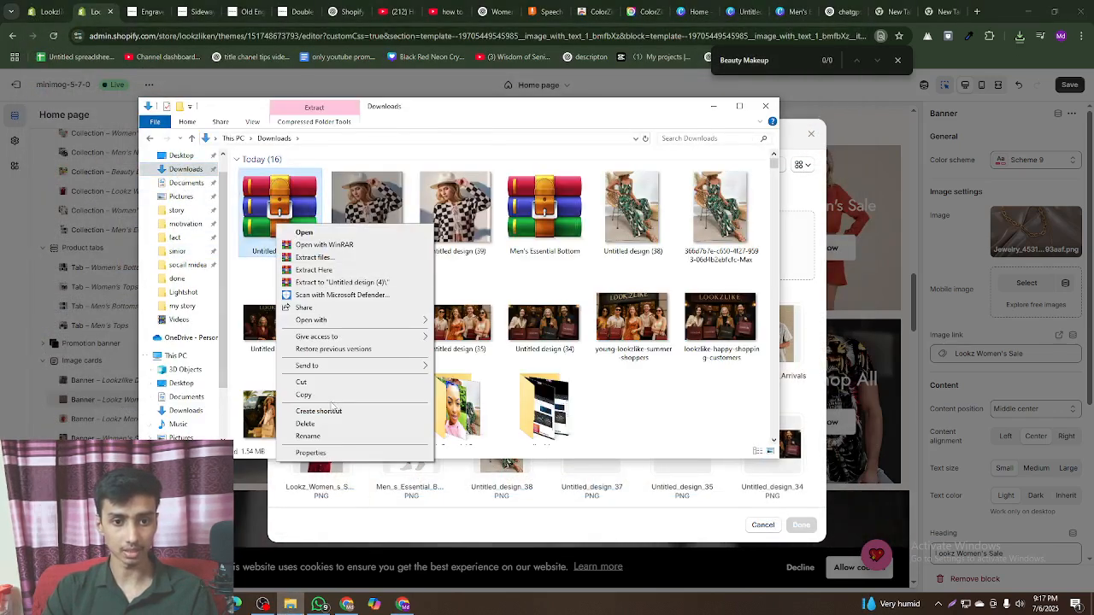
click(340, 295)
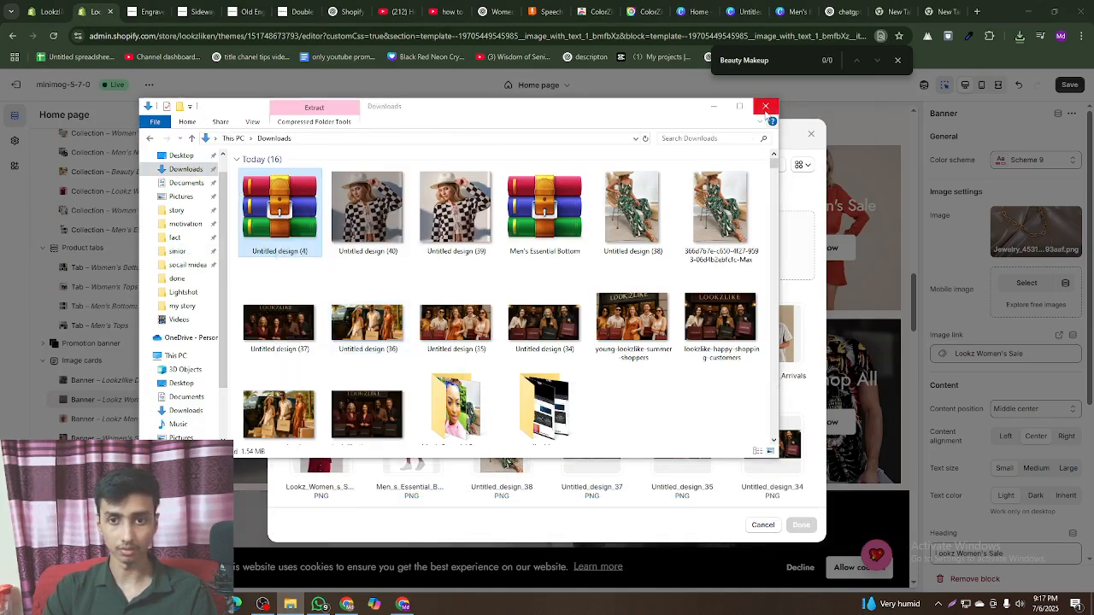
click(803, 194)
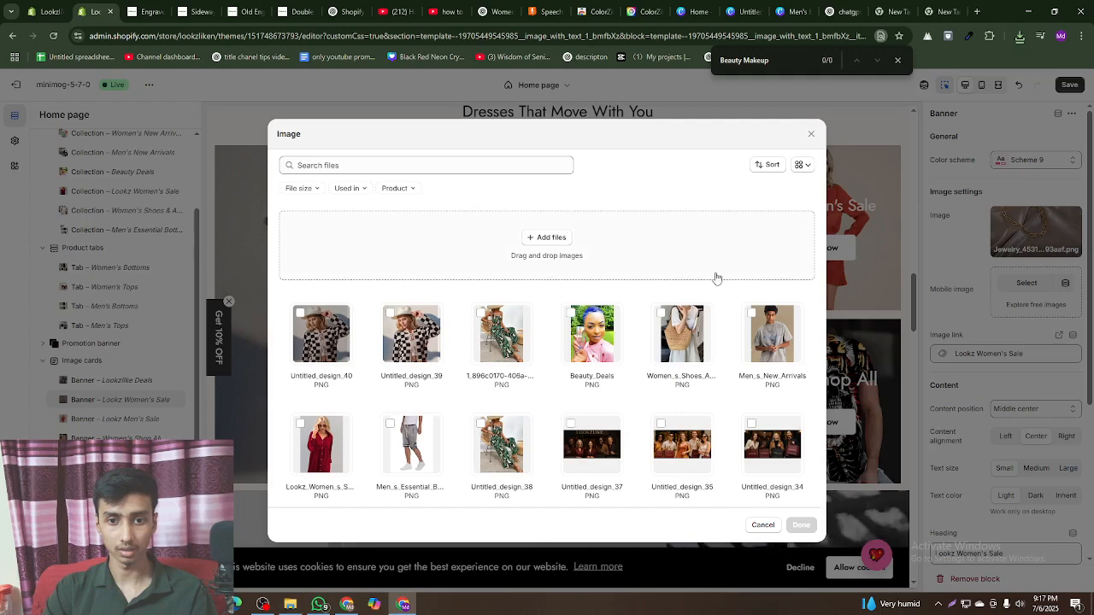
- Upload all images from the Untitled design (4) folder and set the Lookz Women's Sale banner to its matching image
click(542, 239)
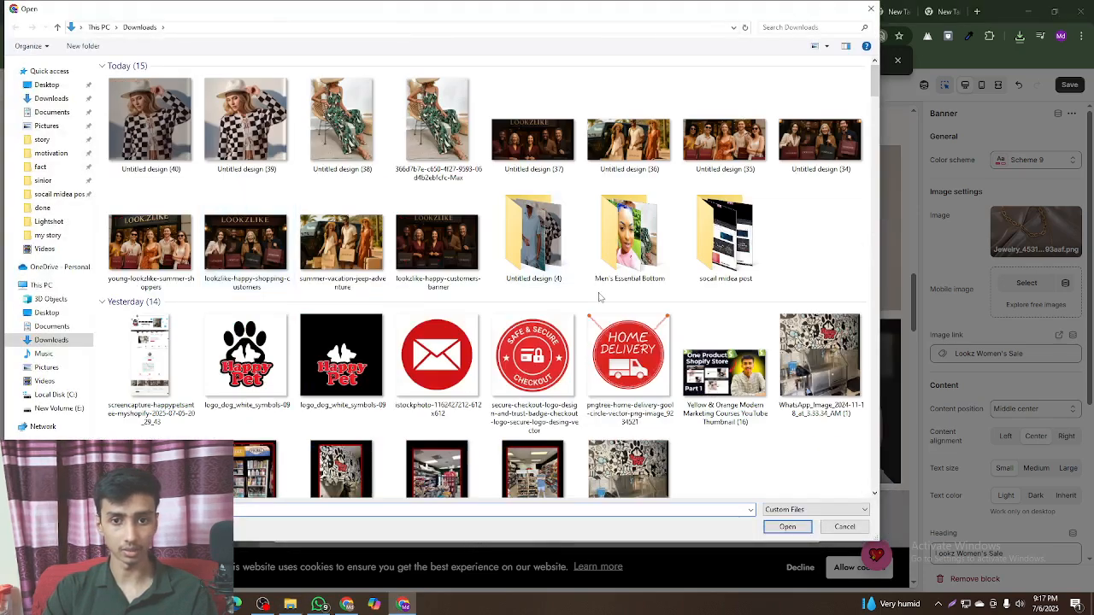
double_click(553, 237)
drag(171, 131, 124, 99)
click(788, 527)
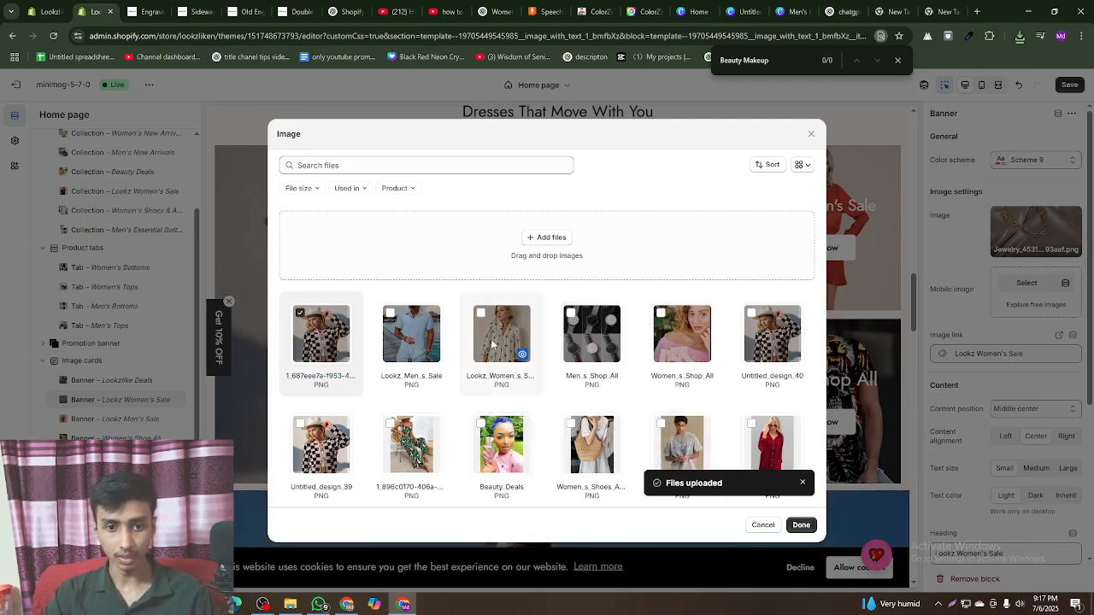
click(801, 525)
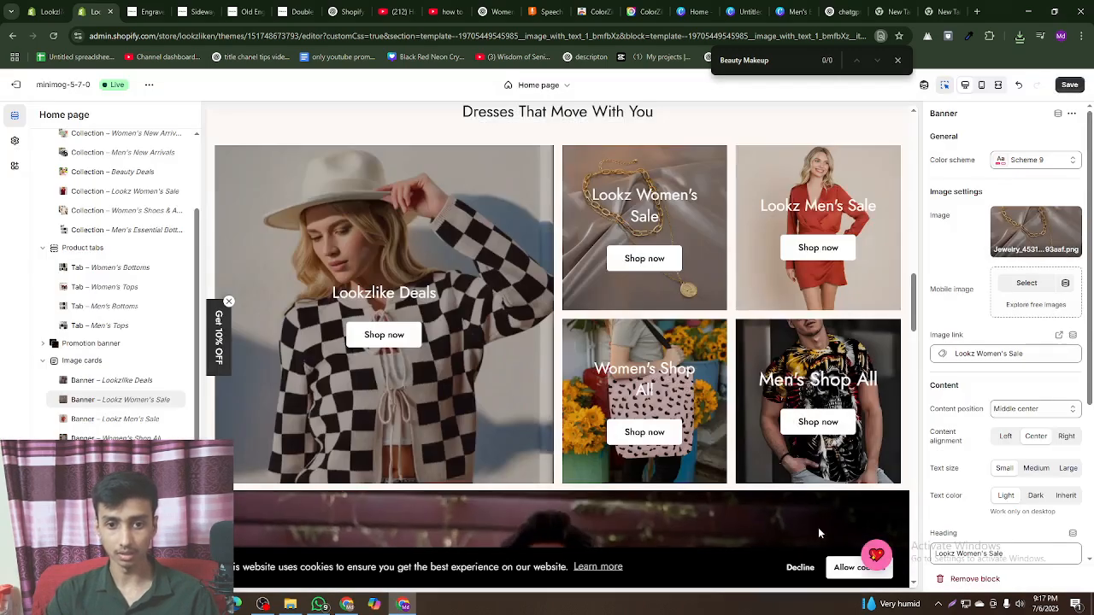
- Replace the Lookz Men's Sale banner's image with Lookz_Men_s_Sale.png from the library
click(96, 422)
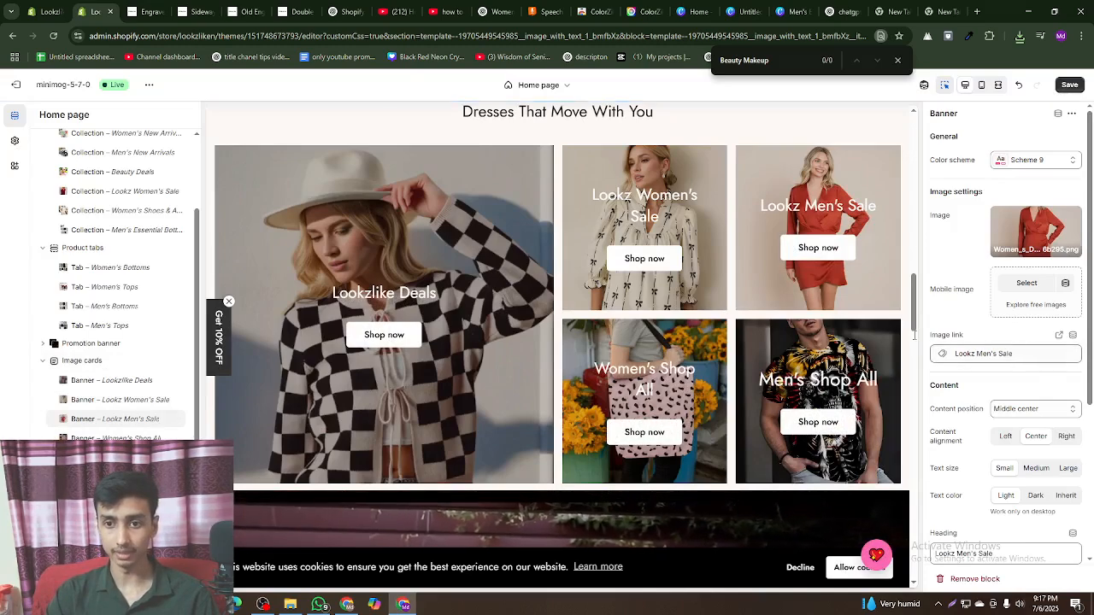
click(1025, 248)
click(998, 274)
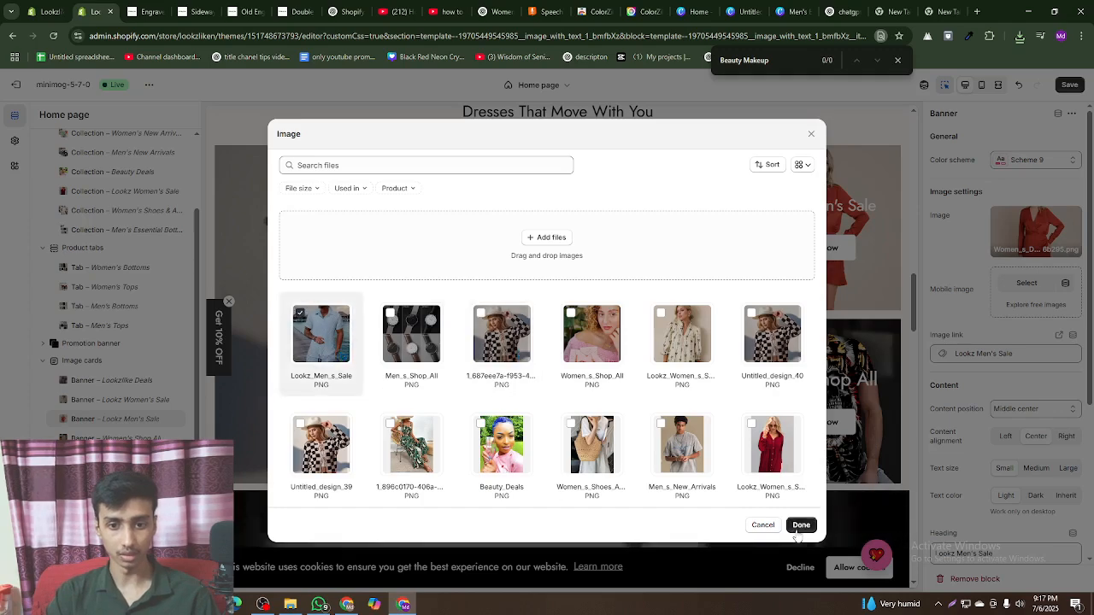
click(790, 529)
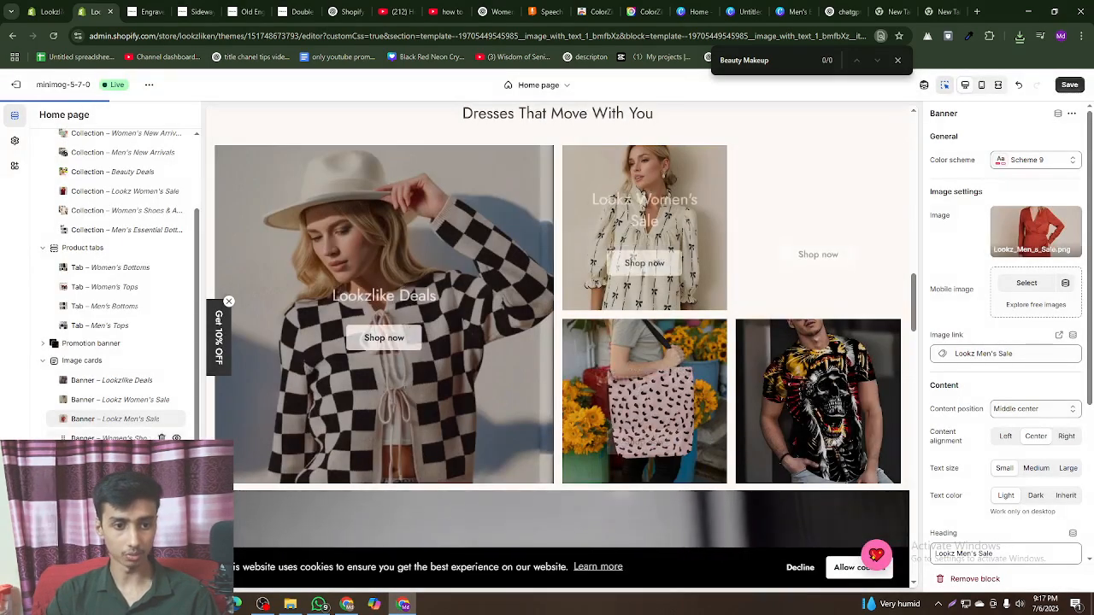
- Replace the Women's Shop All banner's image with Women_s_Shop_All.png from the library
click(114, 439)
click(1032, 247)
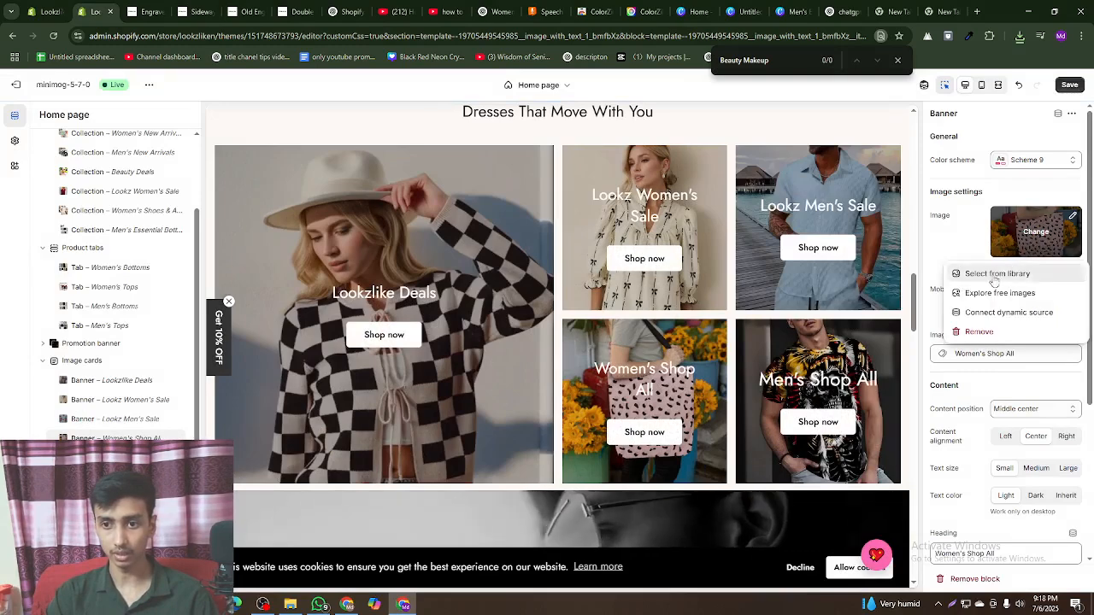
click(996, 274)
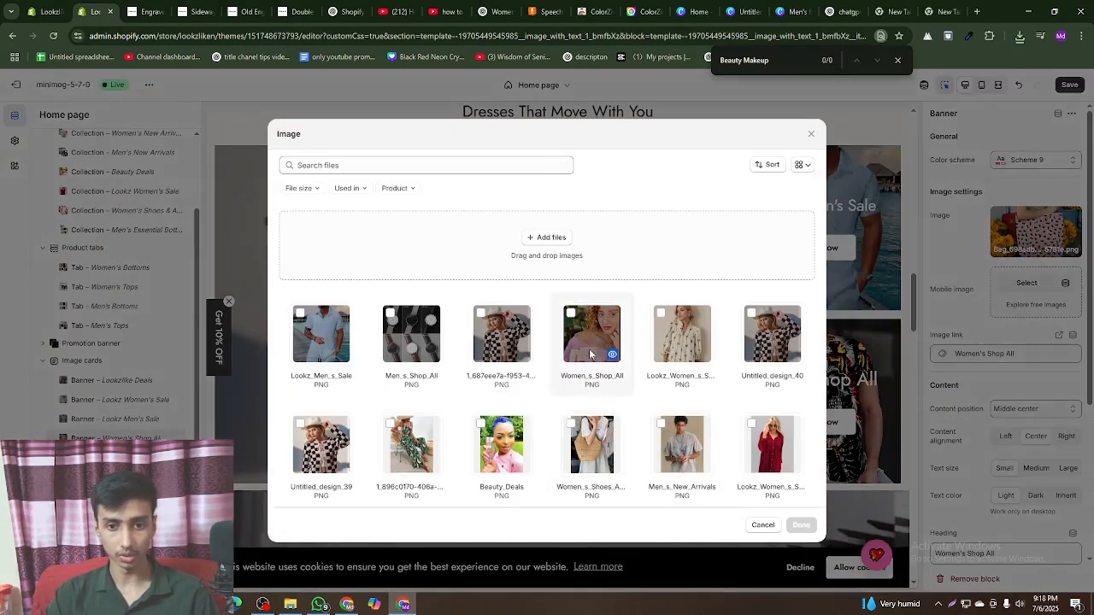
click(592, 333)
click(801, 526)
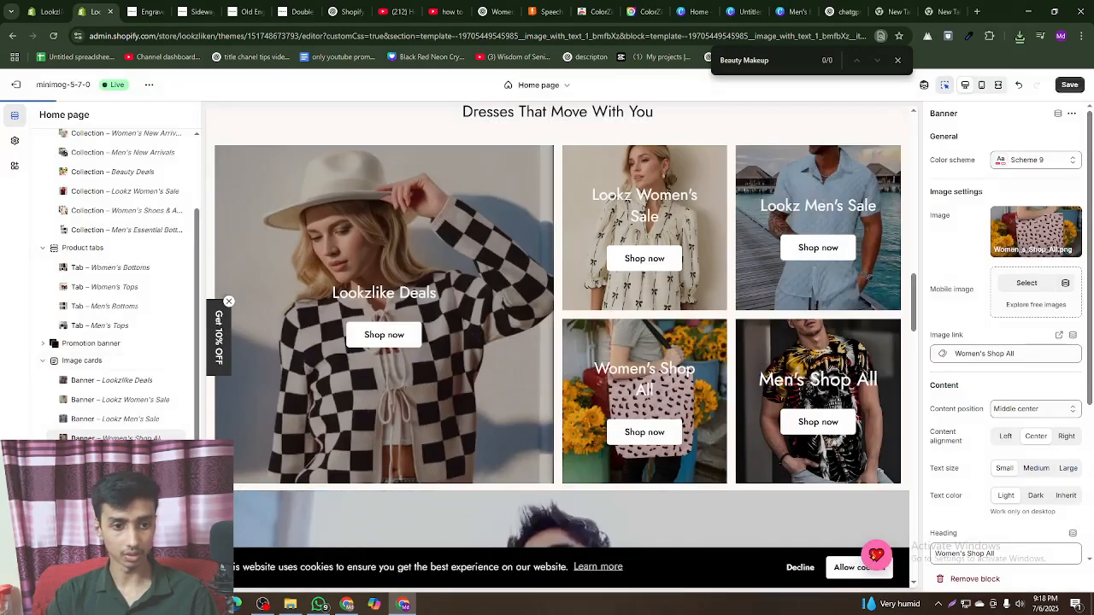
- Replace the Men's Shop All banner's image with Men_s_Shop_All.png from the library and save the theme
click(1014, 250)
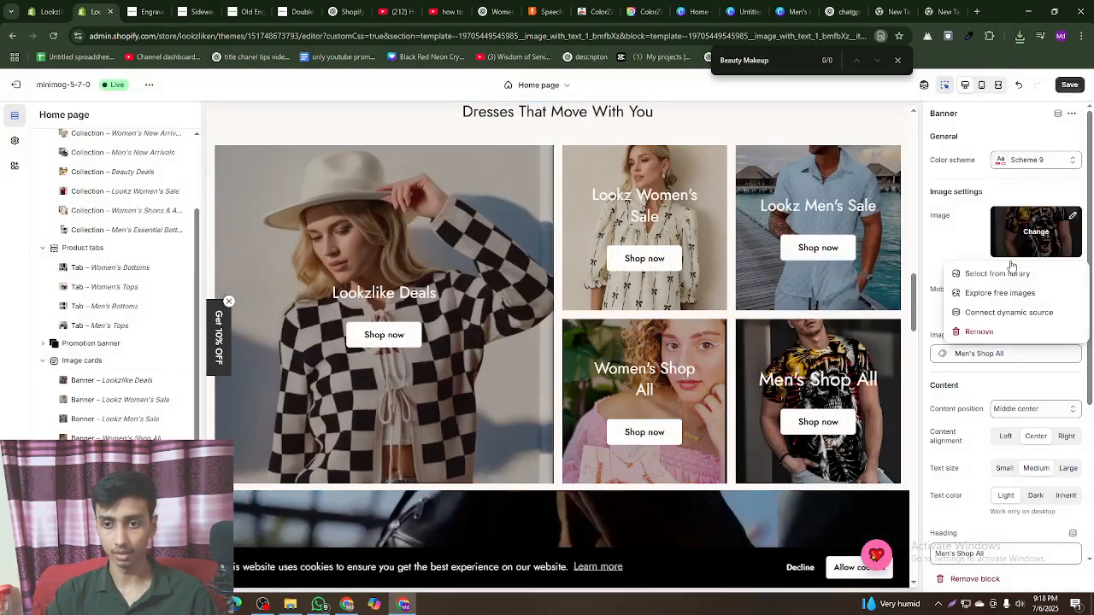
click(1001, 274)
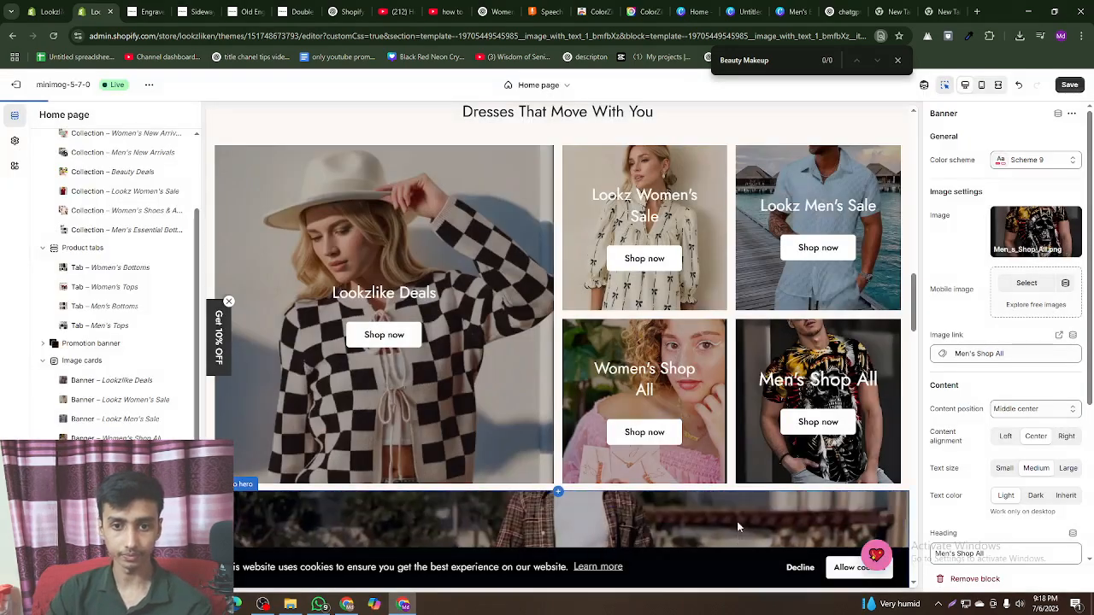
click(1078, 90)
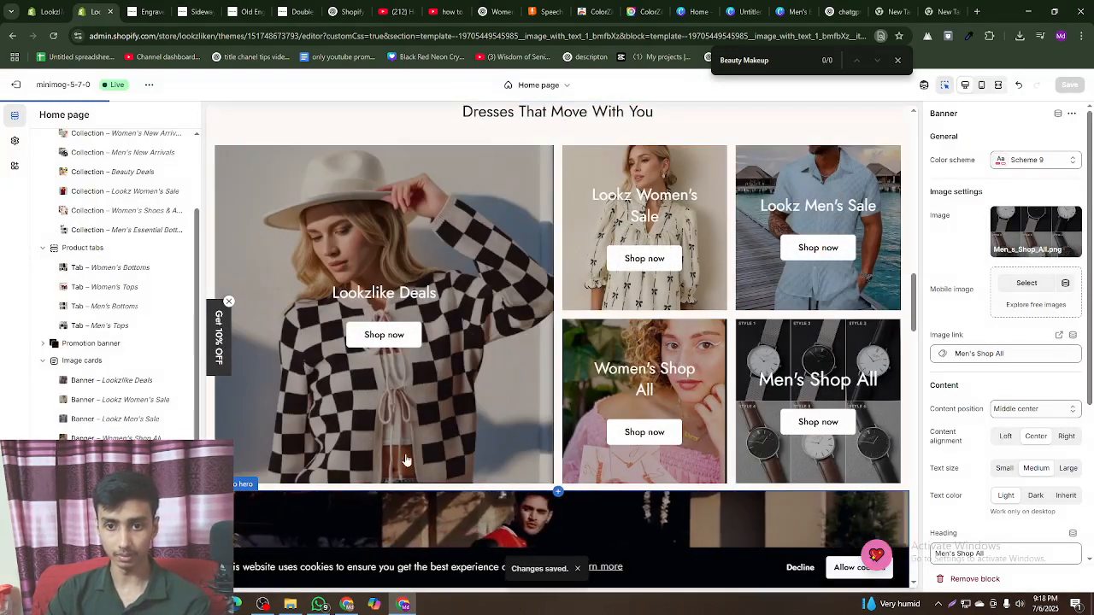
- Close the open product page tabs in the browser and return to the theme editor
scroll(396, 430, down, 2)
scroll(425, 410, down, 5)
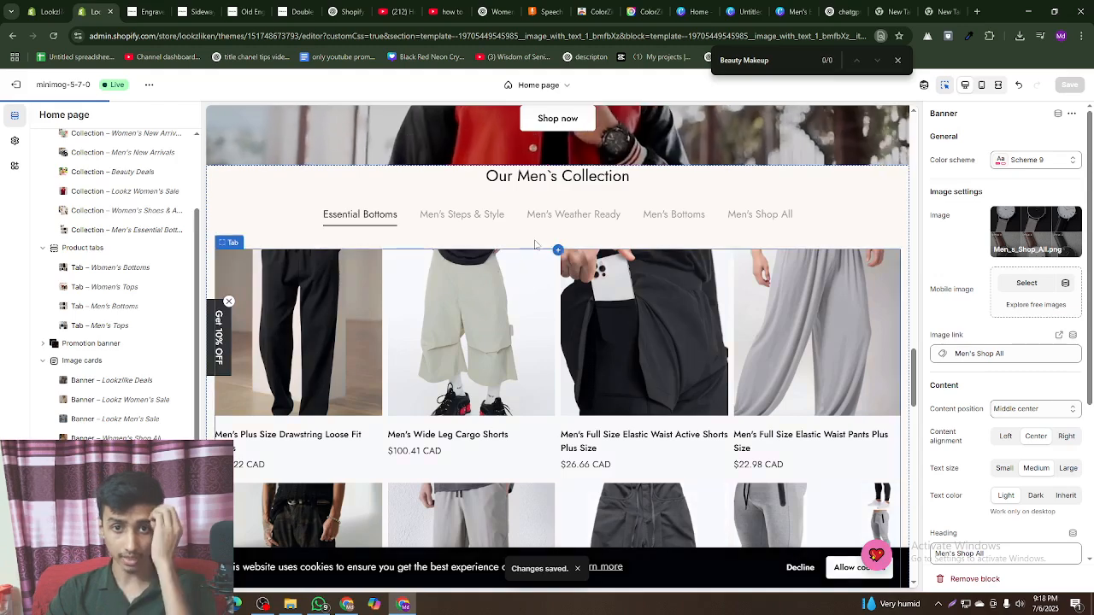
scroll(676, 284, up, 4)
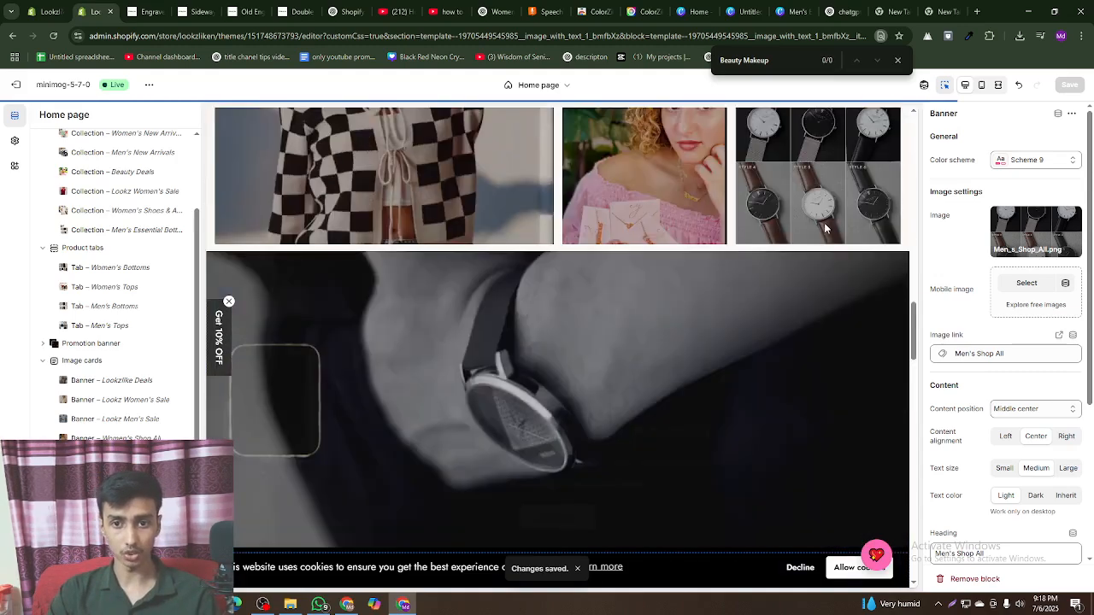
scroll(550, 359, down, 7)
scroll(565, 342, up, 4)
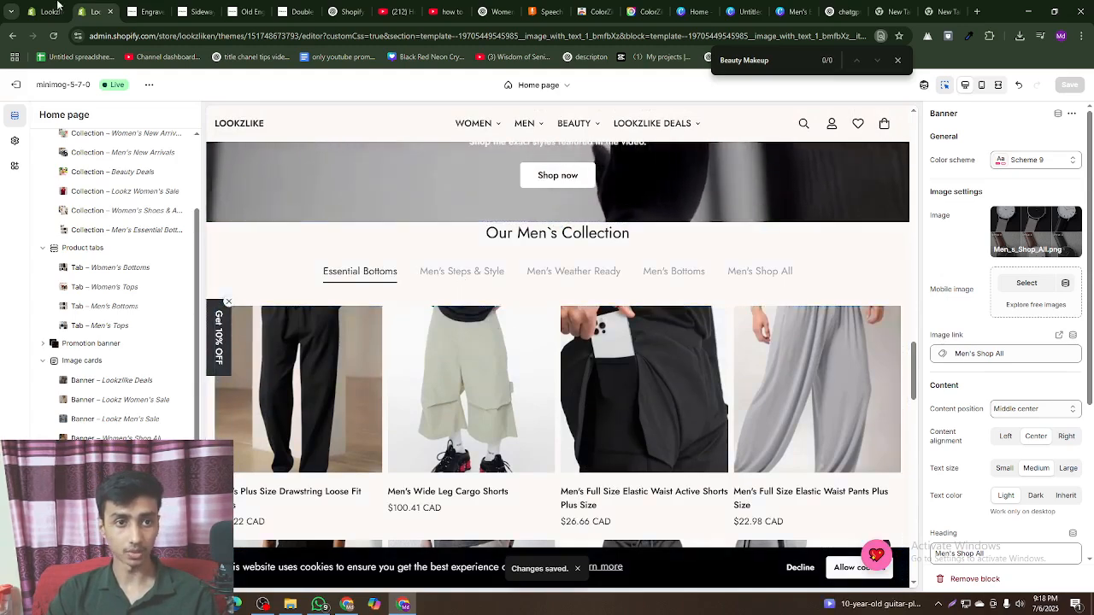
click(150, 5)
click(161, 11)
click(162, 11)
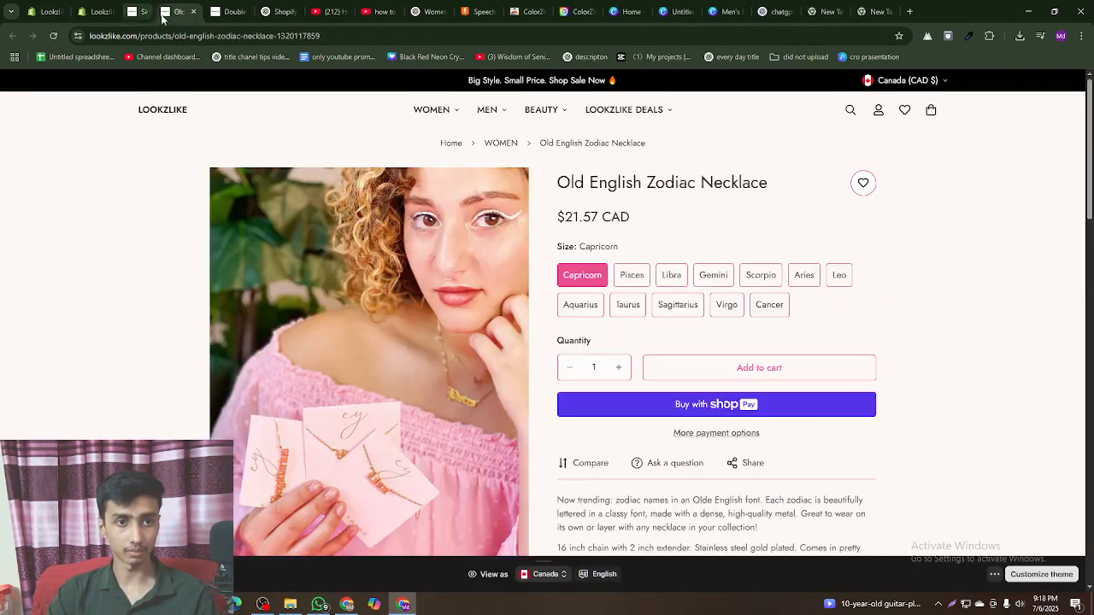
click(162, 11)
click(162, 11)
click(98, 11)
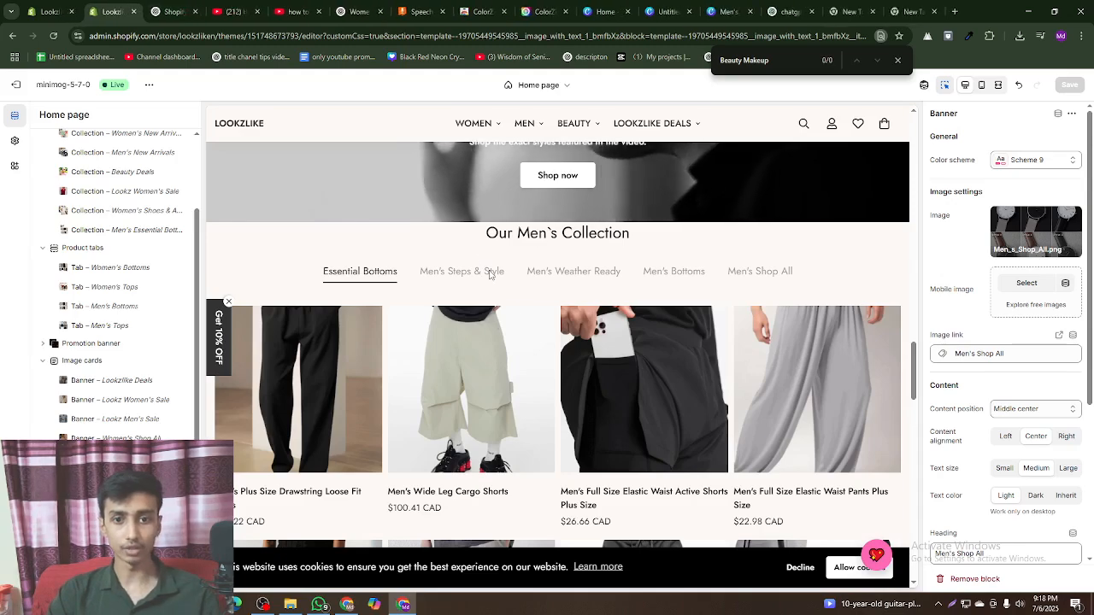
- Review the updated image cards section in the home page preview
scroll(488, 271, down, 10)
scroll(663, 352, up, 3)
scroll(662, 352, down, 2)
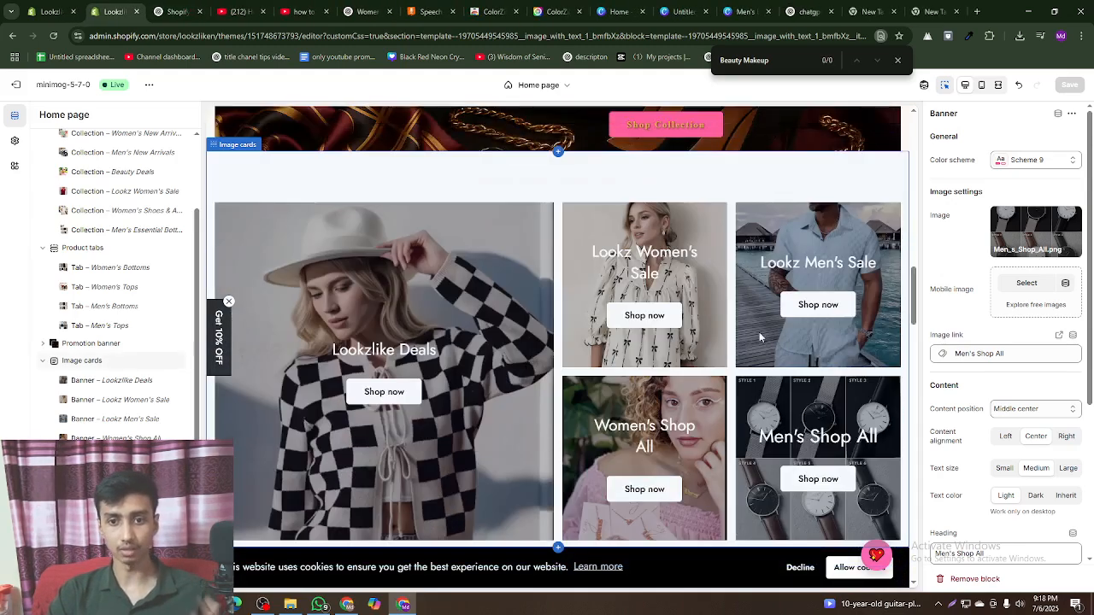
scroll(752, 334, down, 1)
scroll(751, 336, down, 1)
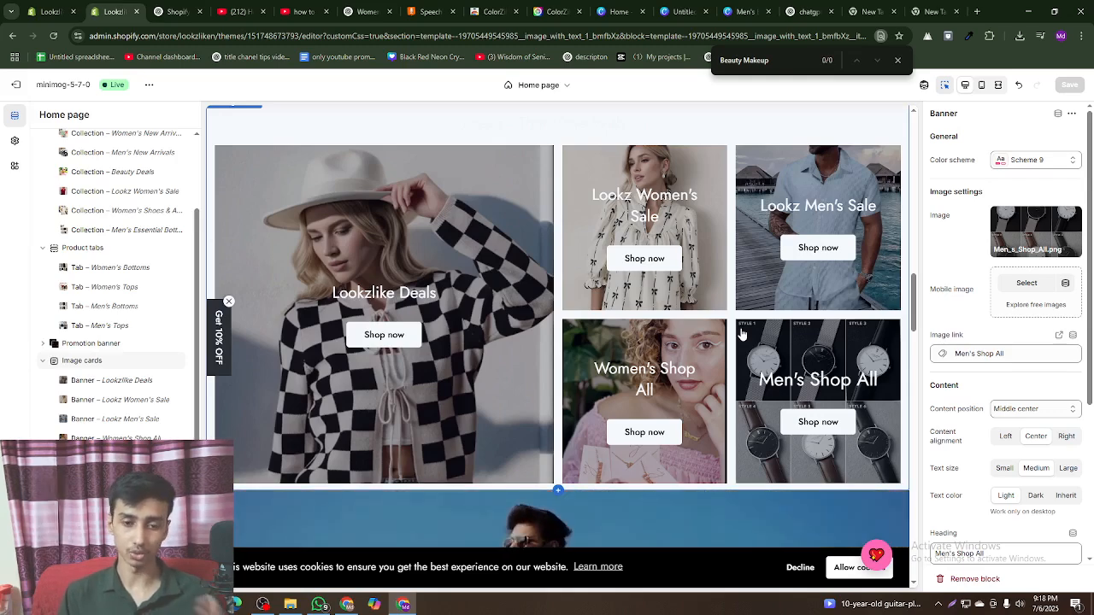
click(263, 604)
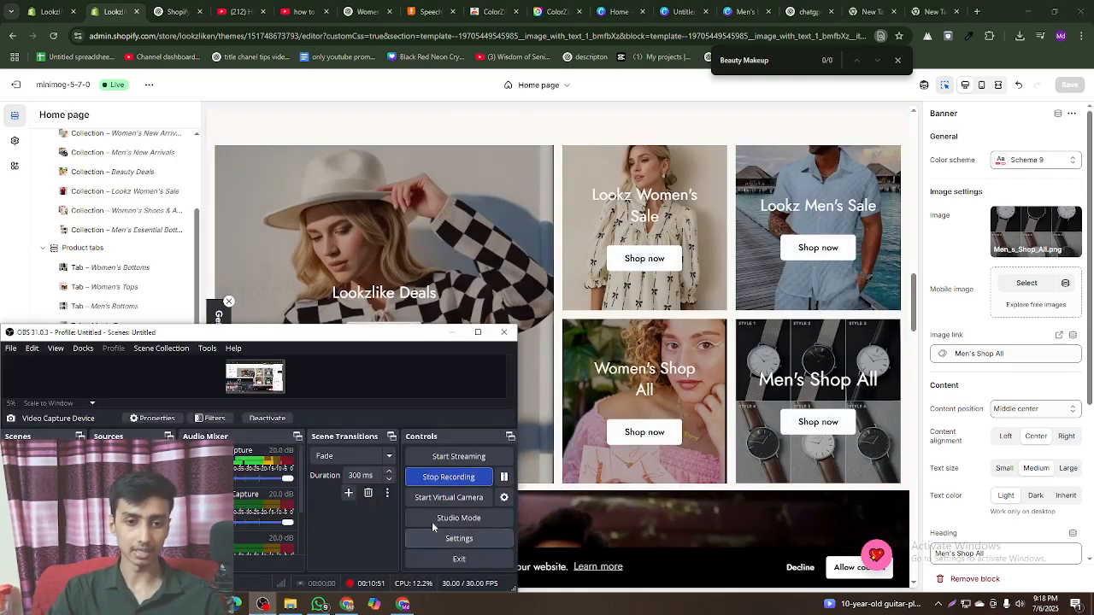